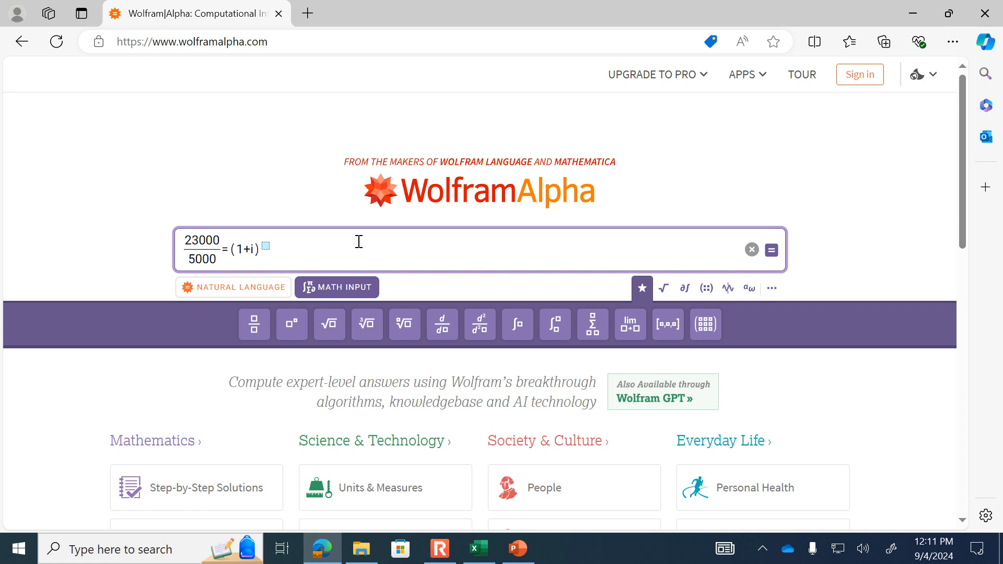
# - Complete the right side of the equation as (1+i)^6-1
pyautogui.write('6')
pyautogui.press('Right')
pyautogui.write('-1')
pyautogui.hotkey('shift', 'Left')
pyautogui.hotkey('shift', 'Left')
pyautogui.hotkey('shift', 'Left')
pyautogui.hotkey('shift', 'Left')
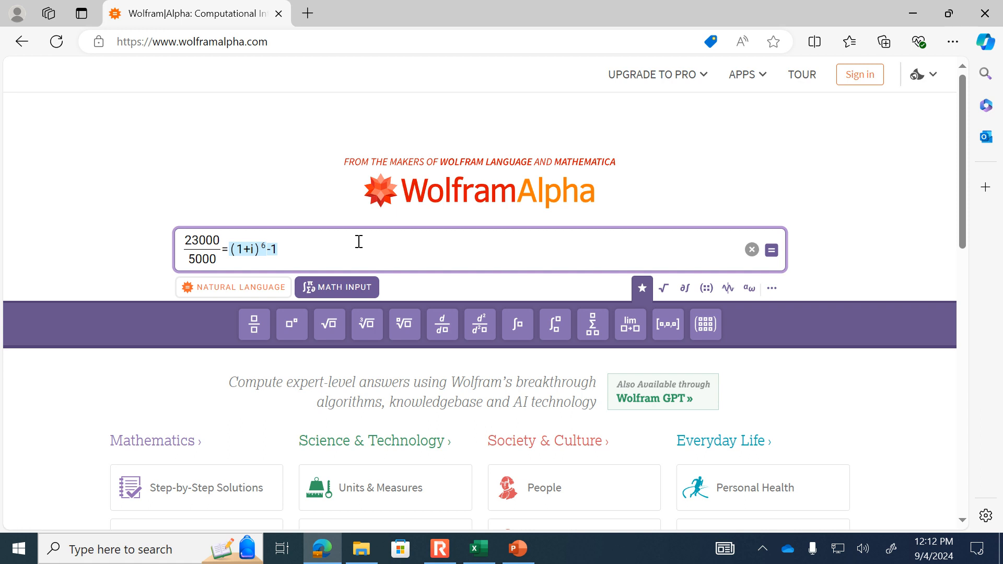
pyautogui.press('/')
pyautogui.hotkey('ctrl', 'z')
pyautogui.click(258, 328)
pyautogui.hotkey('ctrl', 'z')
pyautogui.click(287, 244)
pyautogui.moveTo(287, 245); pyautogui.dragTo(233, 248)
pyautogui.click(315, 248)
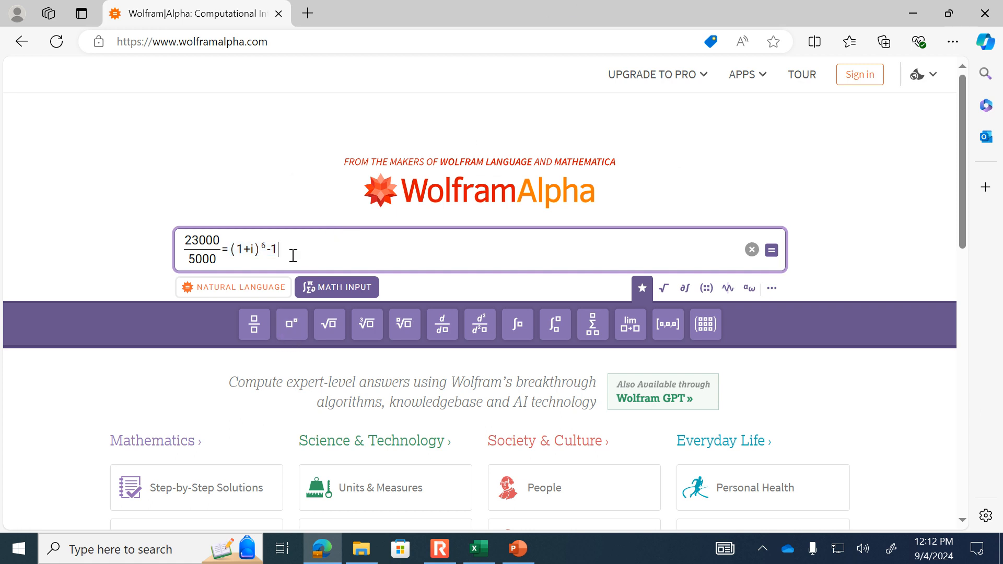
# - Replace the right side of the equation with a fraction that has (1+i)^6-1 as its numerator
pyautogui.moveTo(227, 249); pyautogui.dragTo(285, 251)
pyautogui.write('/')
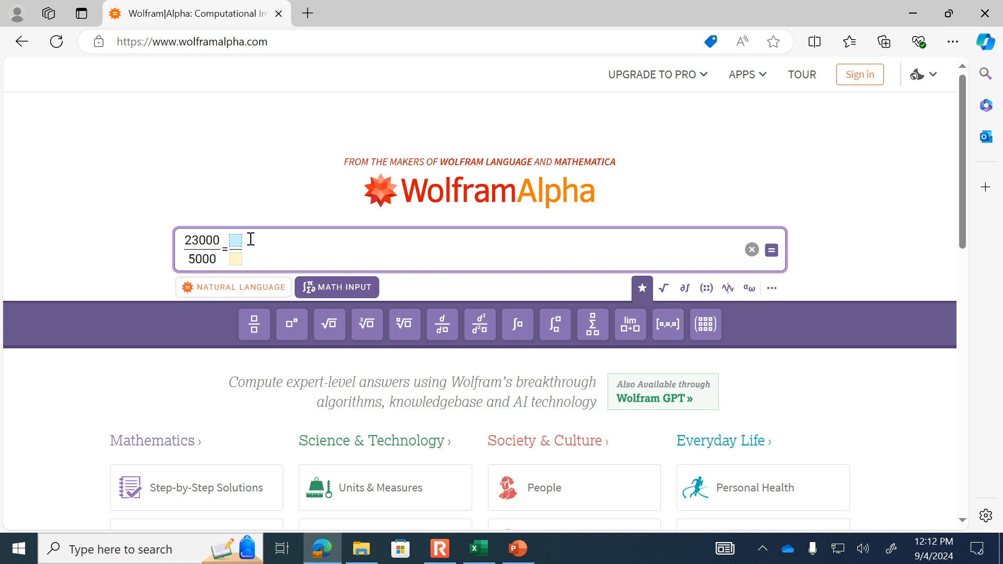
pyautogui.write('(1+i)^6-1')
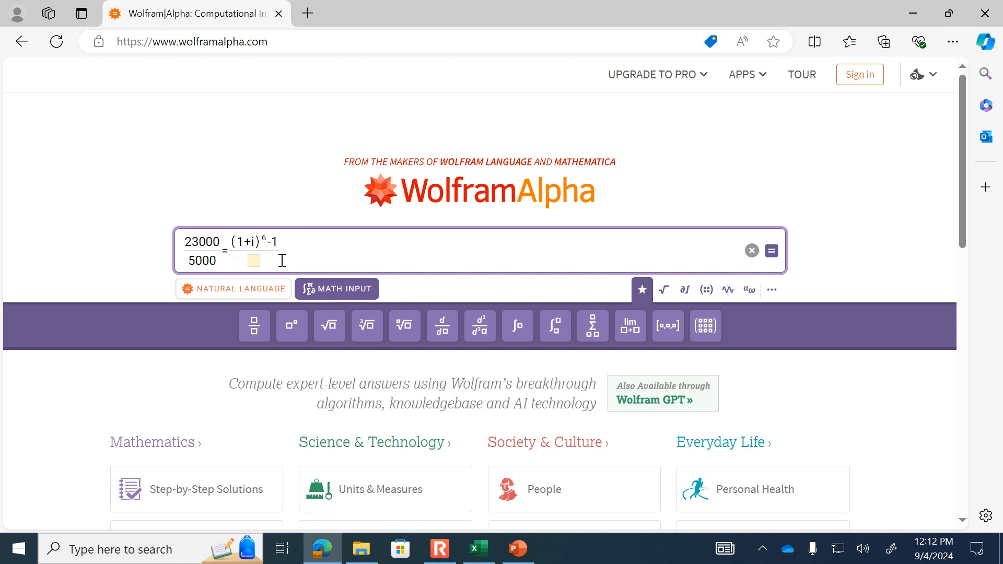
# - Enter i*(1+i)^6 as the denominator of the fraction on the right side of the equation
pyautogui.click(255, 261)
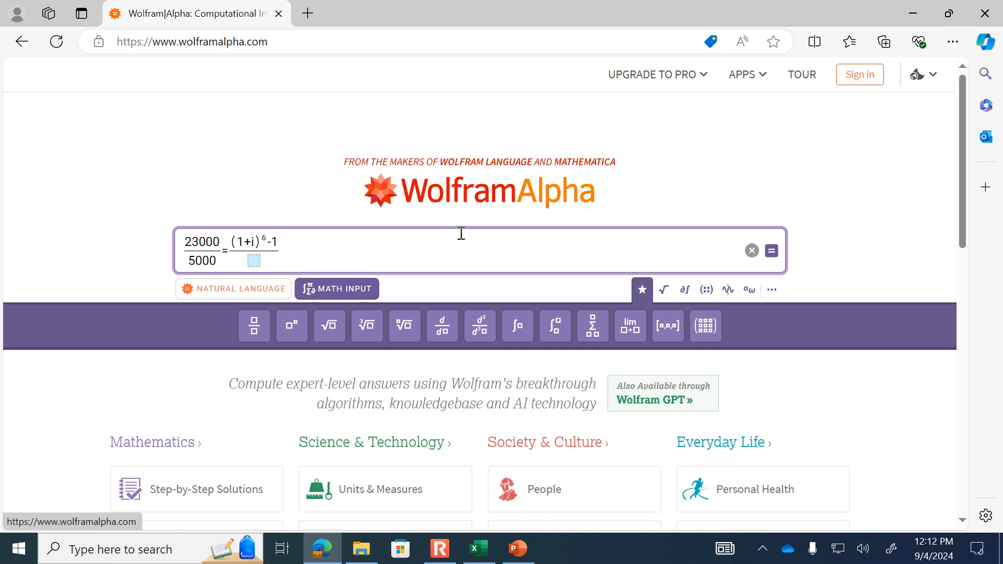
pyautogui.write('i*')
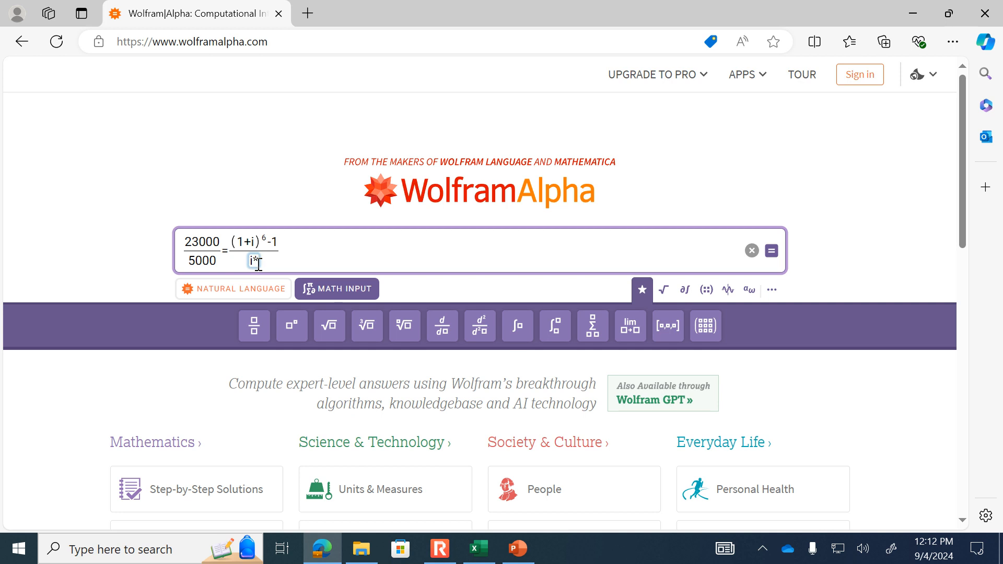
pyautogui.write('(1+i)^6')
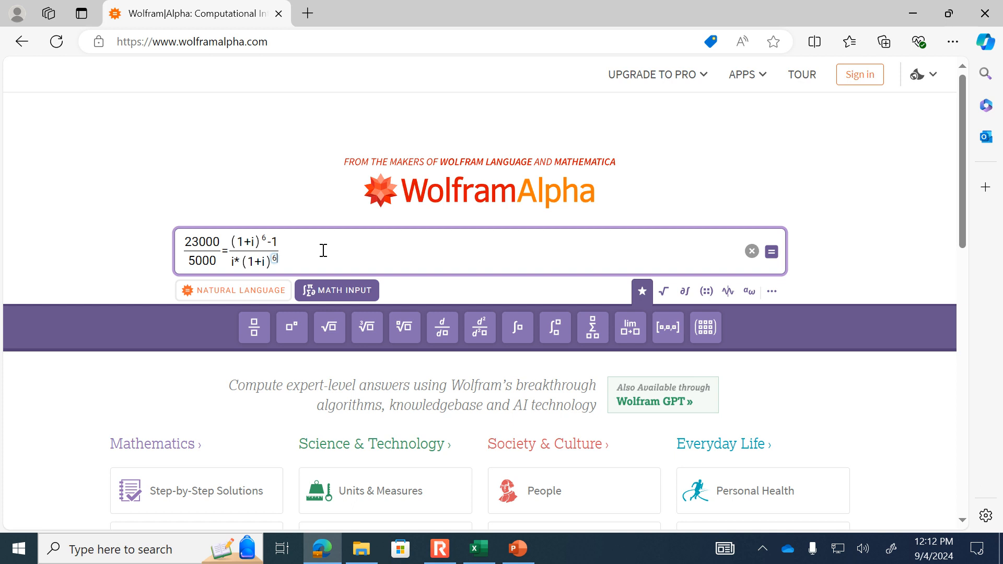
pyautogui.click(323, 251)
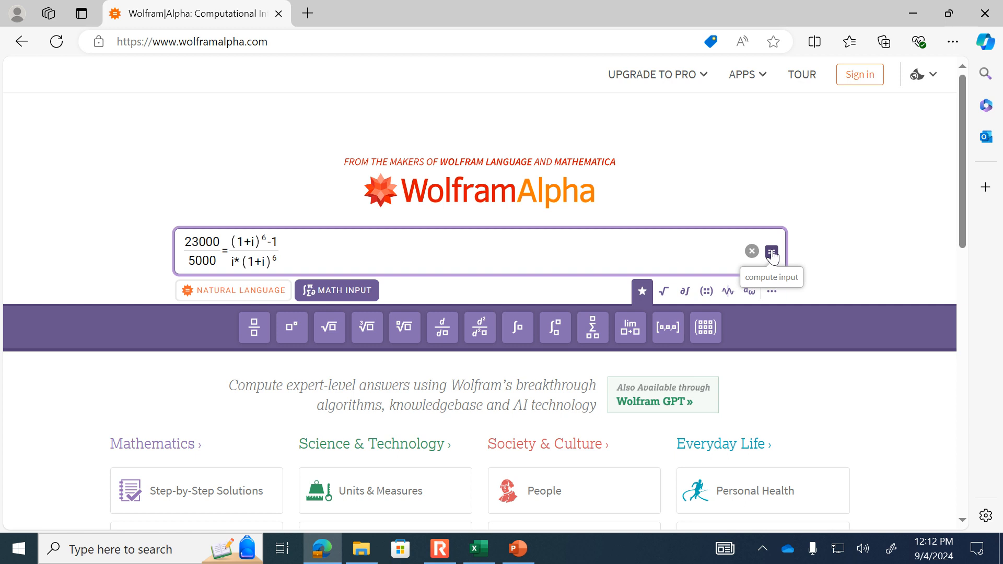
# - Compute the equation with i treated as a variable instead of the imaginary unit, and review the solutions for i
pyautogui.click(772, 253)
pyautogui.scroll(-3, 776, 256)
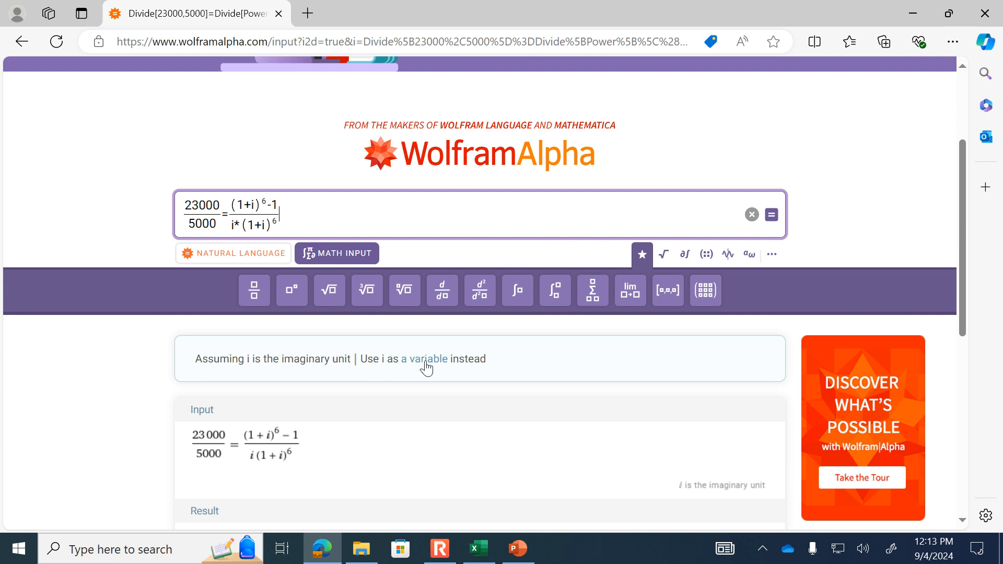
pyautogui.scroll(-2, 418, 372)
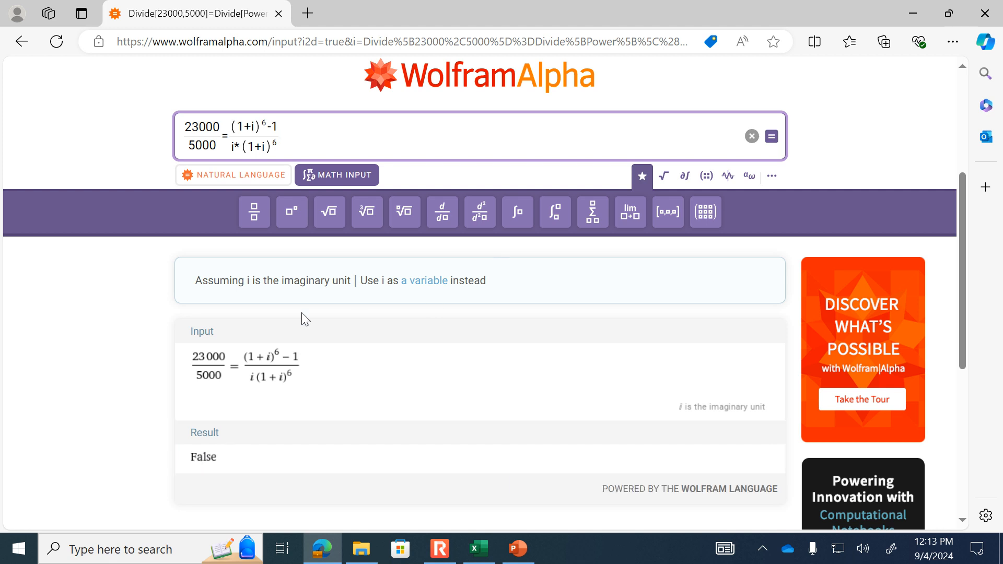
pyautogui.click(418, 282)
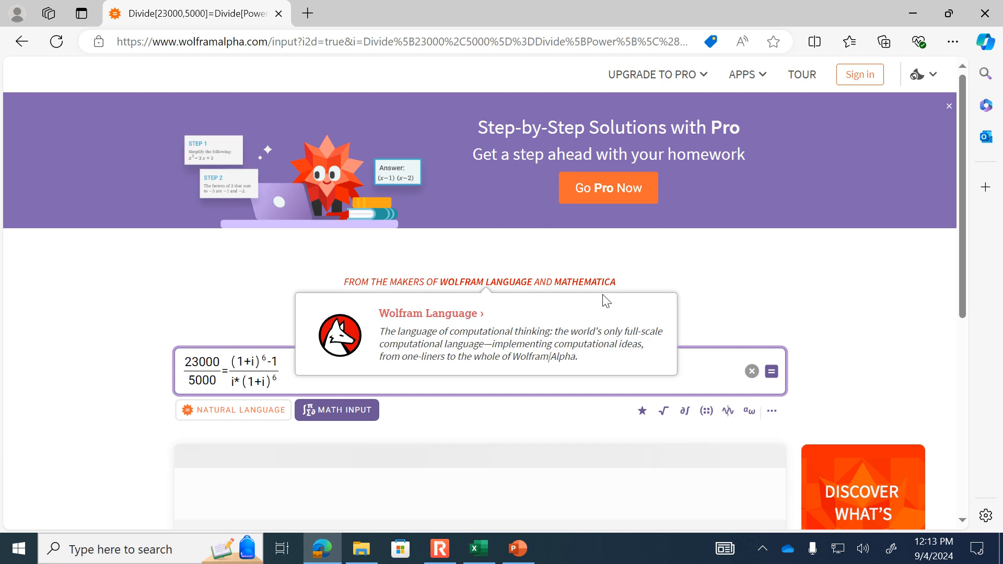
pyautogui.scroll(-3, 617, 297)
pyautogui.scroll(-6, 640, 290)
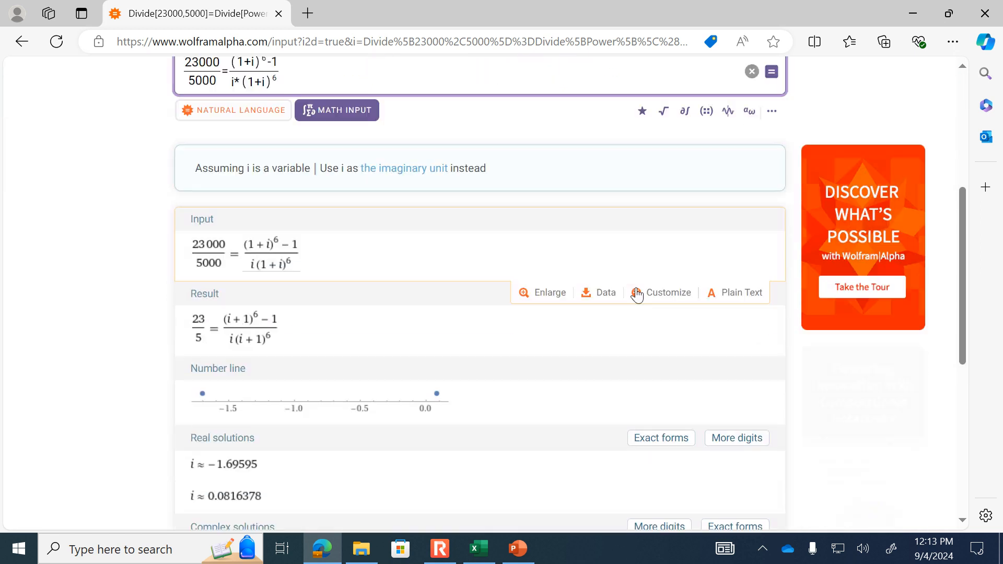
pyautogui.scroll(-9, 639, 294)
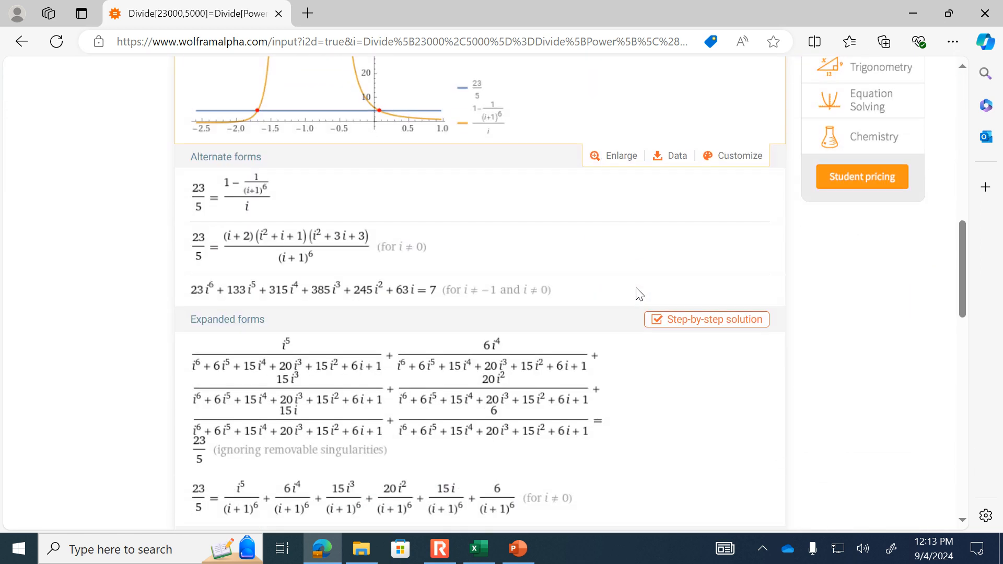
pyautogui.scroll(-6, 640, 294)
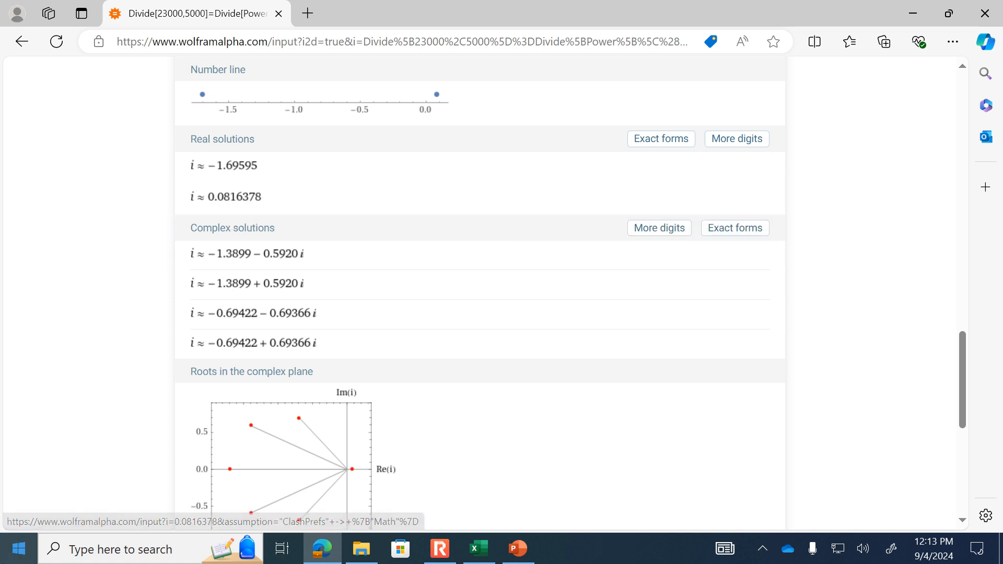
# - Switch to PowerPoint and view the Balance slide, slide 97, as a slide show before returning to editing
pyautogui.click(527, 557)
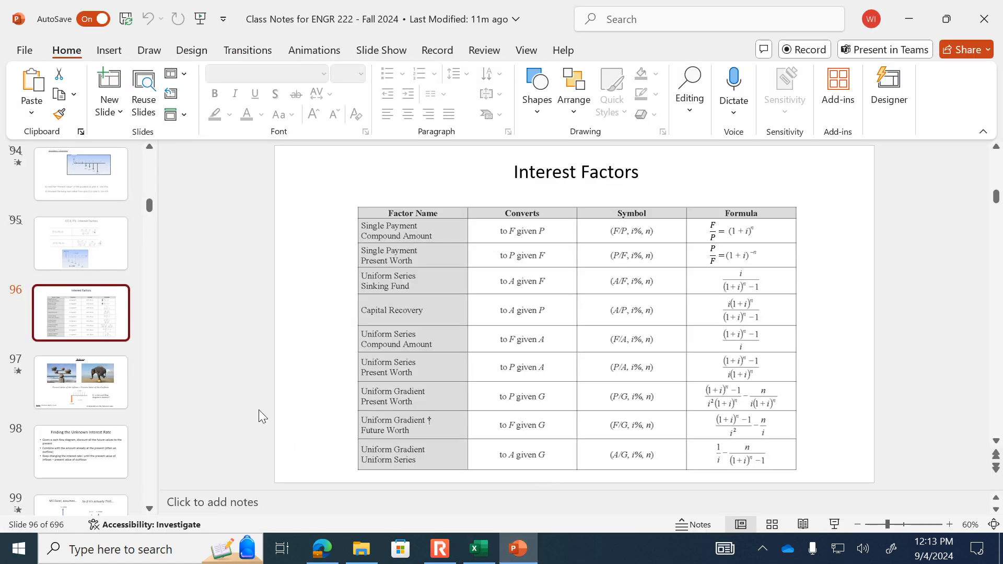
pyautogui.click(72, 377)
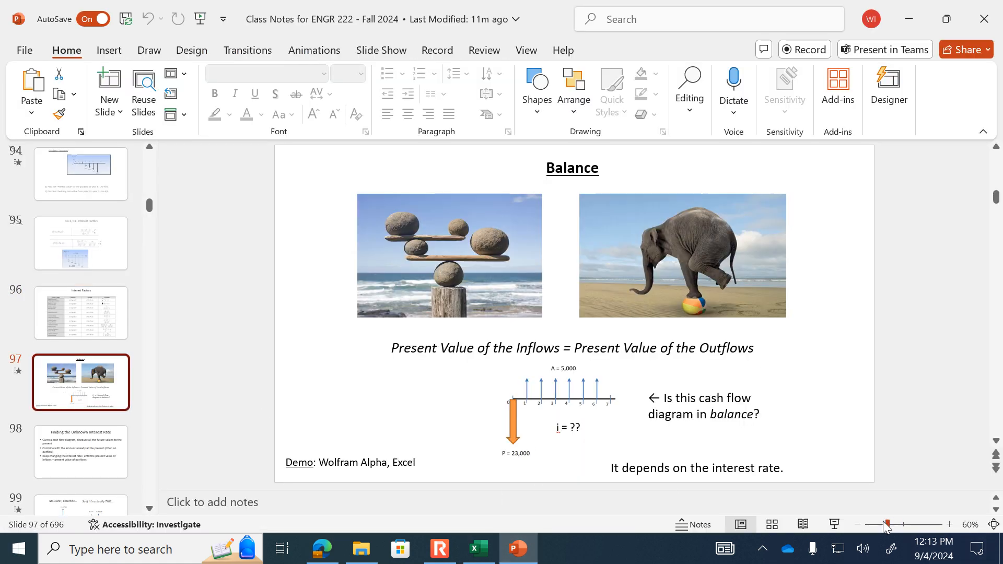
pyautogui.click(833, 523)
pyautogui.click(835, 520)
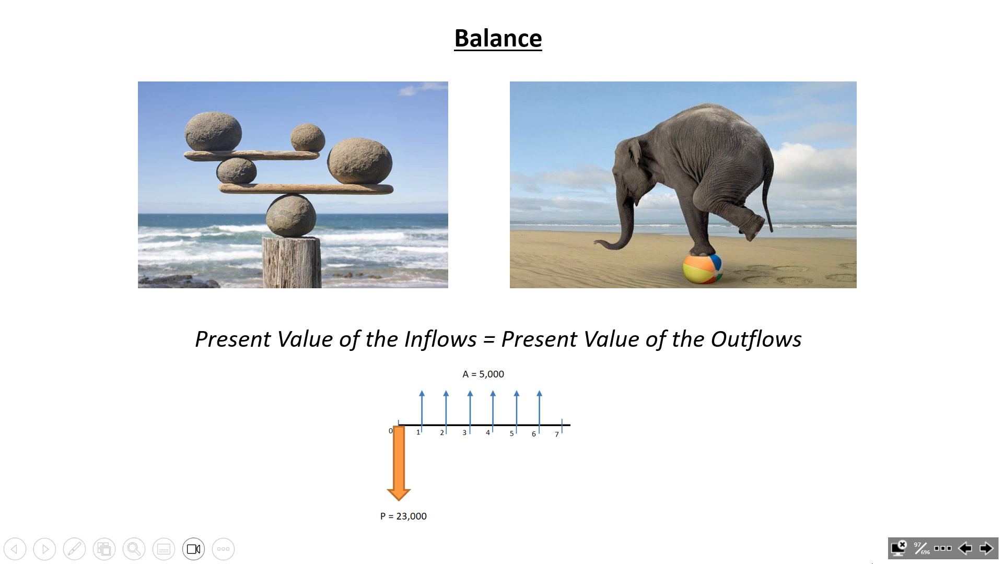
pyautogui.press('Escape')
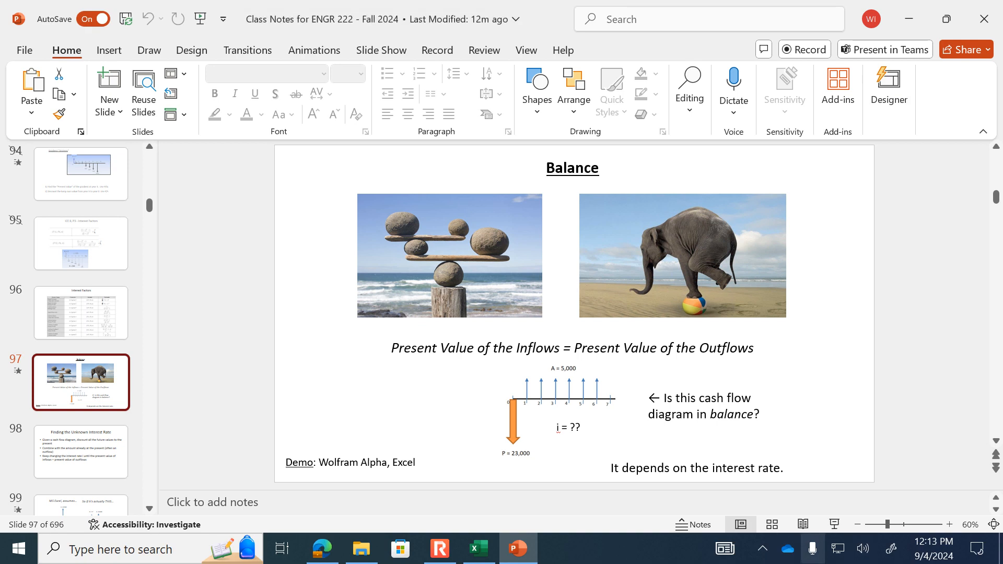
# - Switch to the blank Excel workbook and enter the label "i =" in cell A1
pyautogui.click(478, 554)
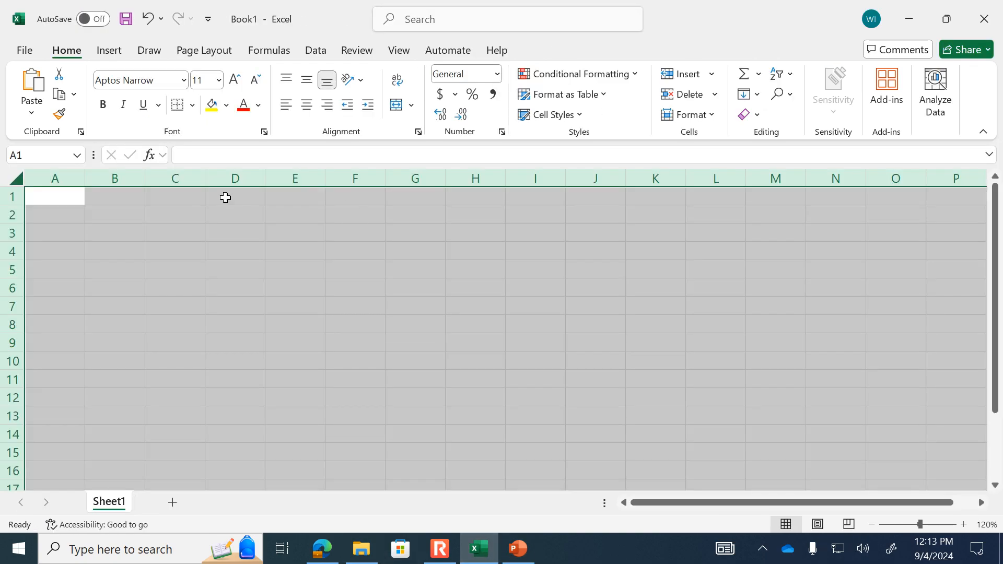
pyautogui.click(143, 265)
pyautogui.click(39, 204)
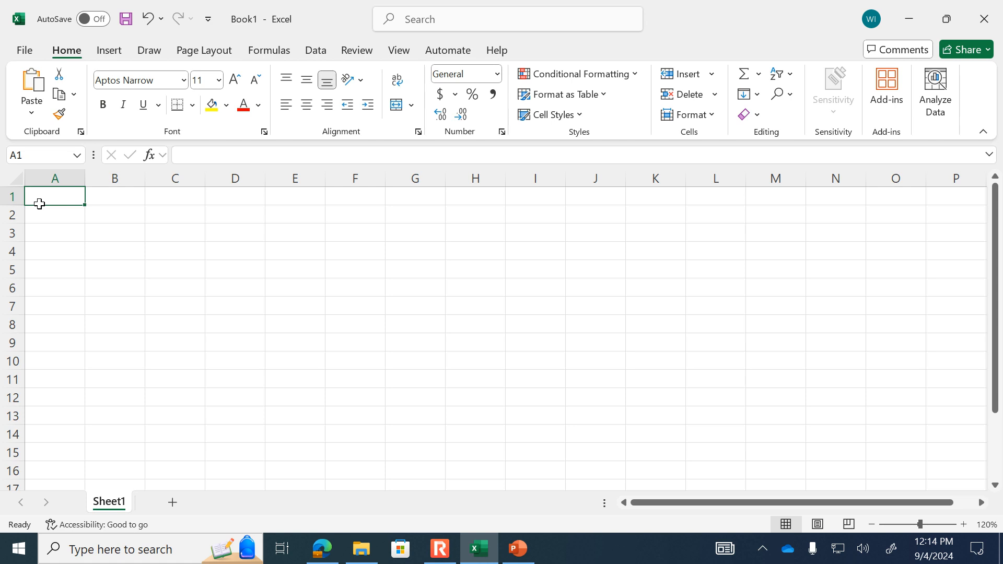
pyautogui.write('i')
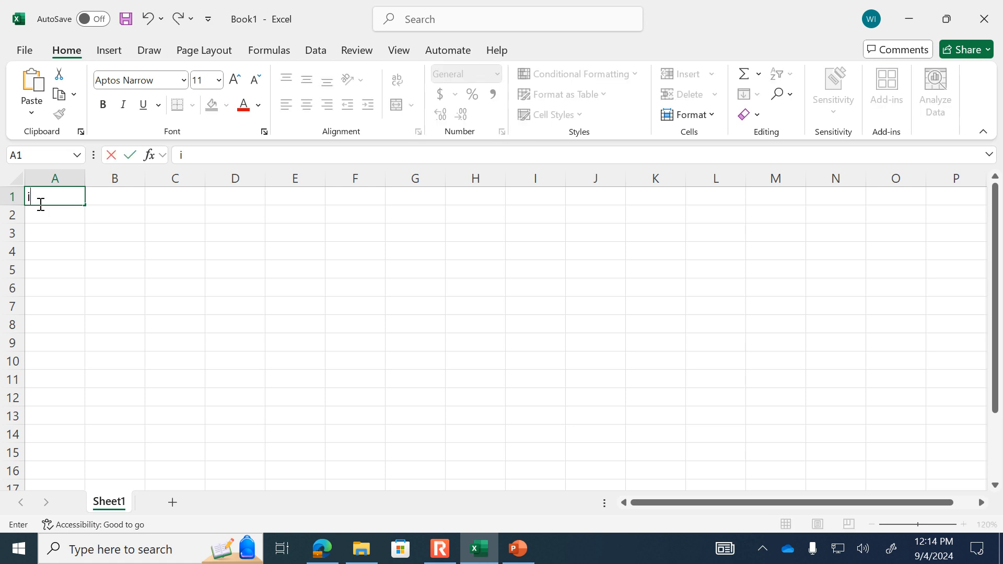
pyautogui.write(' =')
pyautogui.hotkey('ctrl', 'z')
pyautogui.write('=')
pyautogui.press('Tab')
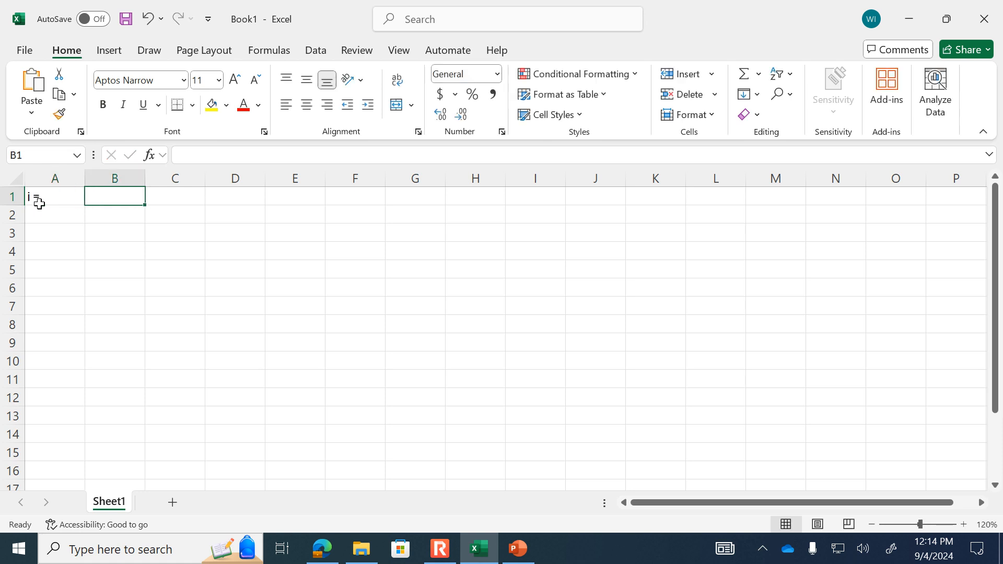
# - Enter the rate .01 in cell B1 and the note "<- Guess value for i" in cell C1
pyautogui.write('.01')
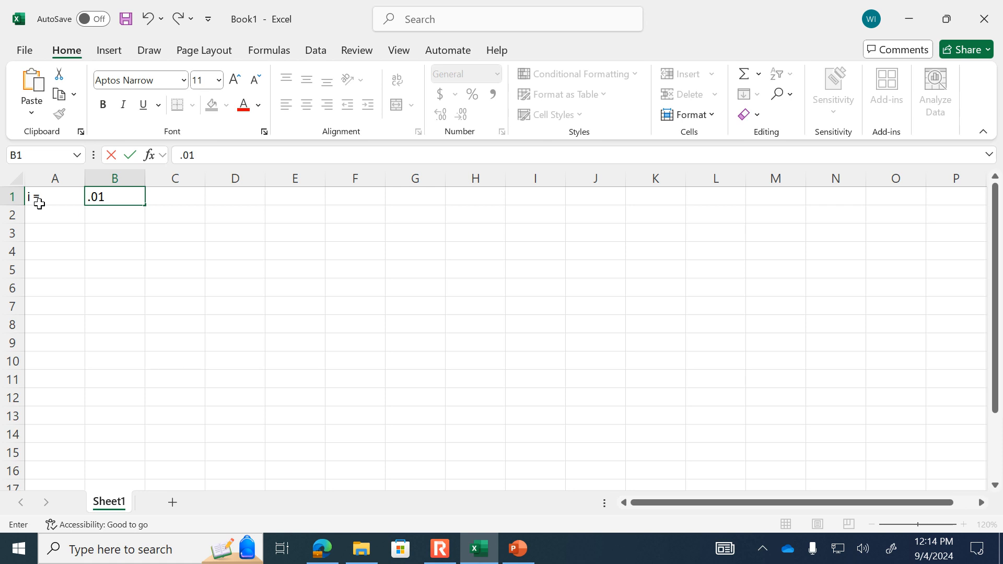
pyautogui.press('Return')
pyautogui.press('Right')
pyautogui.press('Up')
pyautogui.write('<')
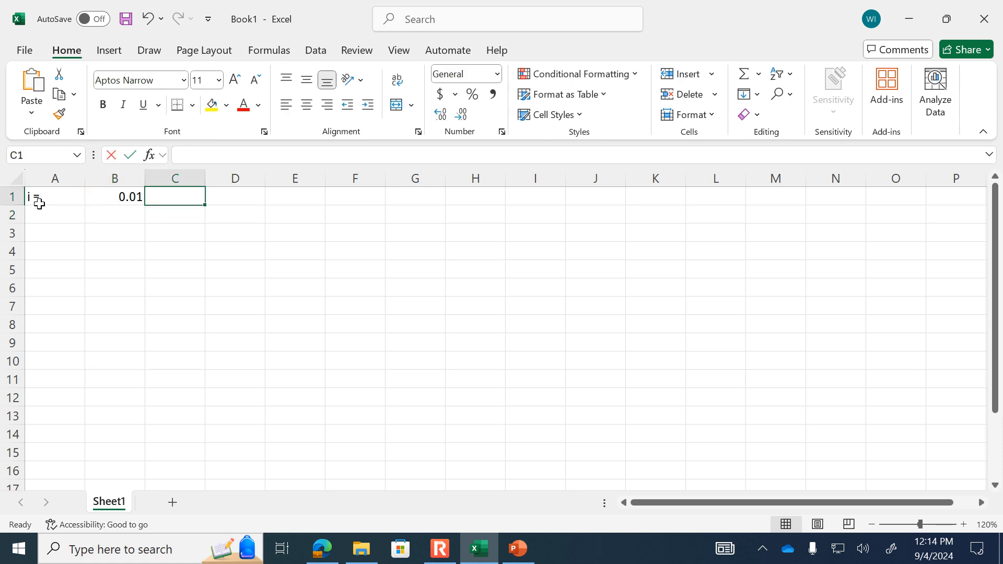
pyautogui.write('- Guess')
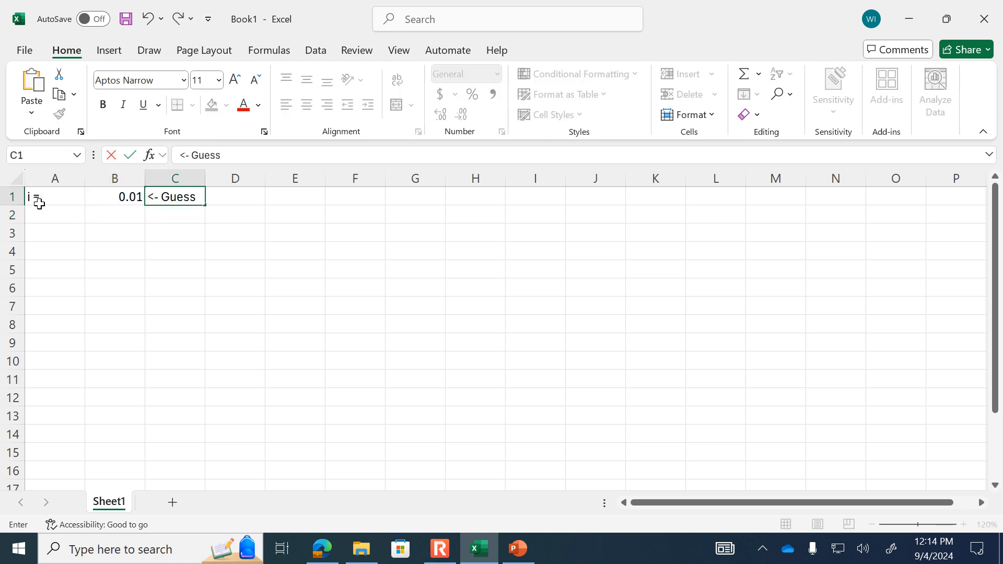
pyautogui.write(' value for i')
pyautogui.press('Return')
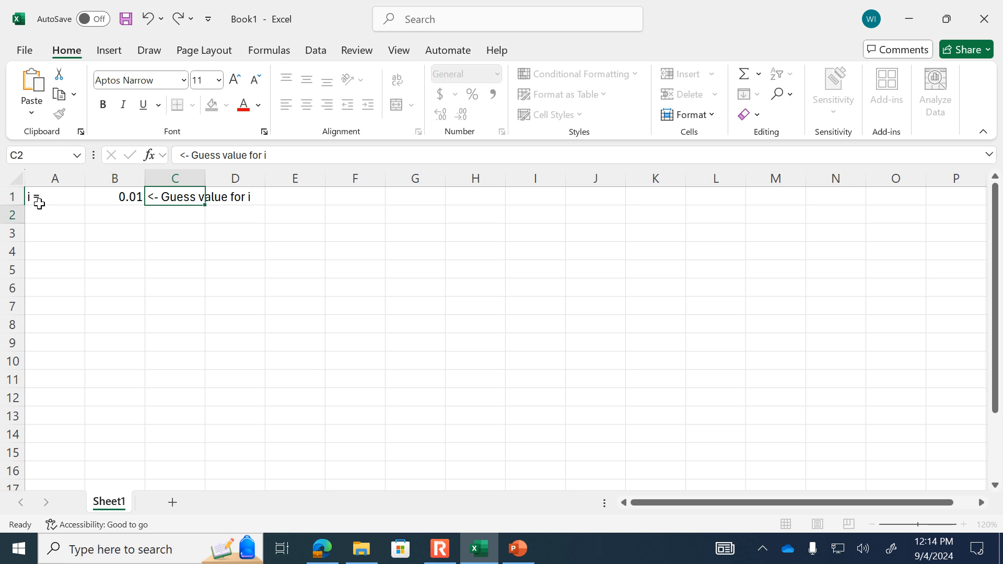
# - Enlarge the sheet view to 140% and enter the label "Calculated P/A =" in cell A3
pyautogui.click(964, 524)
pyautogui.click(964, 524)
pyautogui.click(68, 247)
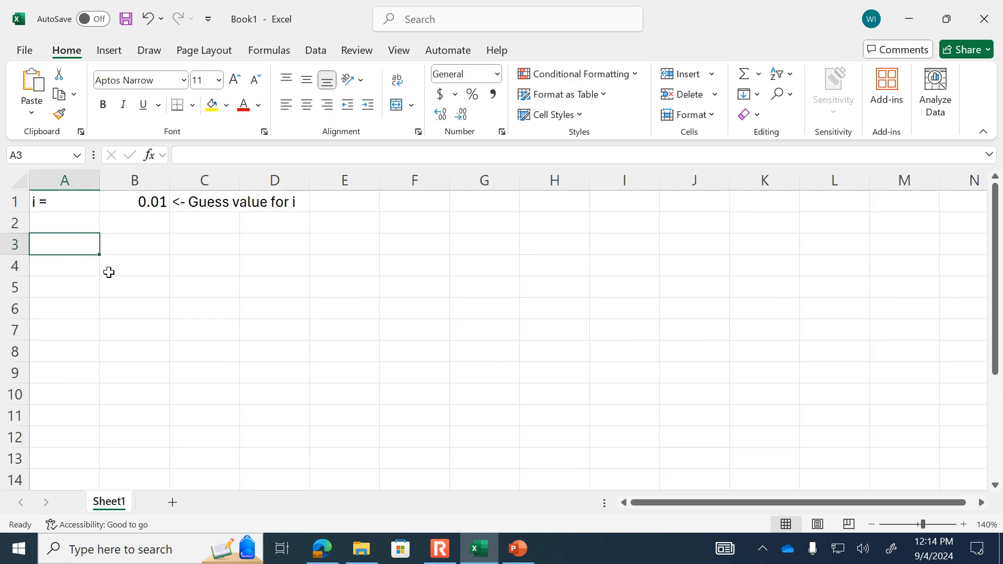
pyautogui.write('C')
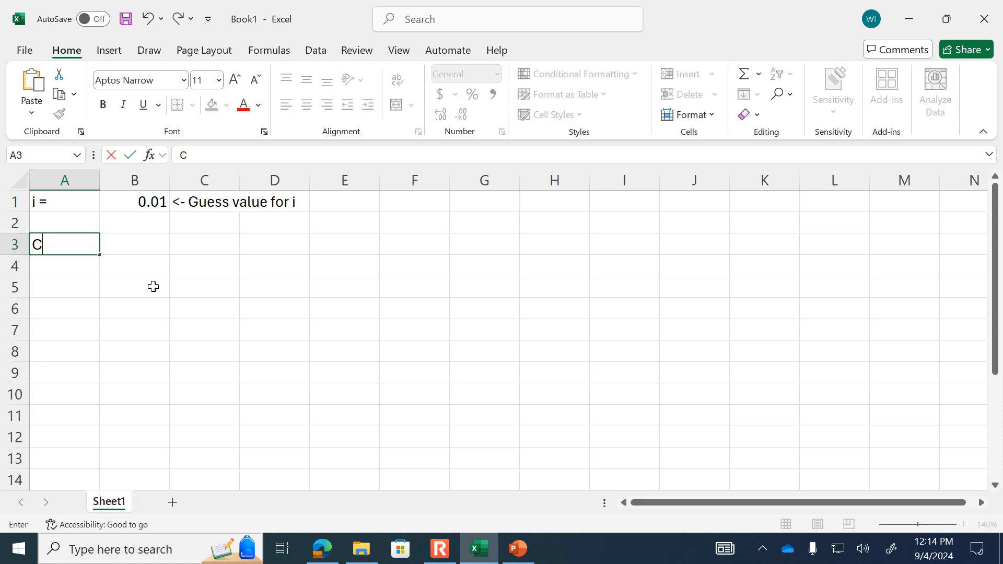
pyautogui.write('alculated ')
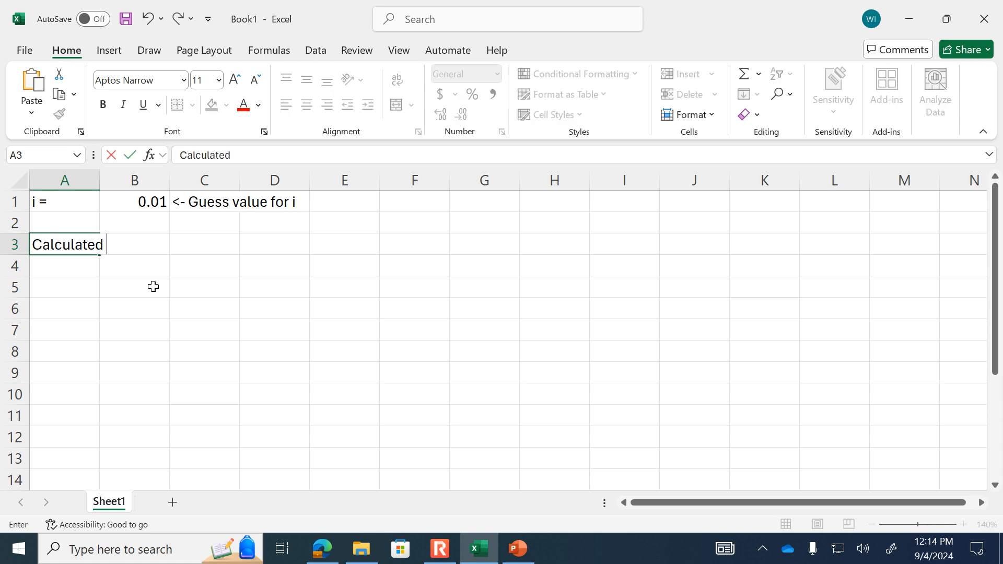
pyautogui.write('P/A =')
pyautogui.press('Tab')
# - Enter the formula =23000/5000 in cell C3 for the calculated P/A ratio
pyautogui.click(207, 248)
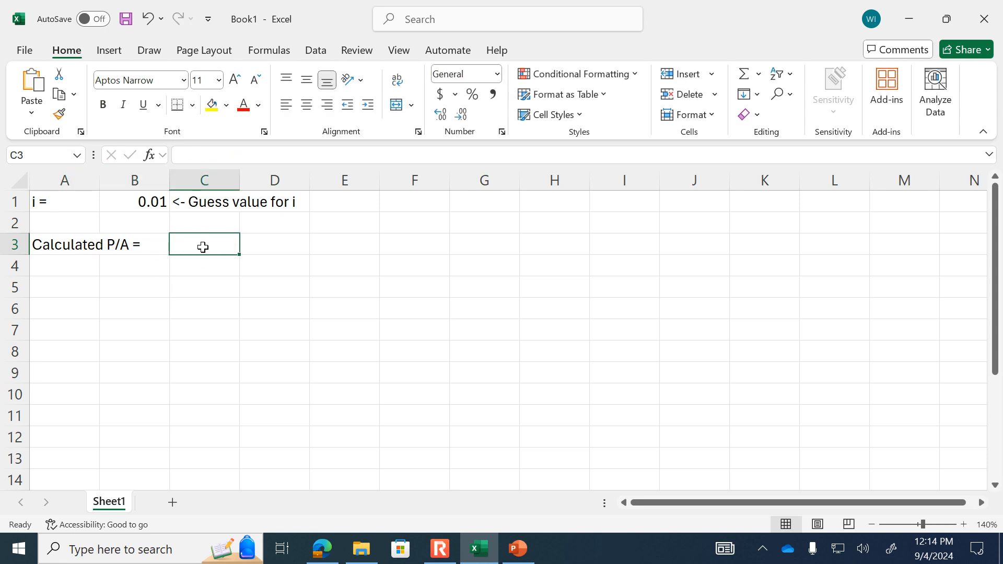
pyautogui.write('=23000/5000')
pyautogui.press('Return')
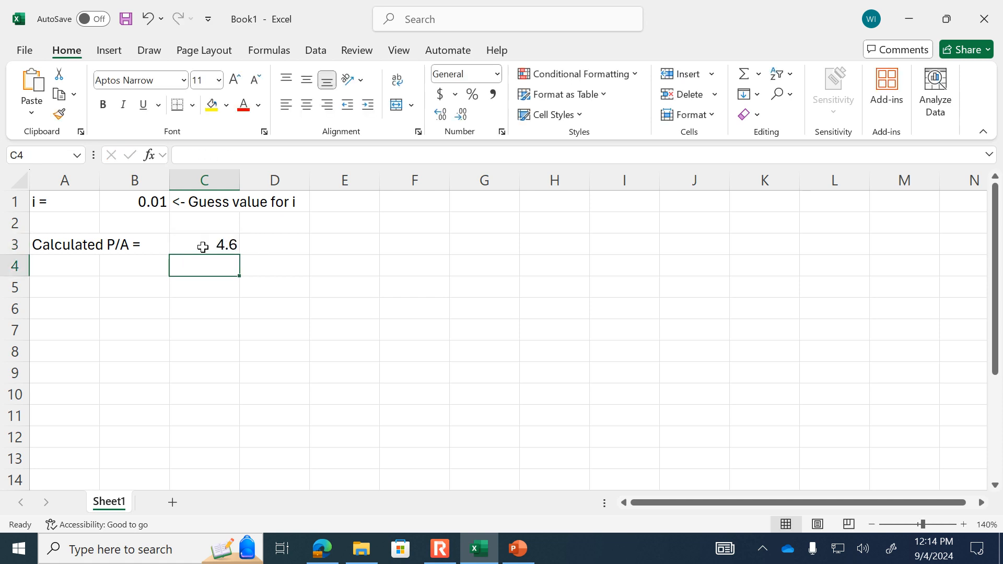
pyautogui.click(202, 246)
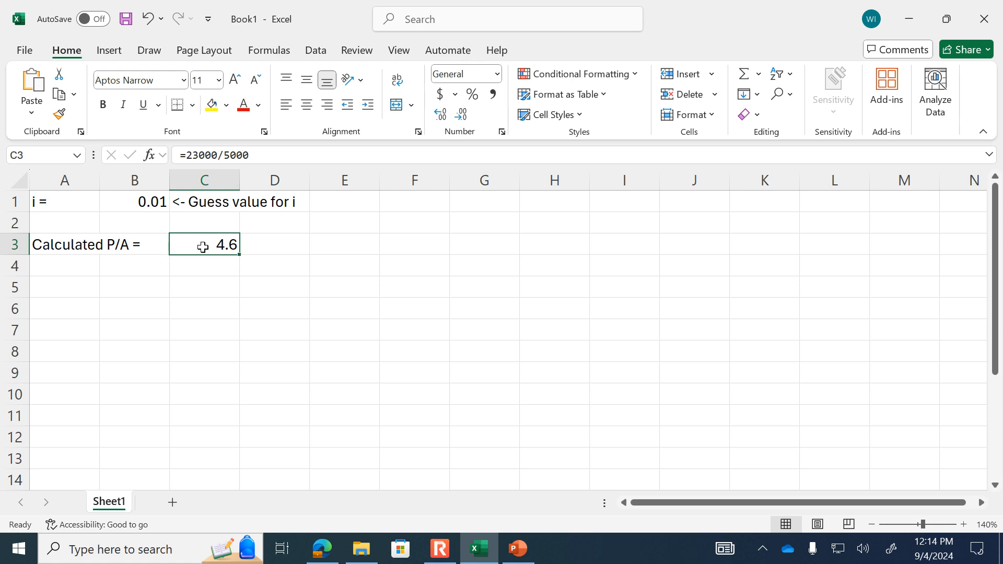
# - Enter the label "Goal seek P/A =" in cell A5
pyautogui.click(73, 275)
pyautogui.click(70, 283)
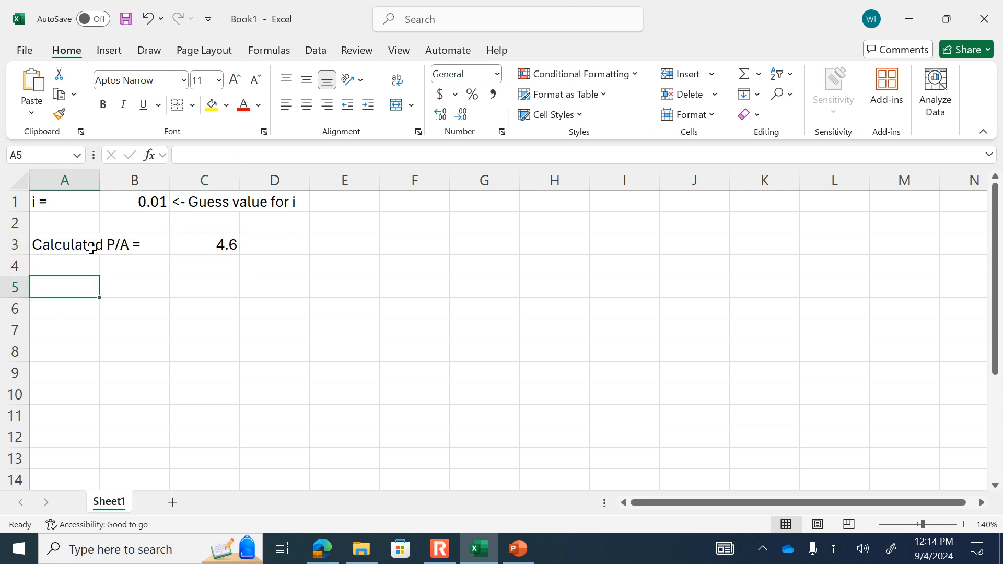
pyautogui.write('G')
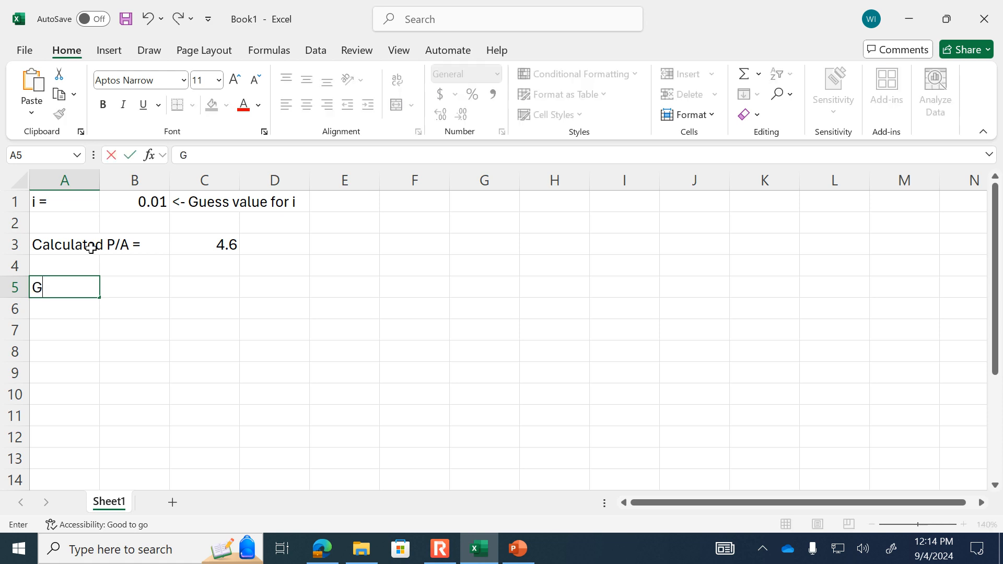
pyautogui.write('oal seek')
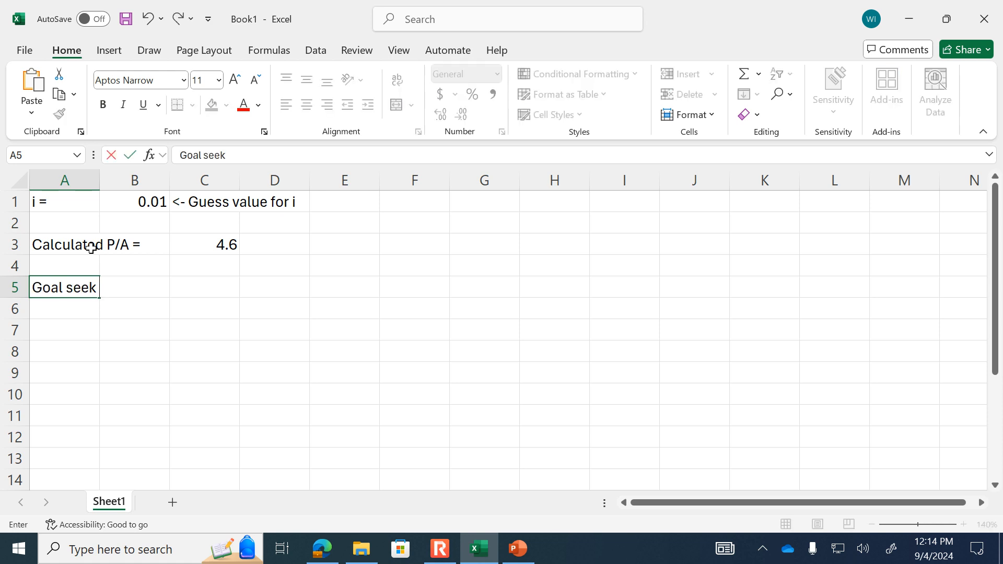
pyautogui.write(' P/A =')
# - Begin the P/A factor formula in cell C5 with the numerator =((1+B1)^6-1)/, referencing the guess rate
pyautogui.press('Tab')
pyautogui.press('Tab')
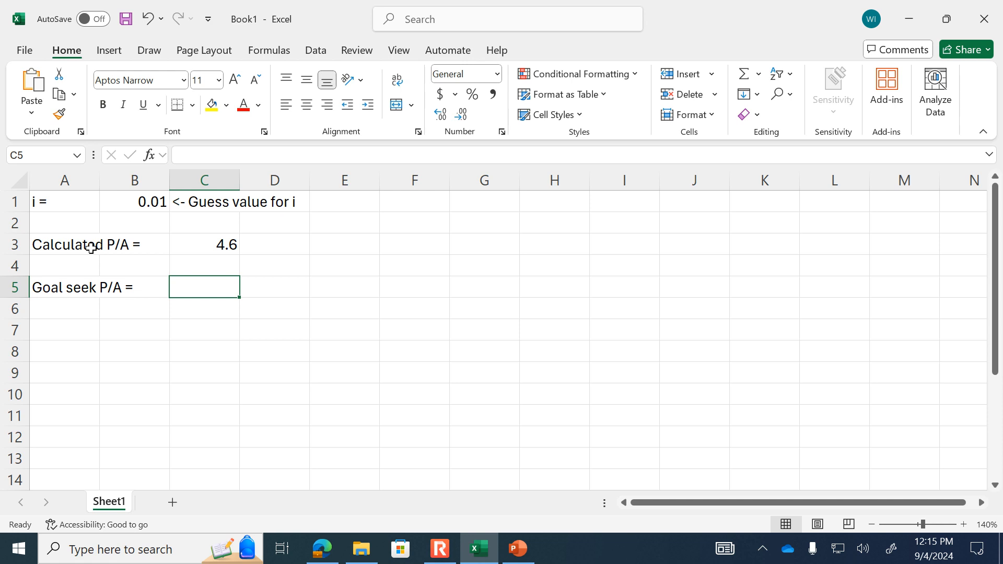
pyautogui.write('=(')
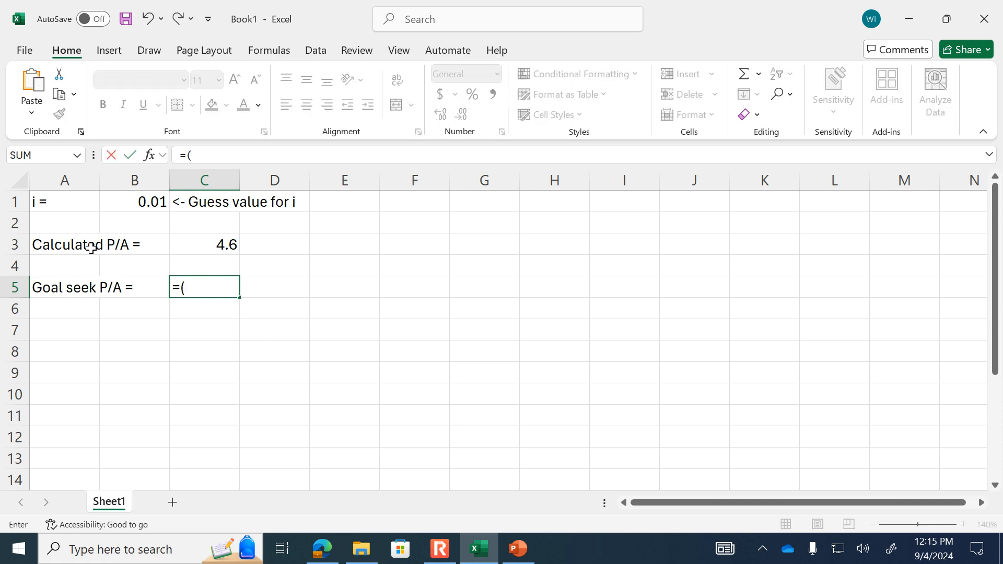
pyautogui.write('1+')
pyautogui.click(142, 202)
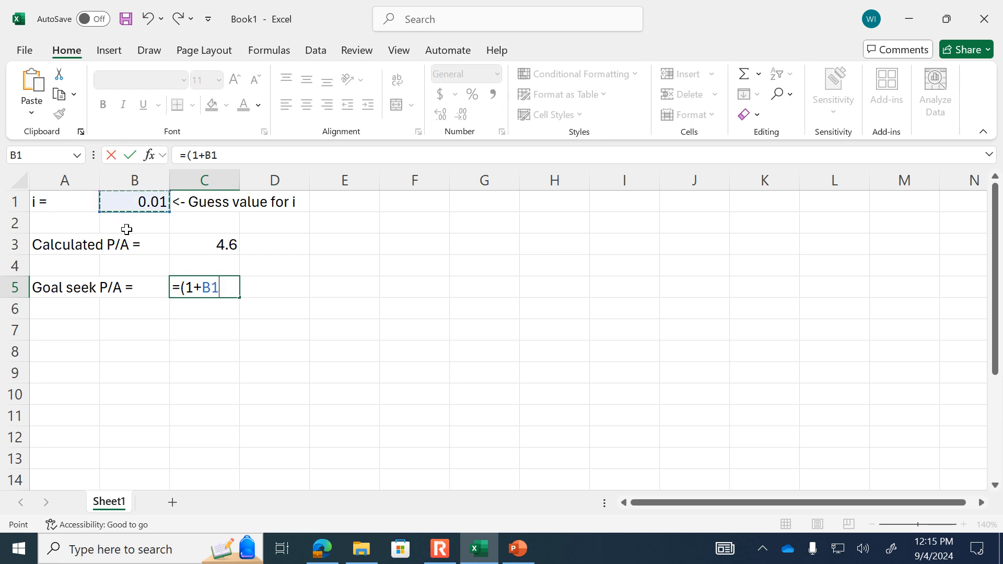
pyautogui.write(')^6')
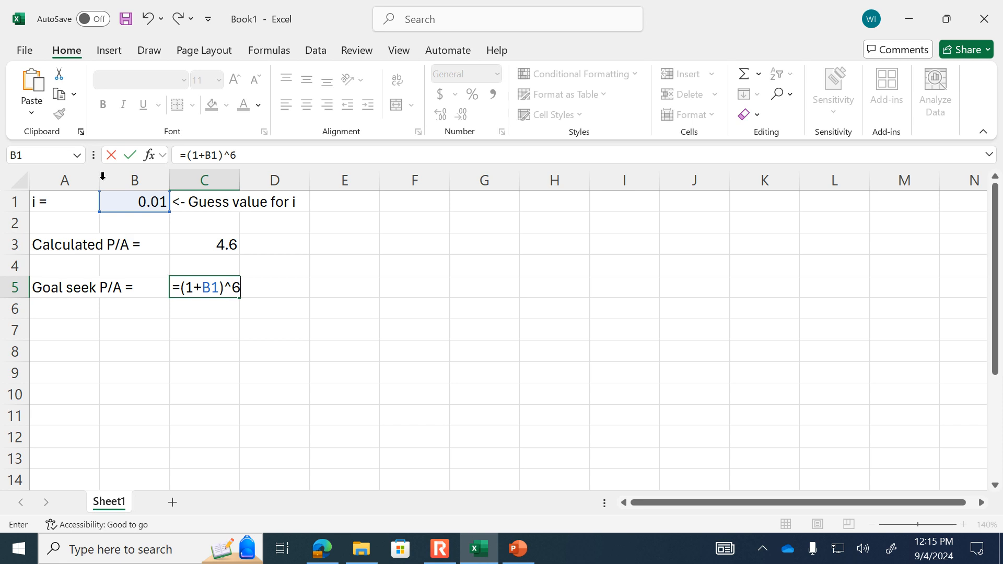
pyautogui.click(243, 148)
pyautogui.write('-1')
pyautogui.write('(')
pyautogui.write(')')
pyautogui.write('/')
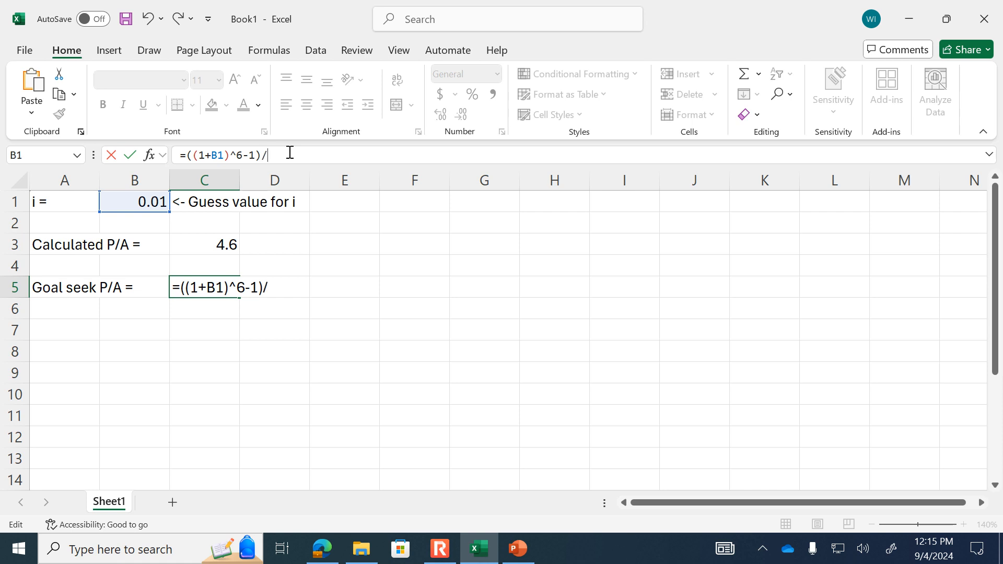
pyautogui.write('(')
# - Complete the C5 formula with the denominator (B1*(1+B1)^6)
pyautogui.click(141, 203)
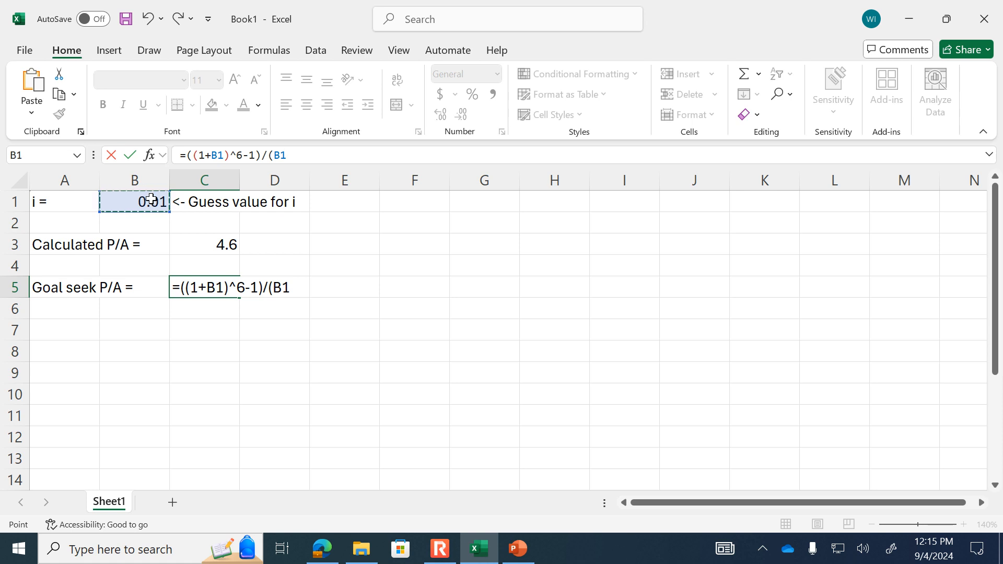
pyautogui.write('*(1+')
pyautogui.click(151, 199)
pyautogui.write(')^6')
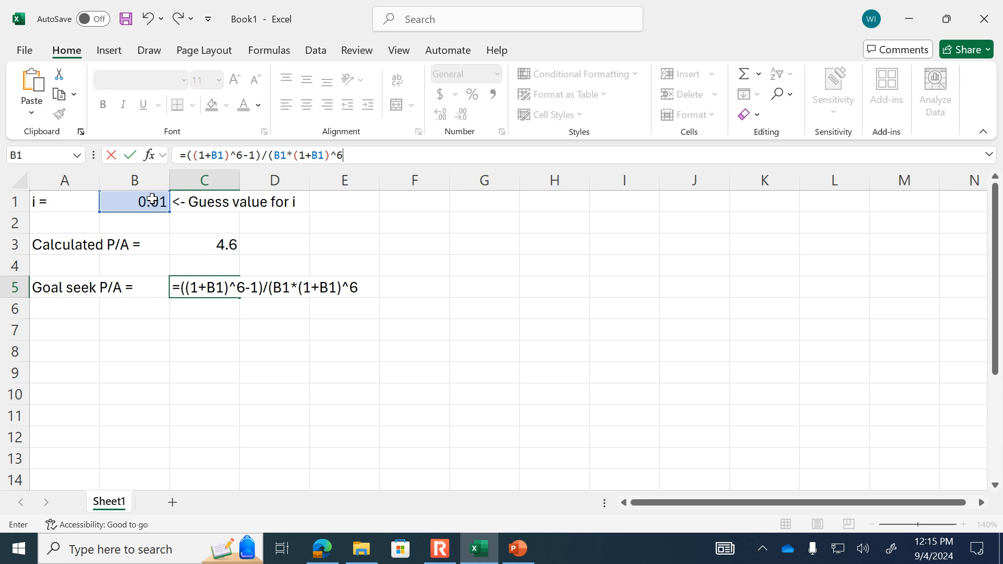
pyautogui.write(')')
pyautogui.press('Return')
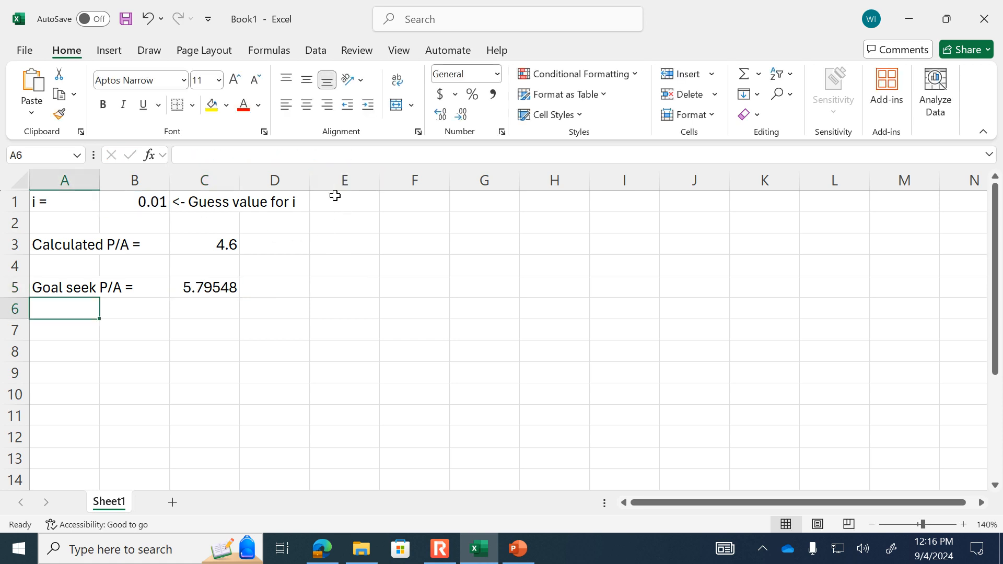
# - Review the formula in cell C5 and try a guess rate of .02 in cell B1
pyautogui.press('Right')
pyautogui.press('Up')
pyautogui.press('Right')
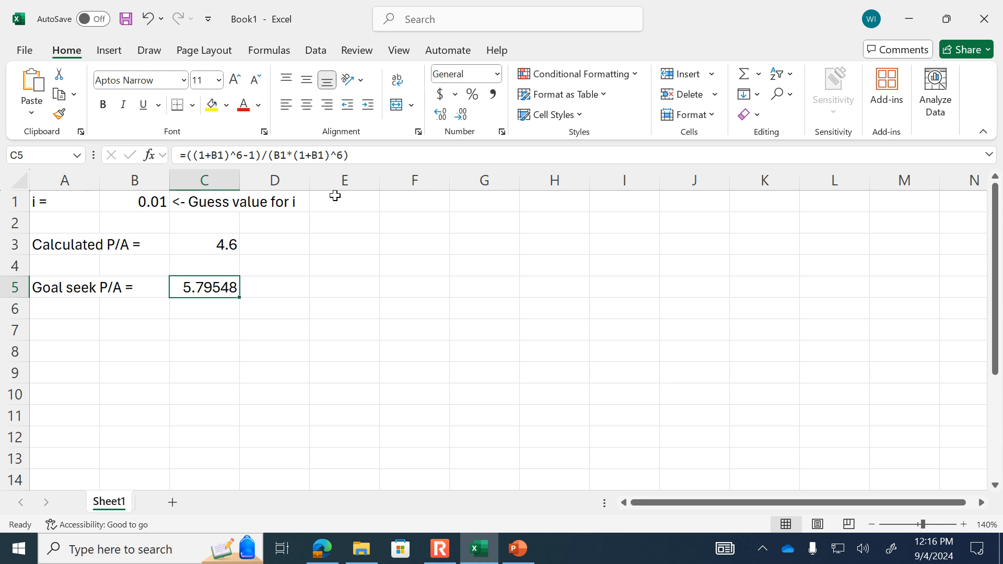
pyautogui.press('Up')
pyautogui.press('Up')
pyautogui.press('Up')
pyautogui.press('Up')
pyautogui.press('Left')
pyautogui.write('.02')
pyautogui.press('Return')
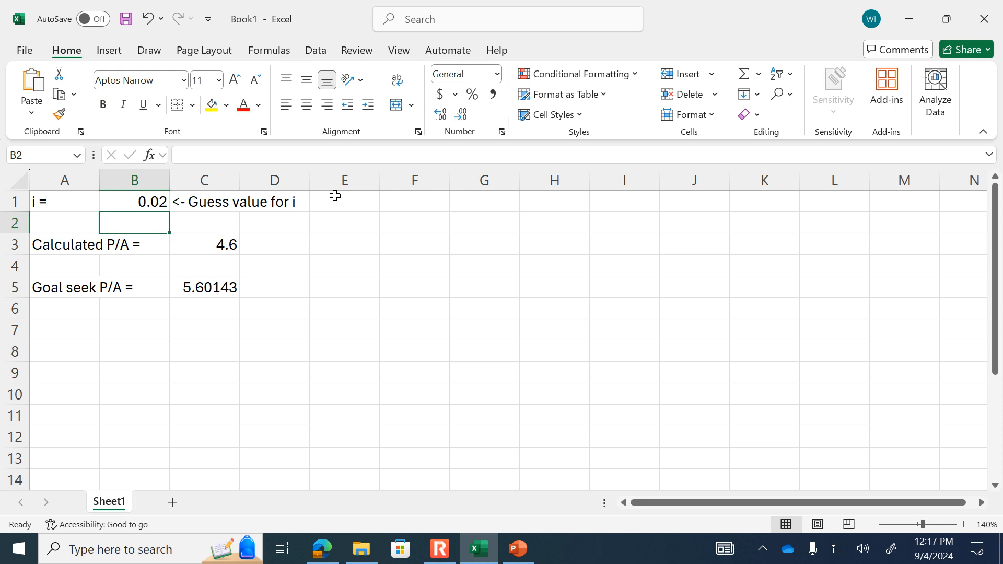
# - Try the guess rates .03 and .04 in cell B1
pyautogui.press('Up')
pyautogui.write('.0')
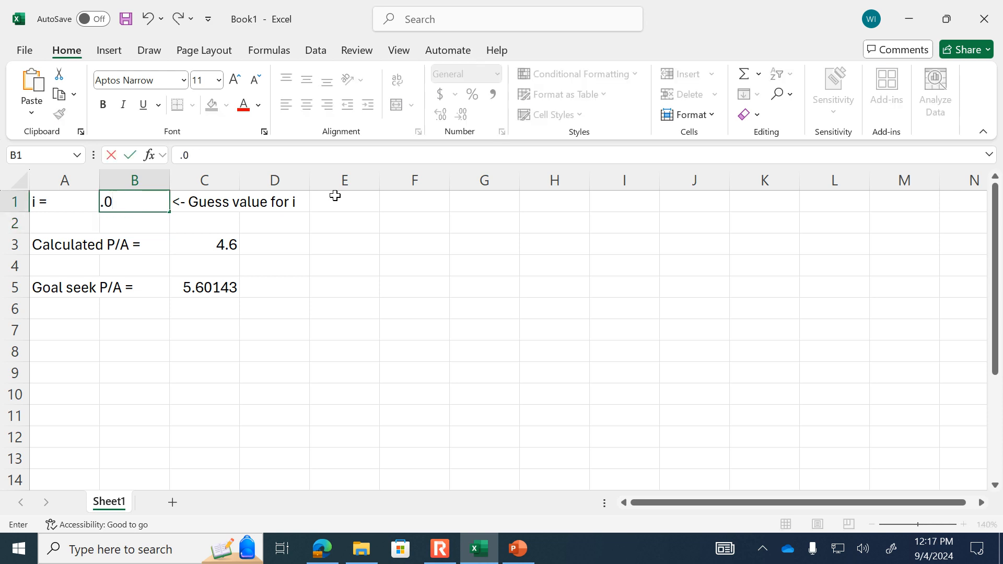
pyautogui.write('3')
pyautogui.press('Return')
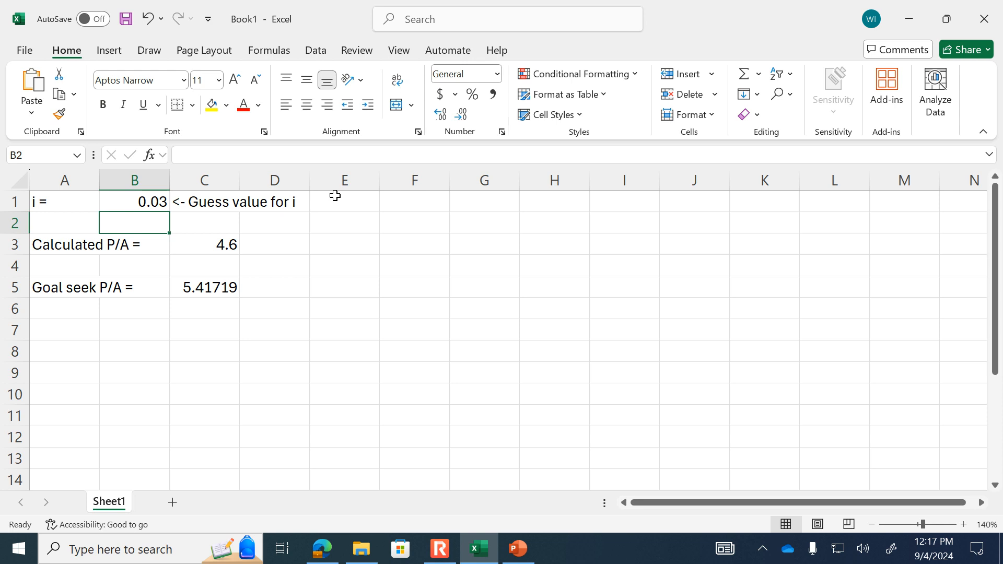
pyautogui.press('Up')
pyautogui.write('.04')
pyautogui.press('Return')
# - Set the guess rate in cell B1 to .05
pyautogui.press('Up')
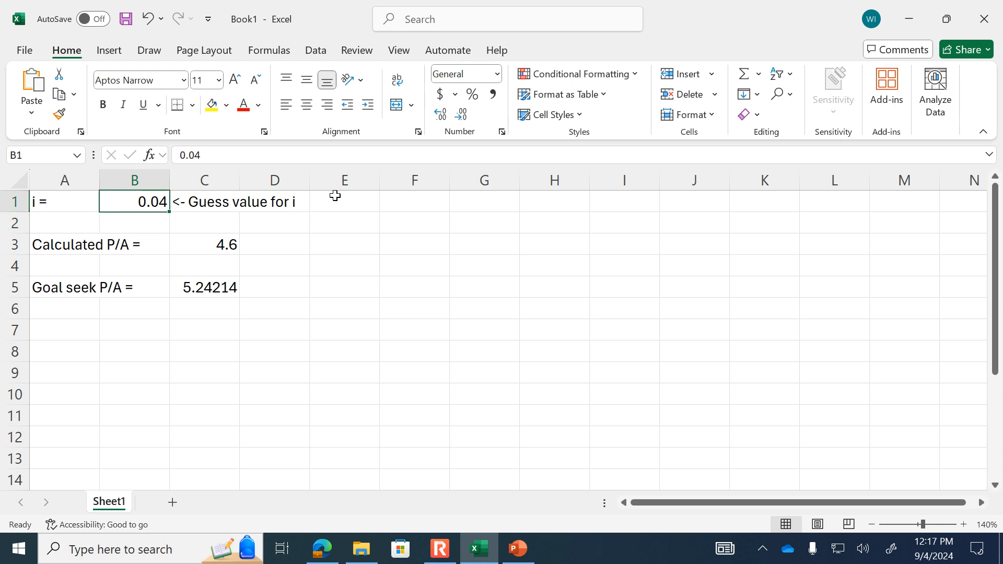
pyautogui.write('.05')
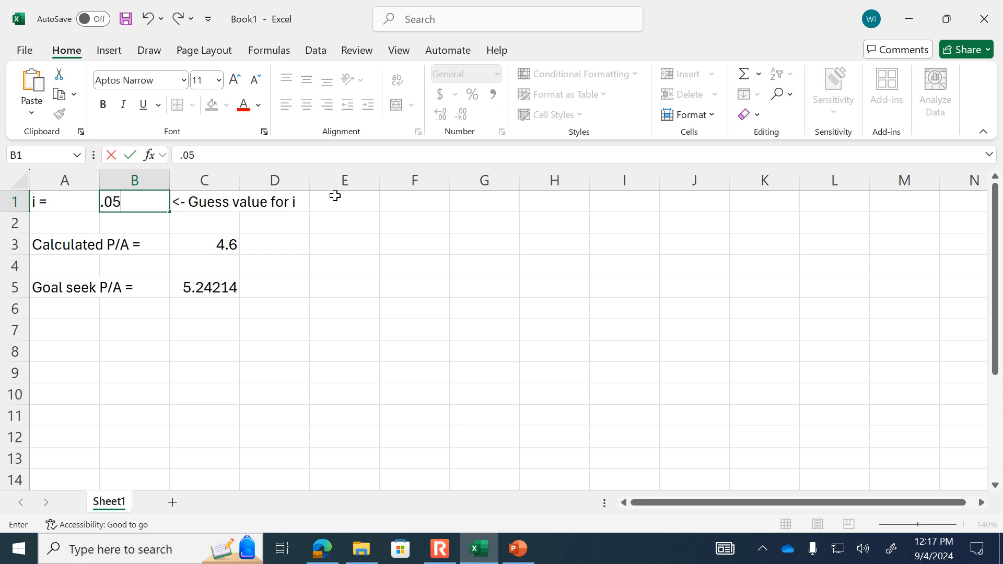
pyautogui.press('Return')
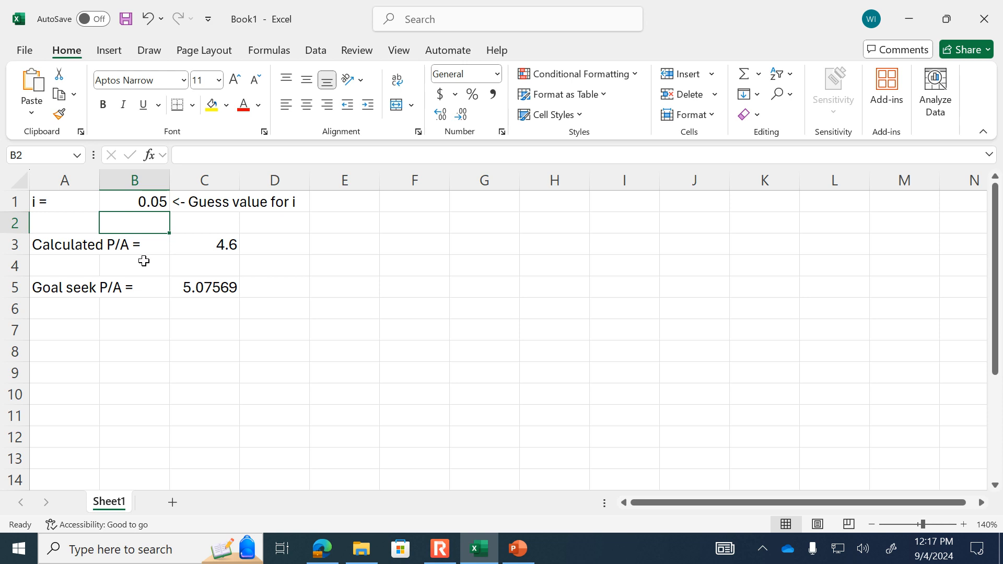
# - Start a Goal Seek what-if analysis with C5 as the cell to set
pyautogui.click(154, 201)
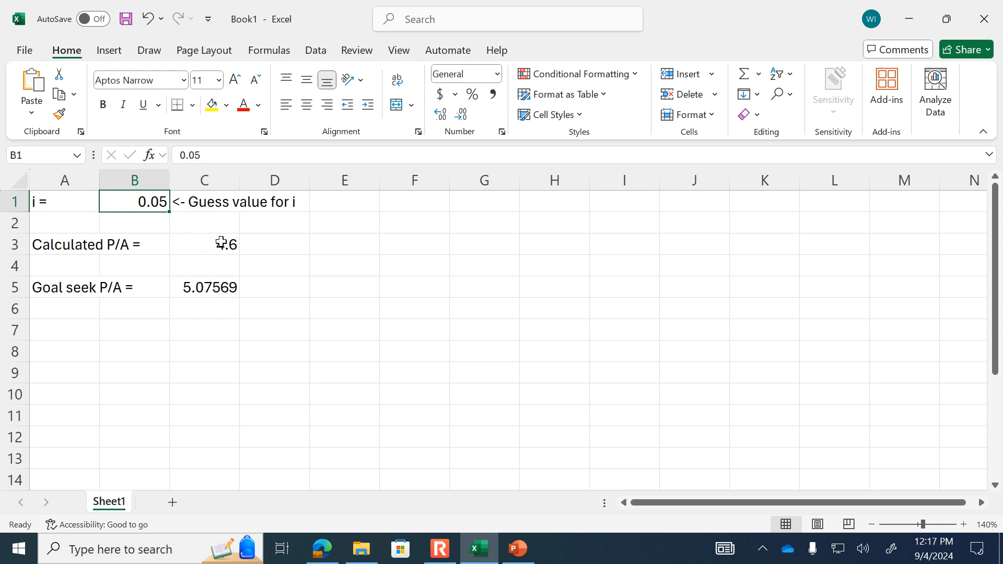
pyautogui.click(317, 51)
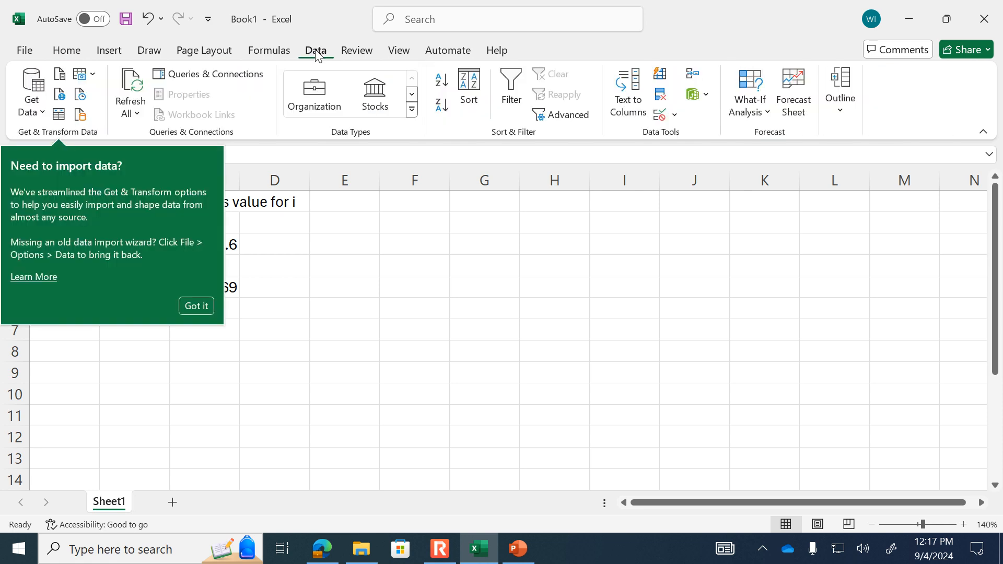
pyautogui.click(196, 307)
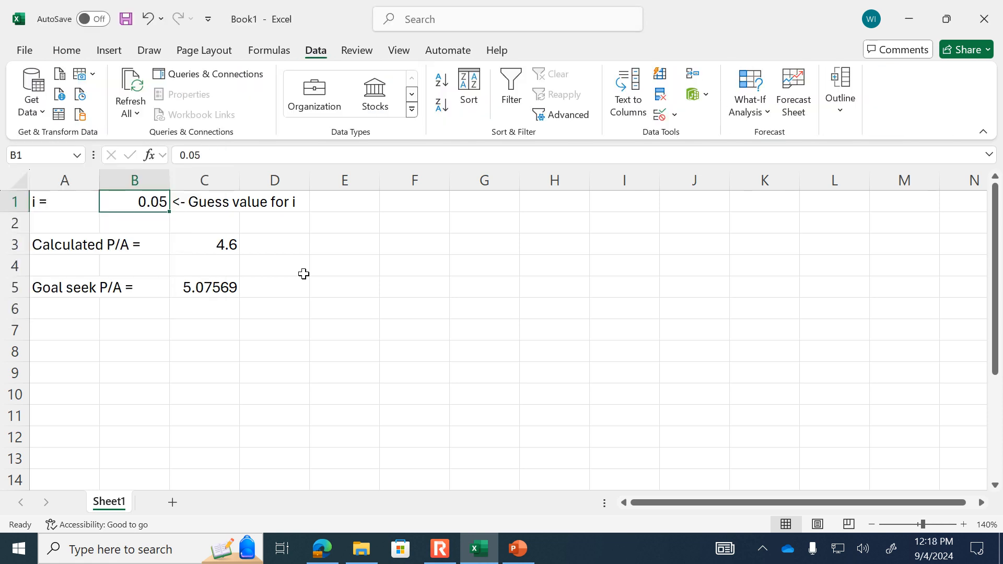
pyautogui.click(756, 111)
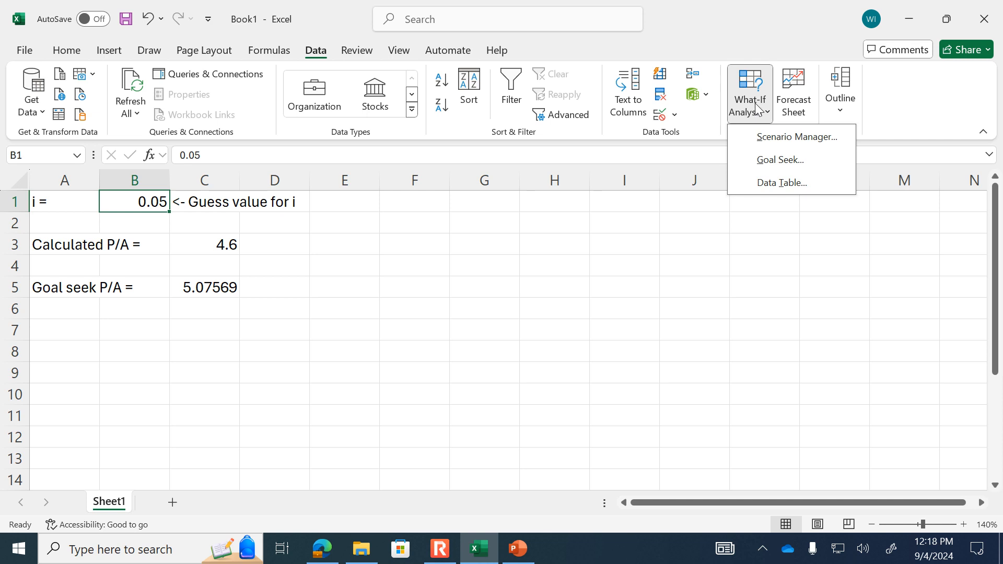
pyautogui.click(784, 158)
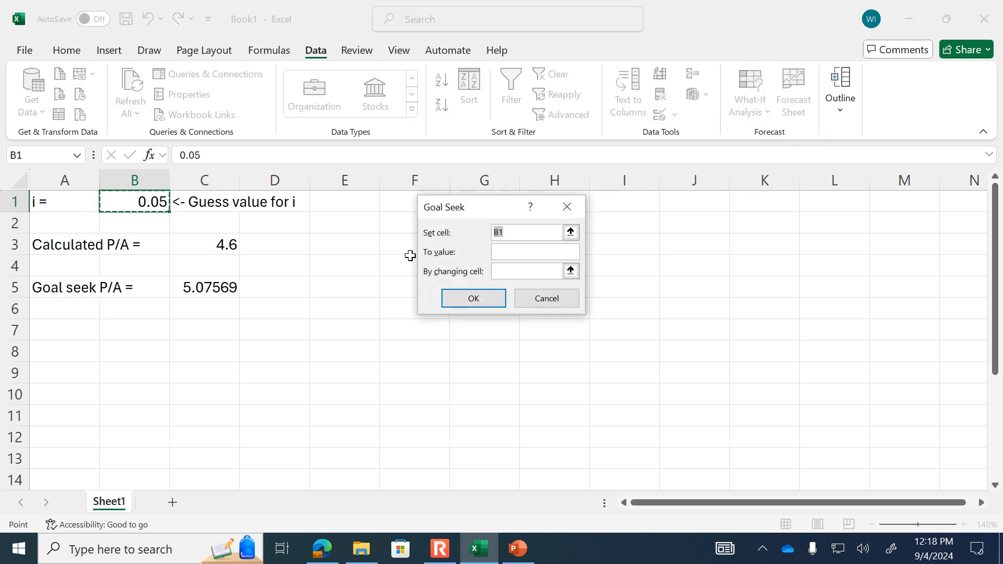
pyautogui.moveTo(484, 209); pyautogui.dragTo(386, 223)
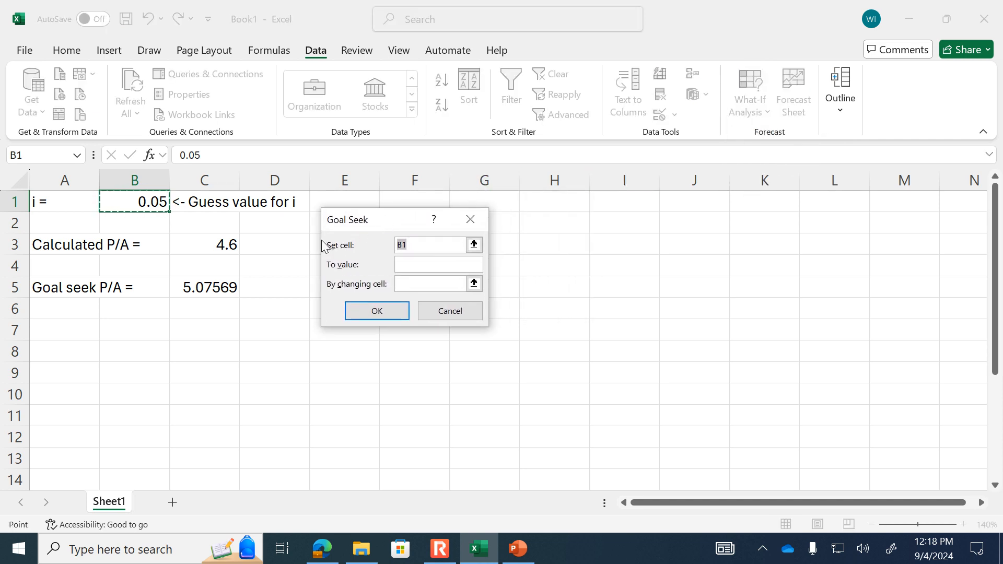
pyautogui.click(219, 291)
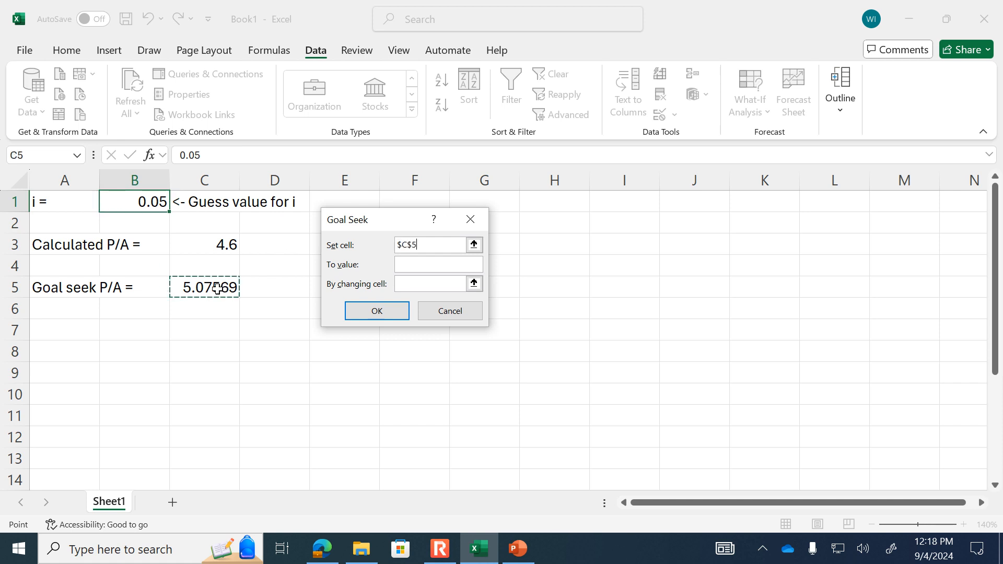
# - Run Goal Seek to the value 4.6 by changing cell B1, and keep the solution
pyautogui.click(458, 265)
pyautogui.write('4.6')
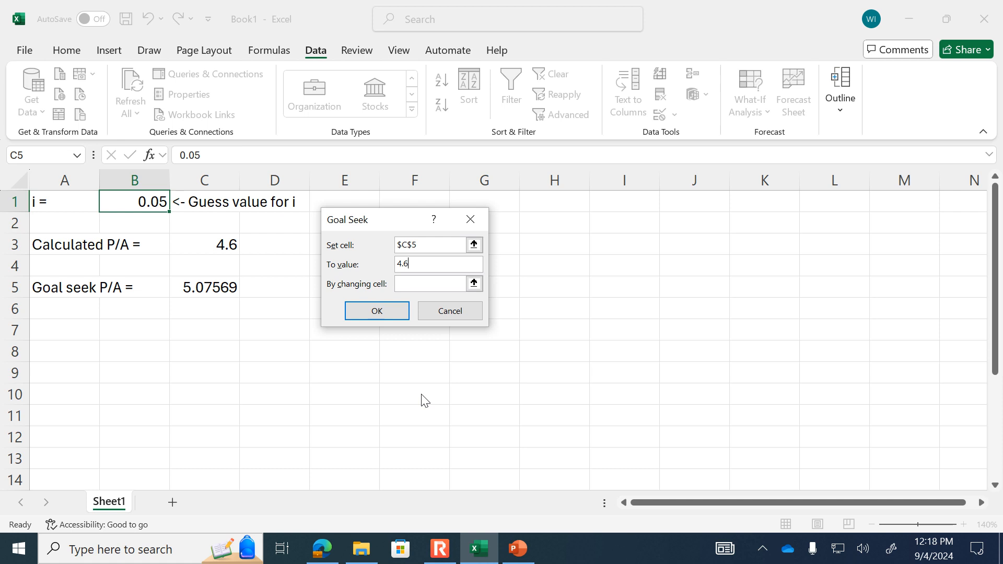
pyautogui.click(474, 284)
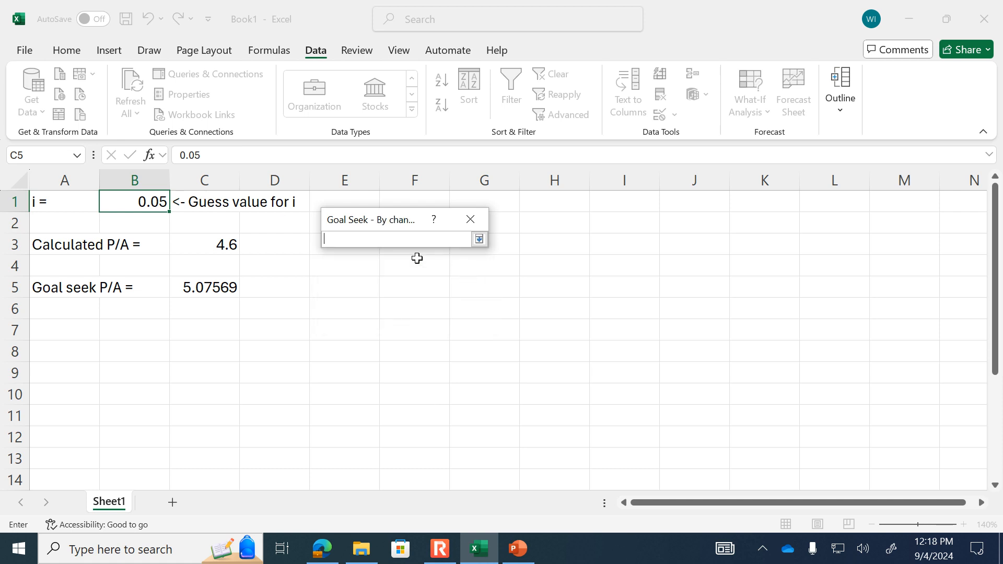
pyautogui.click(118, 202)
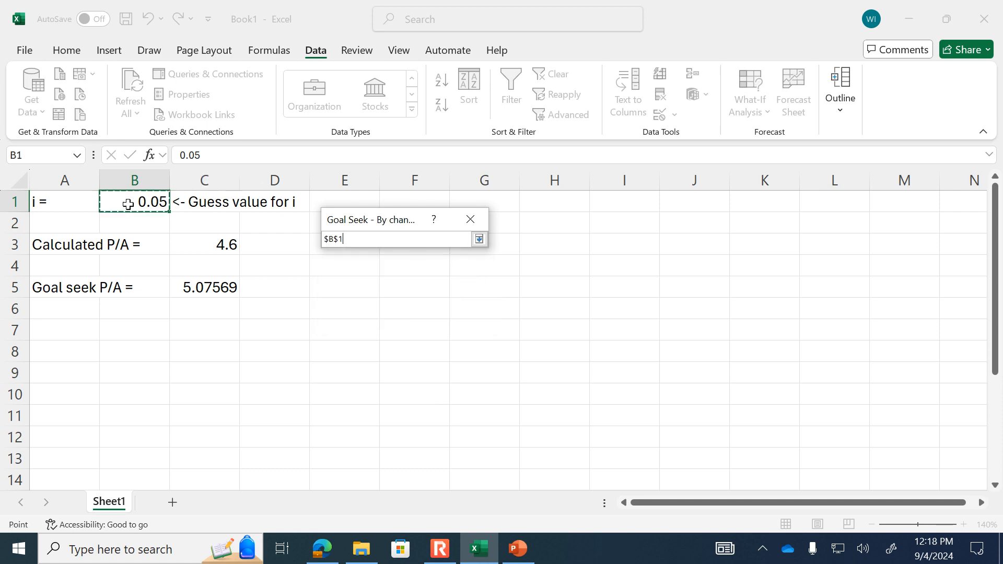
pyautogui.click(479, 239)
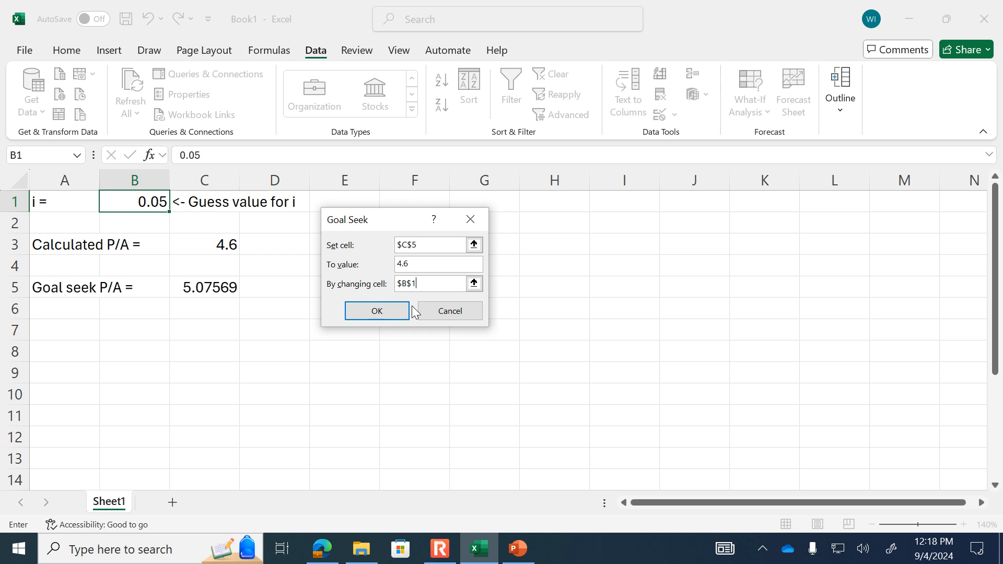
pyautogui.click(367, 311)
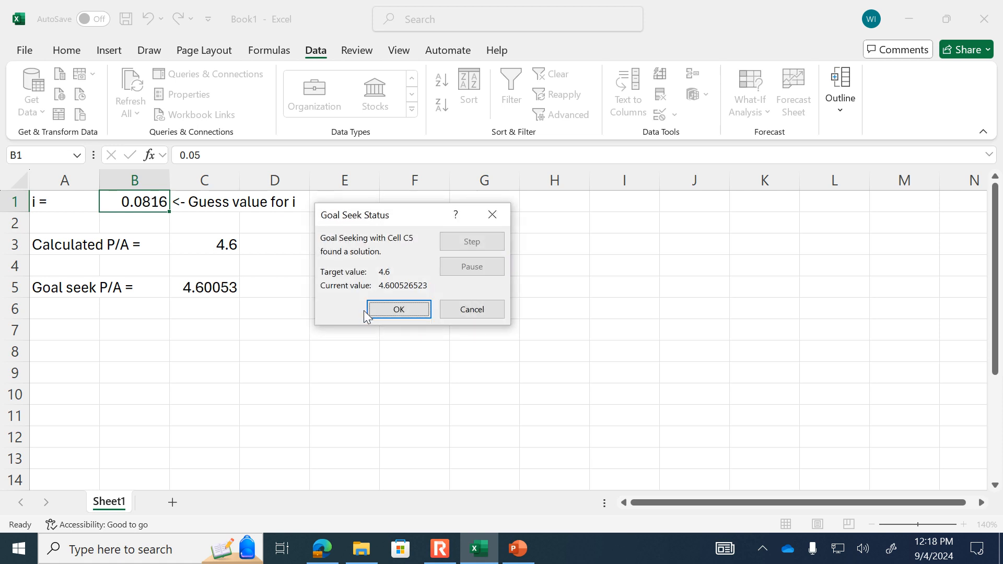
pyautogui.click(395, 310)
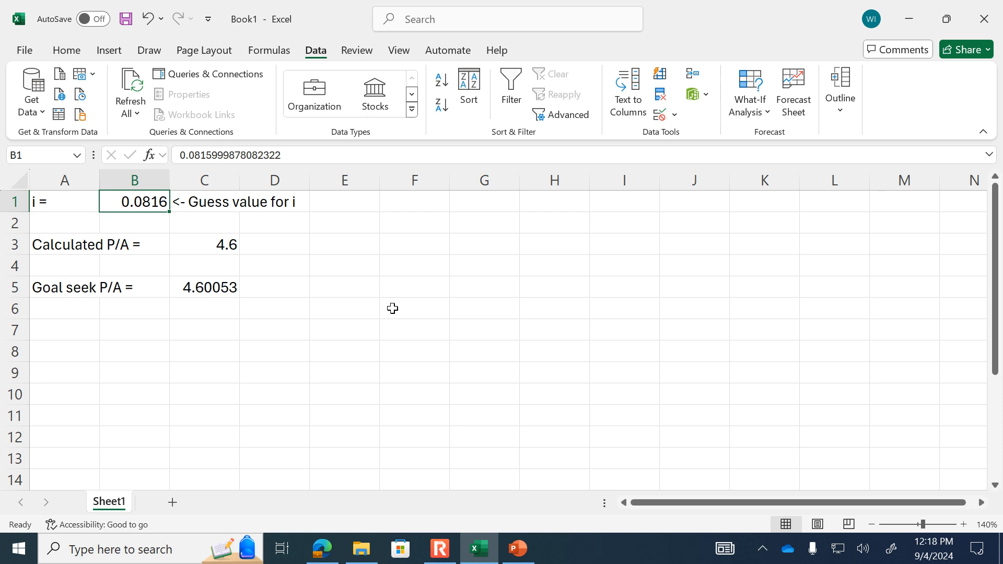
# - Switch to the PowerPoint class notes and present the Balance slide, revealing its content through the cash flow diagram
pyautogui.click(519, 548)
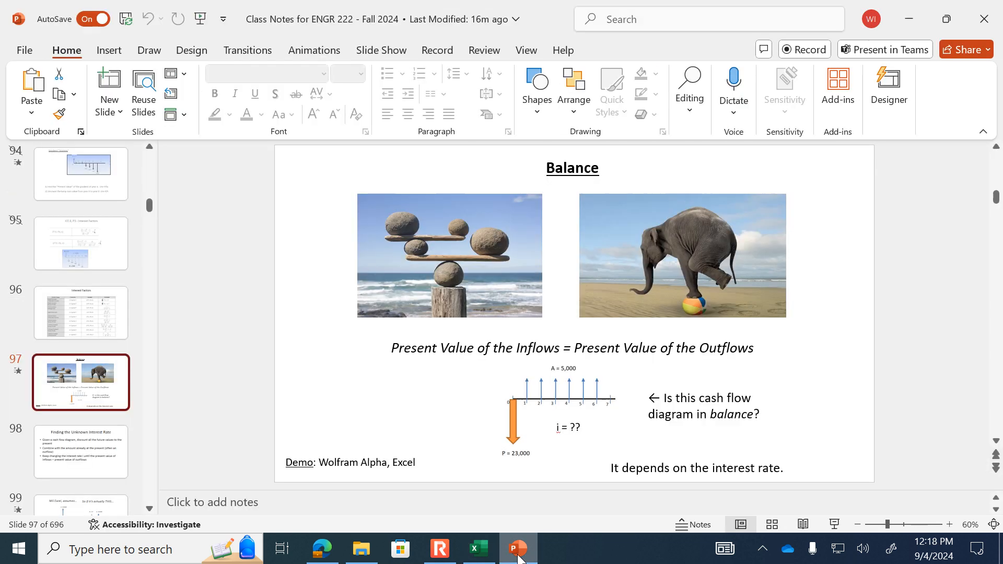
pyautogui.click(835, 525)
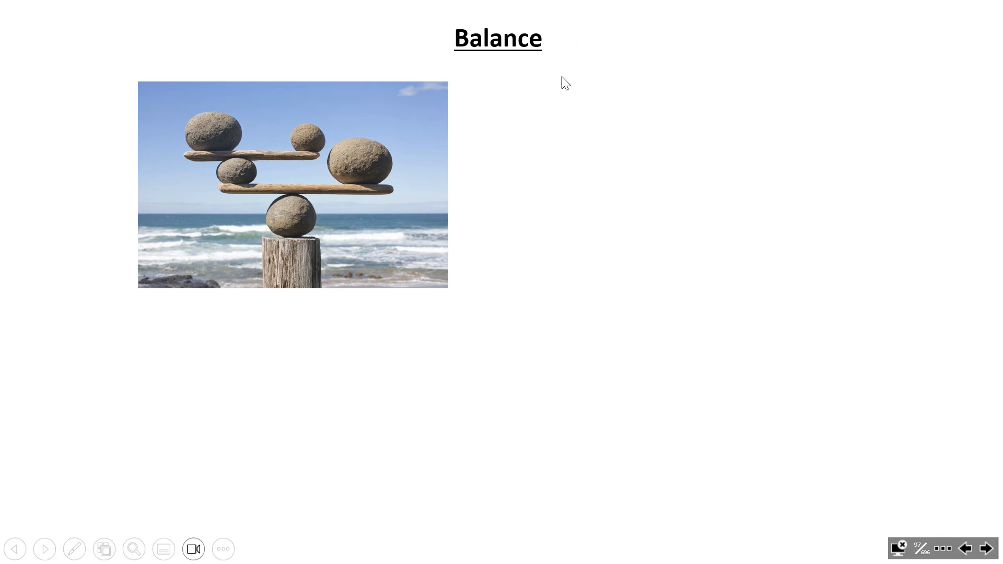
pyautogui.click(459, 191)
pyautogui.click(459, 191)
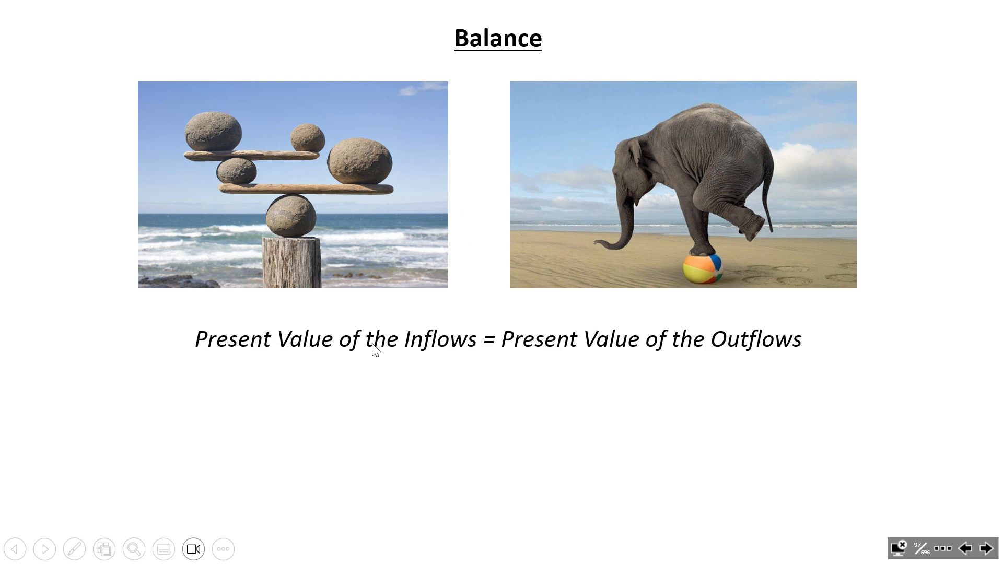
pyautogui.click(454, 358)
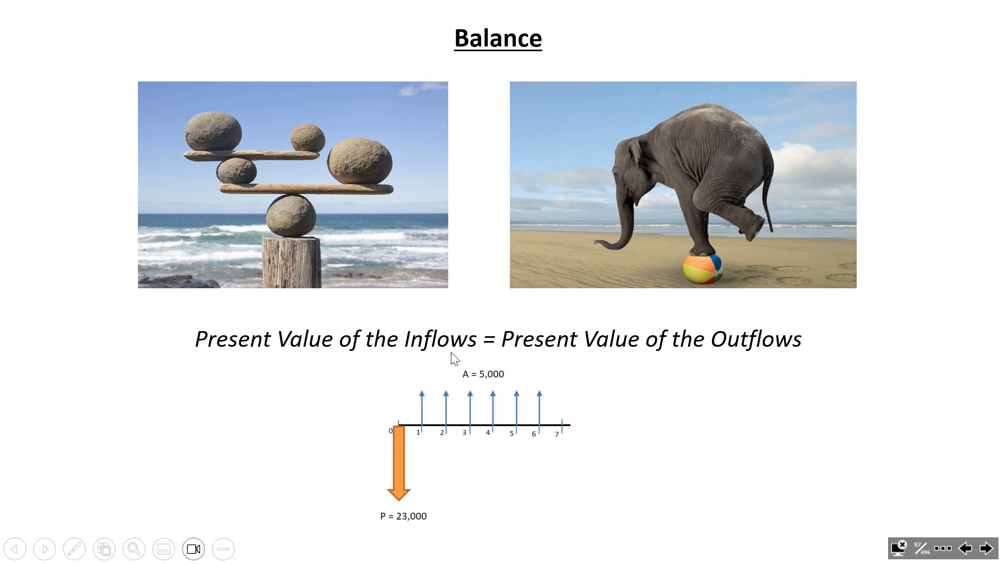
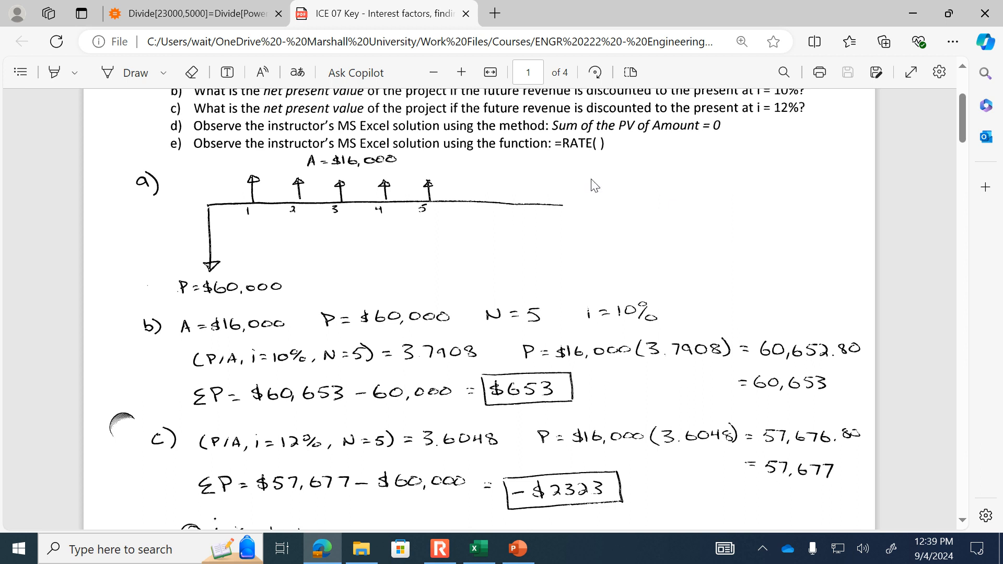
# - Look over parts b and c of the ICE 07 key, switch to Excel and add a new worksheet
pyautogui.click(461, 72)
pyautogui.scroll(-3, 570, 250)
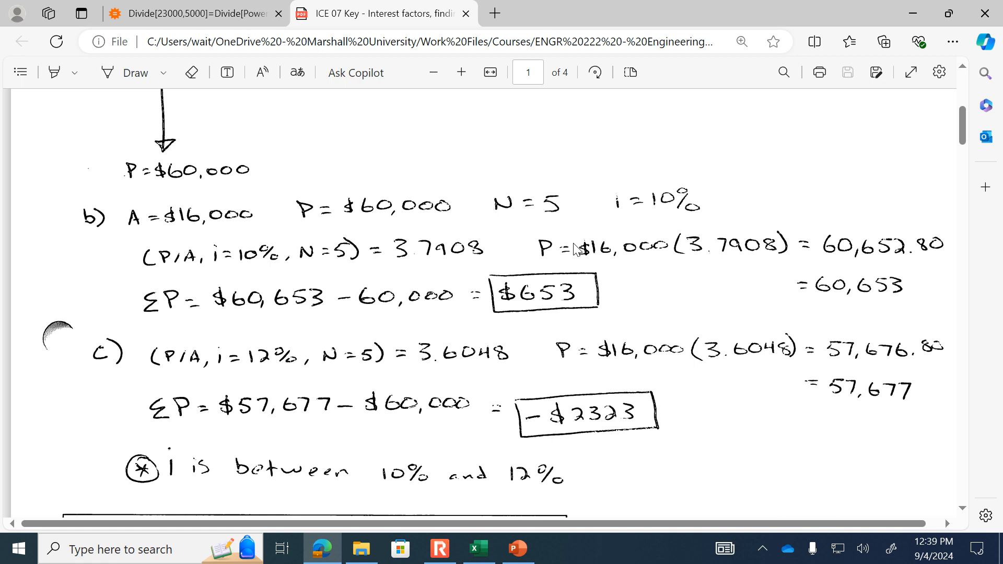
pyautogui.click(480, 549)
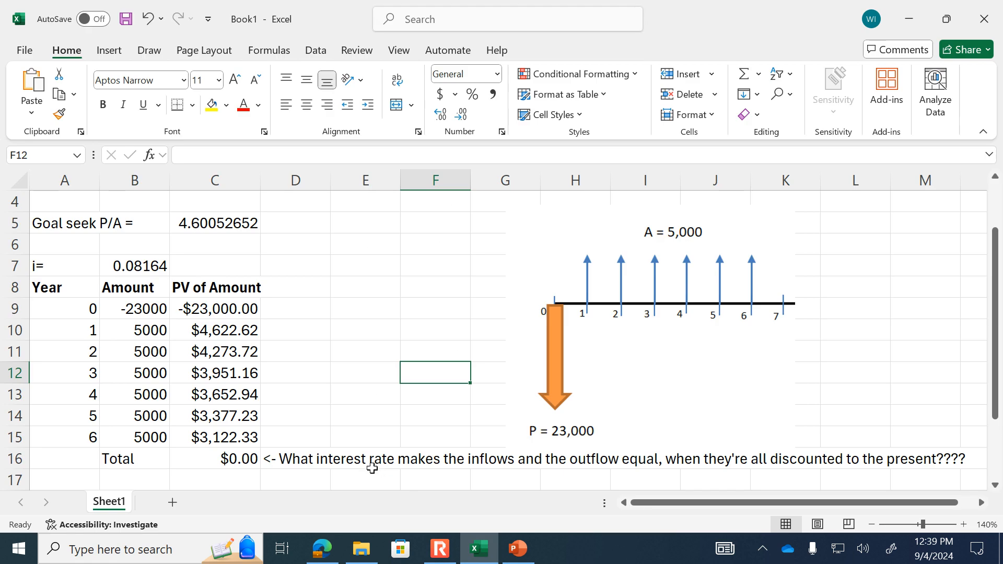
pyautogui.click(173, 502)
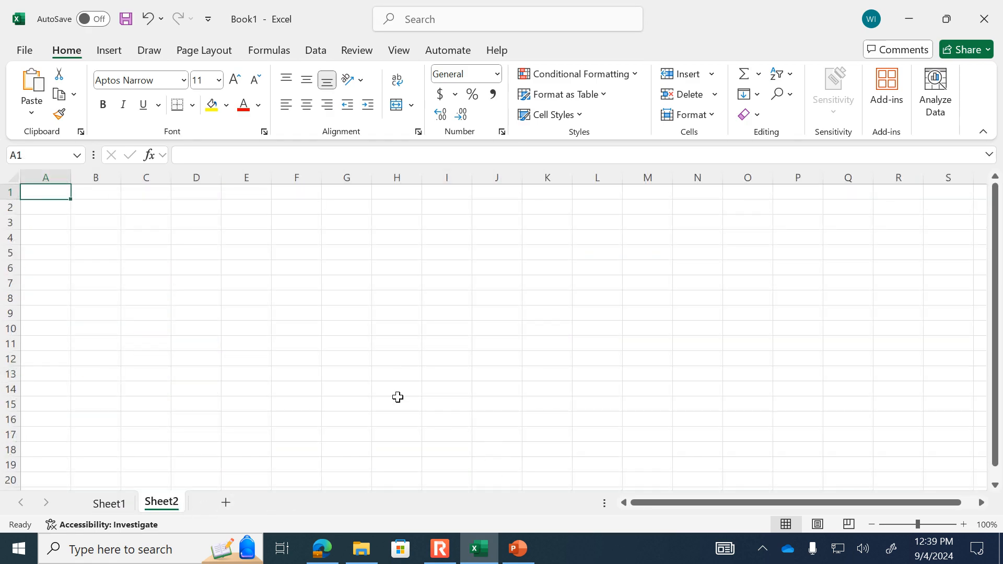
# - Label cell A1 "i=" and enter a guess rate of .01 in B1
pyautogui.press('F2')
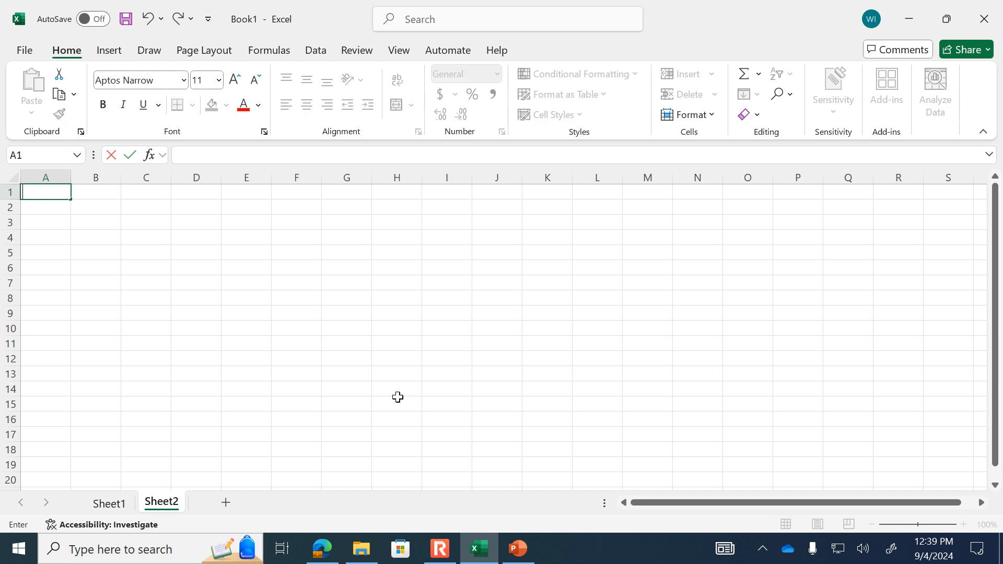
pyautogui.write('i=')
pyautogui.press('Tab')
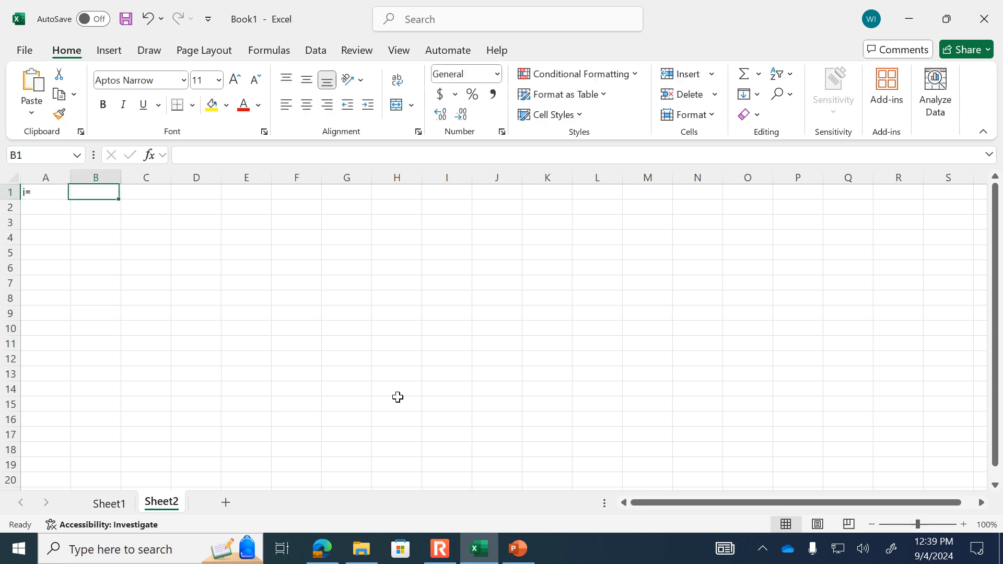
pyautogui.write('.01')
pyautogui.press('Down')
pyautogui.press('Down')
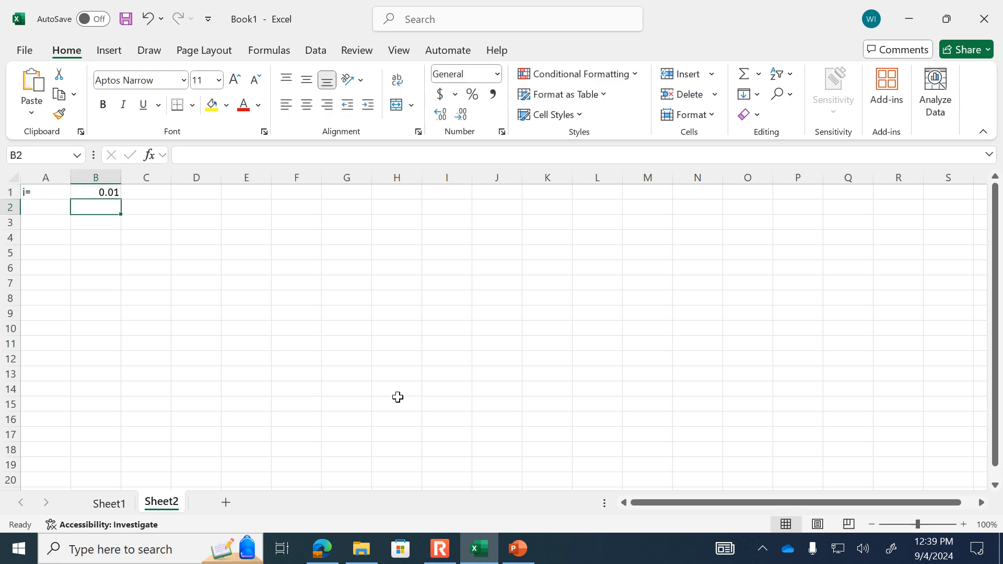
# - Enter the headers Year, Amount and PV of Amount across row 3, starting in column A
pyautogui.press('Left')
pyautogui.write('Year')
pyautogui.press('Tab')
pyautogui.write('Amo')
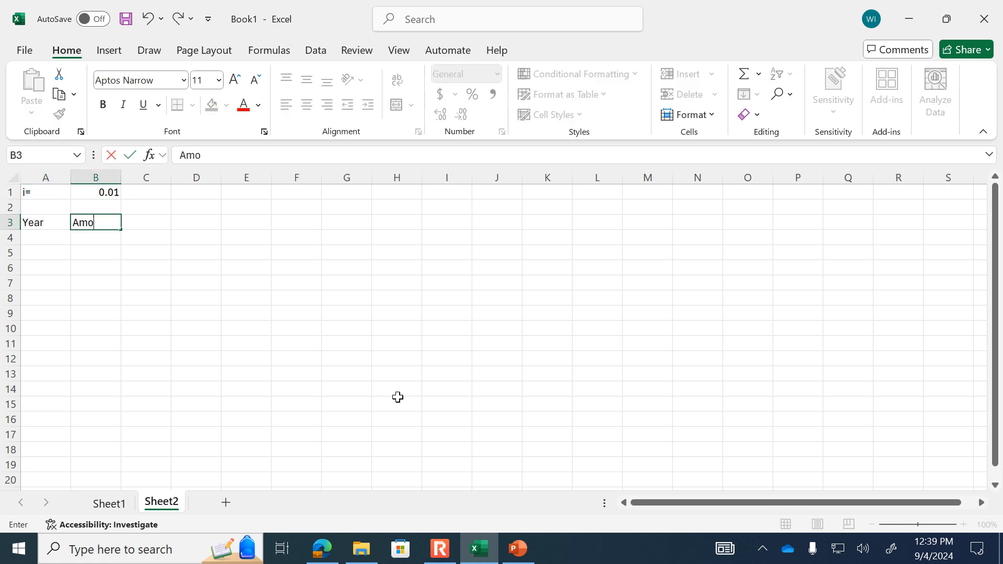
pyautogui.write('unt')
pyautogui.press('Tab')
pyautogui.write('PV of Amount')
pyautogui.press('Return')
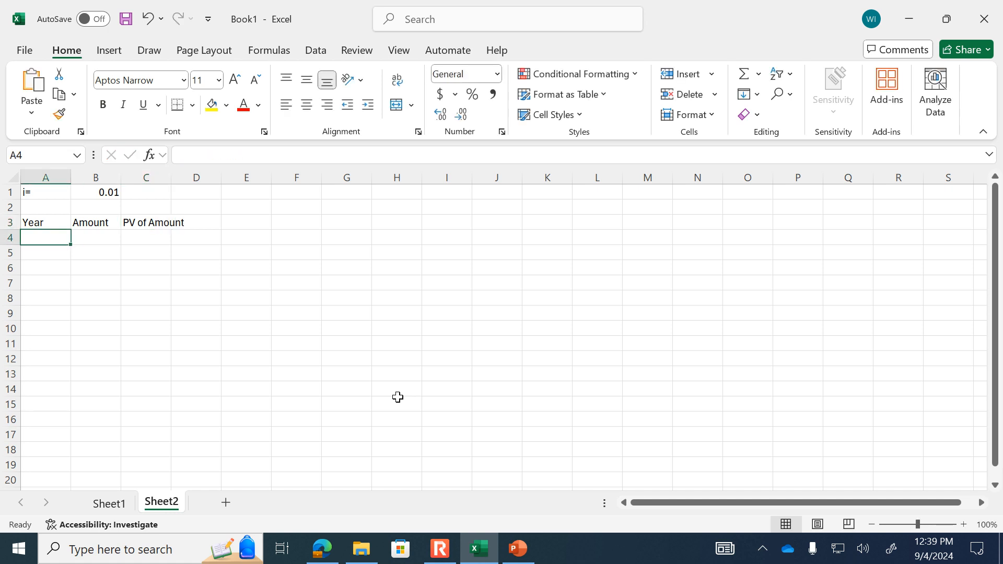
# - Enter the cash flows -60000 and 16000 below the headers and place them in B4:B5 under Amount
pyautogui.write('-6000')
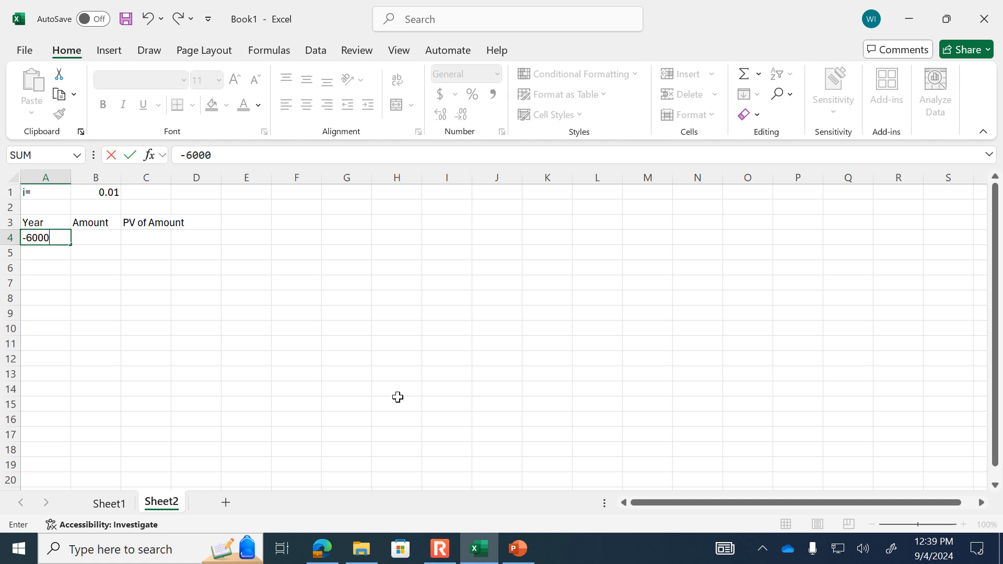
pyautogui.press('Return')
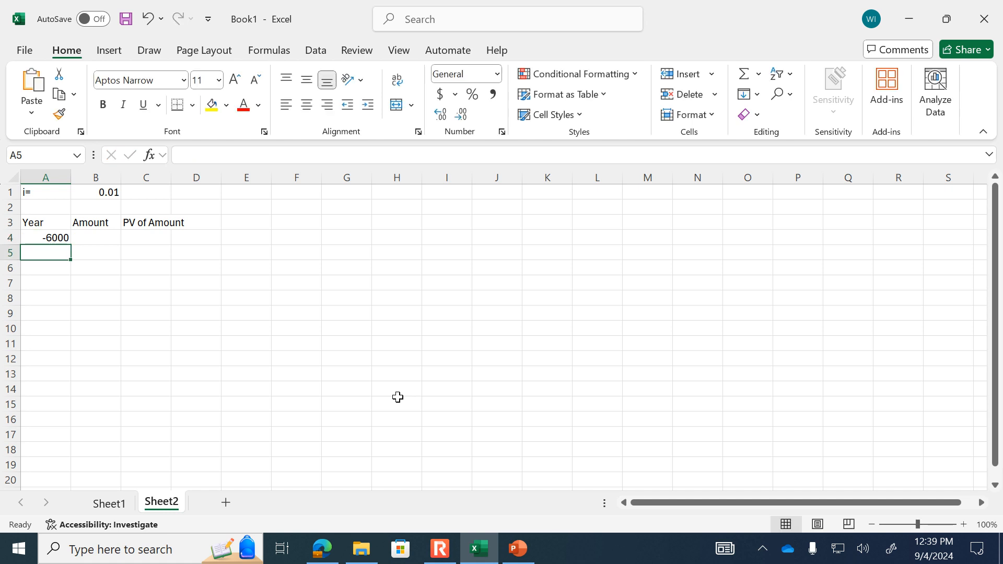
pyautogui.press('Up')
pyautogui.write('-60000')
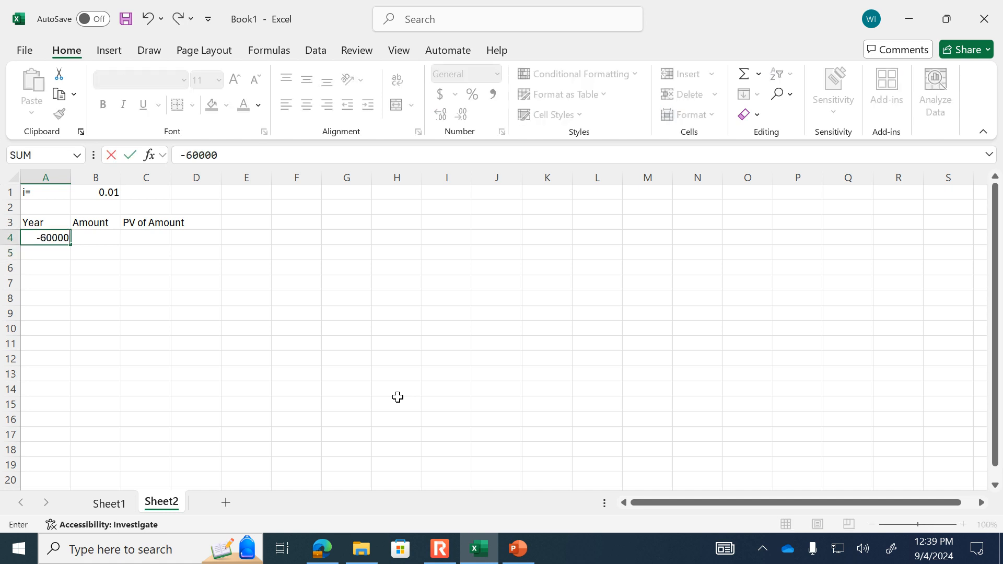
pyautogui.press('Return')
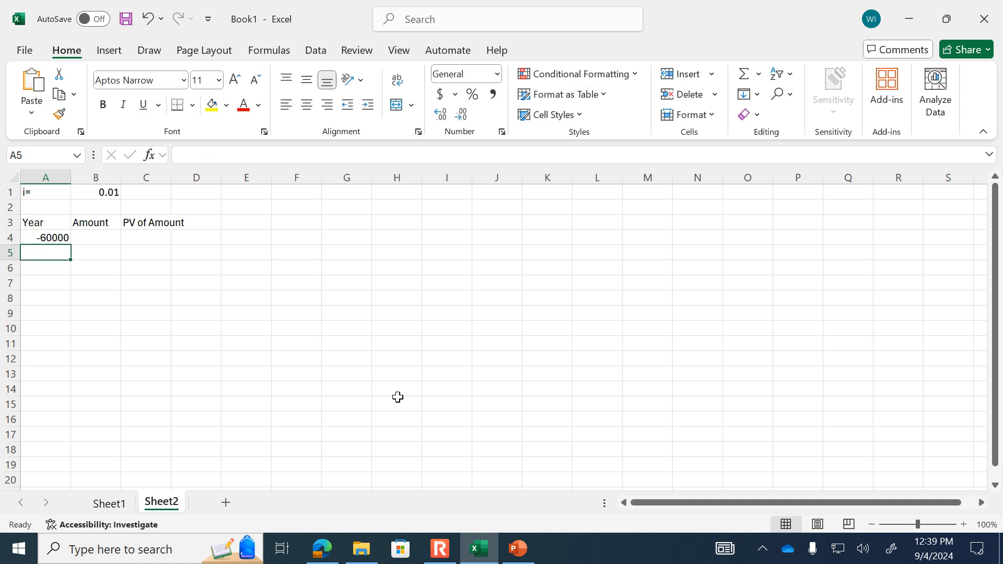
pyautogui.write('1')
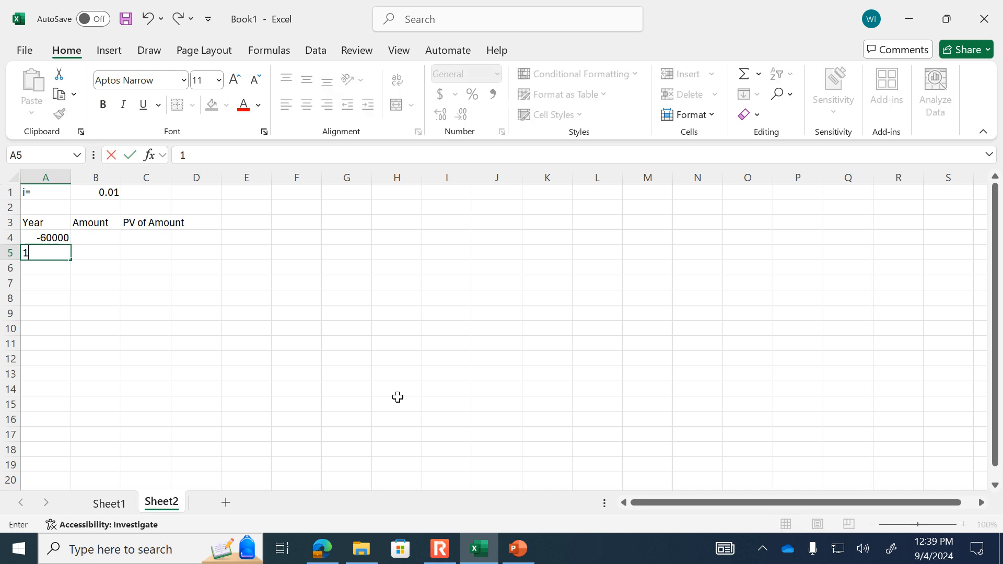
pyautogui.write('6000')
pyautogui.press('Return')
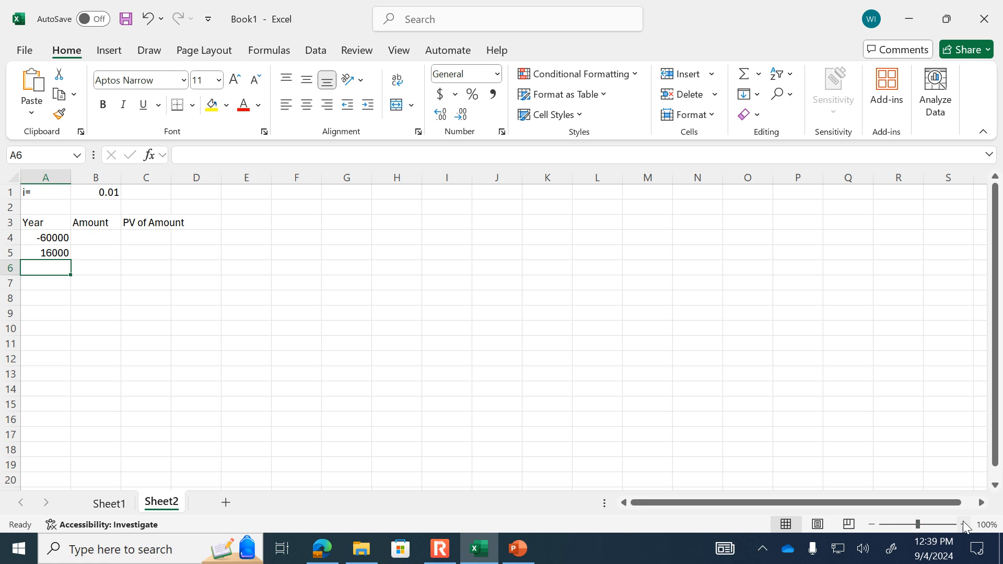
pyautogui.keyDown('ctrl'); pyautogui.scroll(2, 592, 469); pyautogui.keyUp('ctrl')
pyautogui.moveTo(81, 256); pyautogui.dragTo(149, 293)
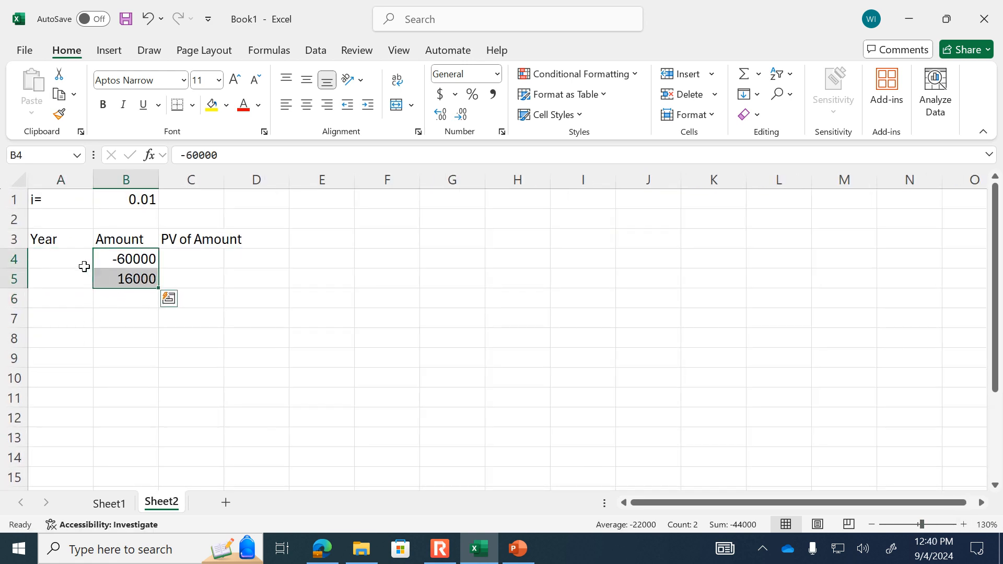
# - Enter years 0 and 1 in A4:A5 and fill the series down to year 5 in A9
pyautogui.click(83, 266)
pyautogui.write('0')
pyautogui.press('Return')
pyautogui.write('1')
pyautogui.press('Return')
pyautogui.moveTo(63, 258); pyautogui.dragTo(87, 358)
# - Fill the 16000 amount from B5 down to B9 and autofit column C to its header
pyautogui.click(140, 300)
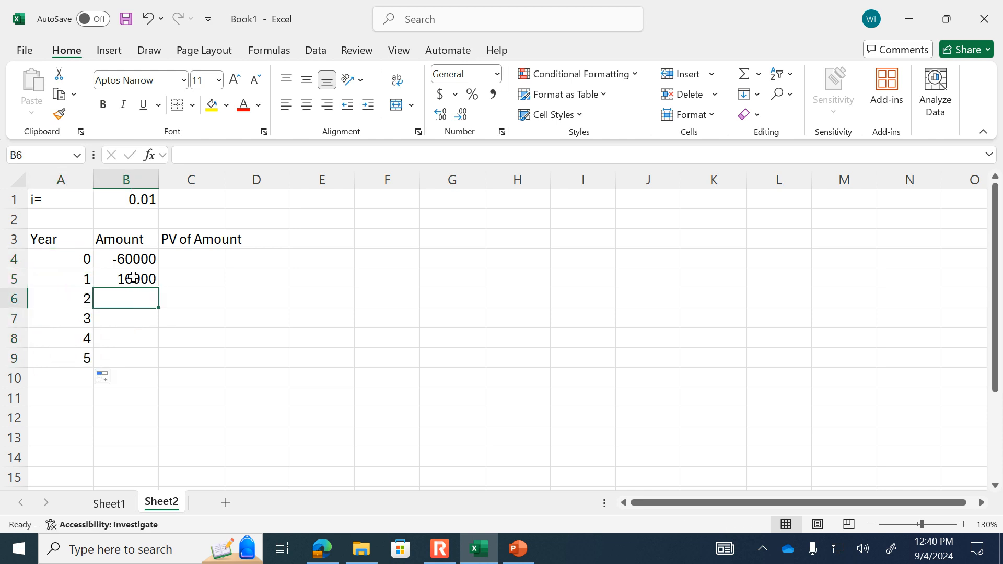
pyautogui.click(141, 278)
pyautogui.moveTo(160, 289); pyautogui.dragTo(149, 366)
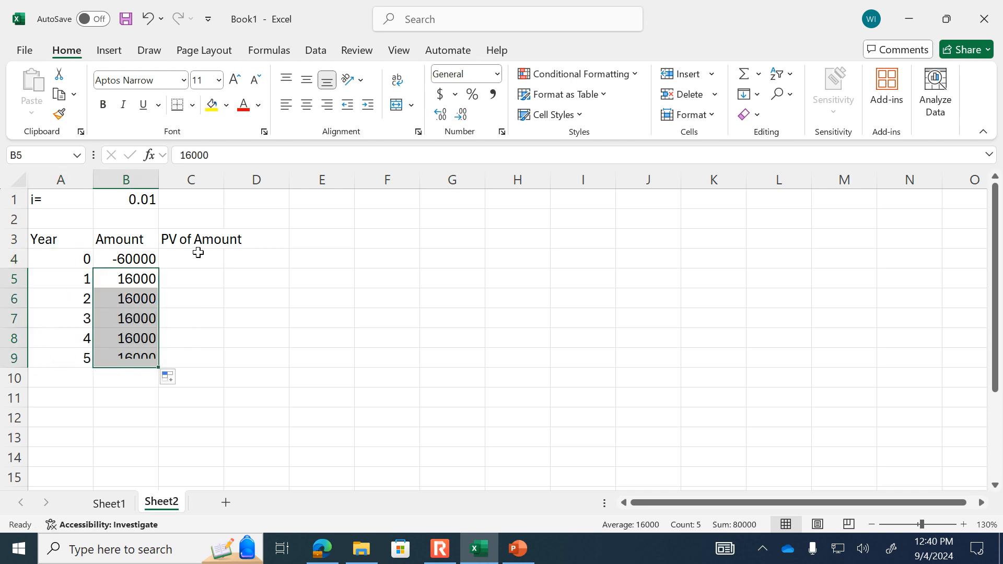
pyautogui.click(221, 178)
pyautogui.moveTo(223, 178); pyautogui.dragTo(224, 179)
pyautogui.doubleClick(224, 178)
# - Enter the formula =PV($B$1,A4,,-B4) in cell C4 with an absolute reference to the interest rate
pyautogui.click(201, 260)
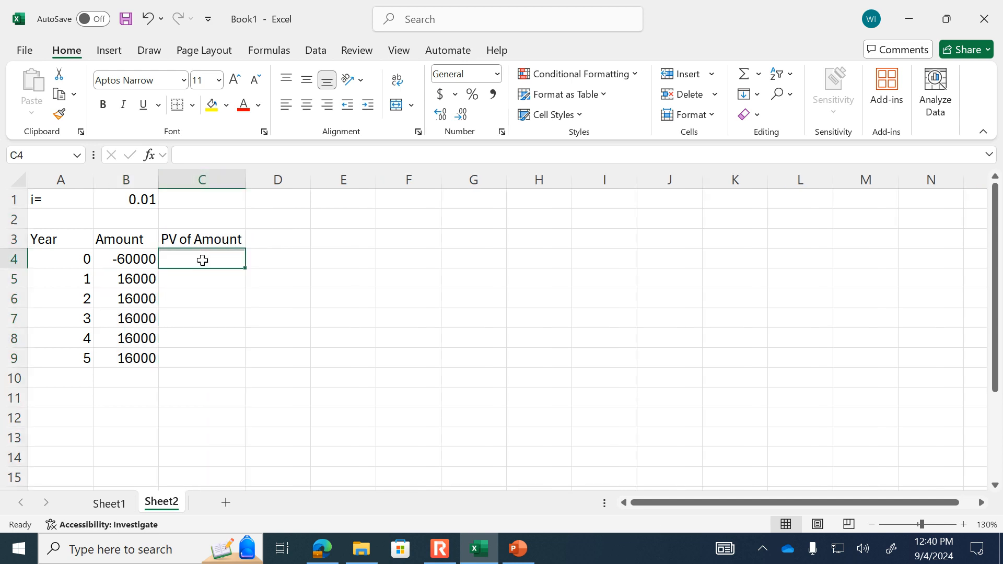
pyautogui.write('=')
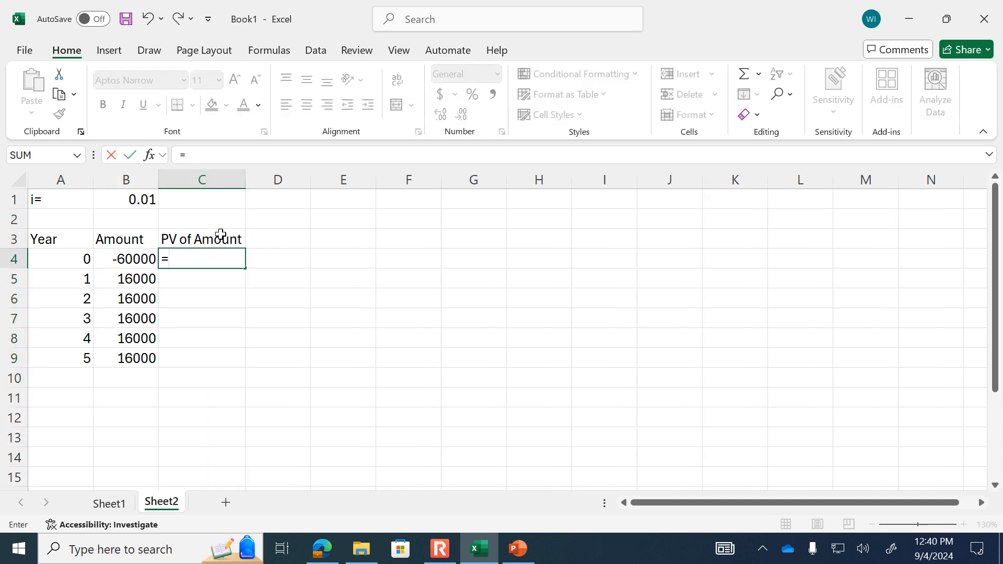
pyautogui.write('pv(')
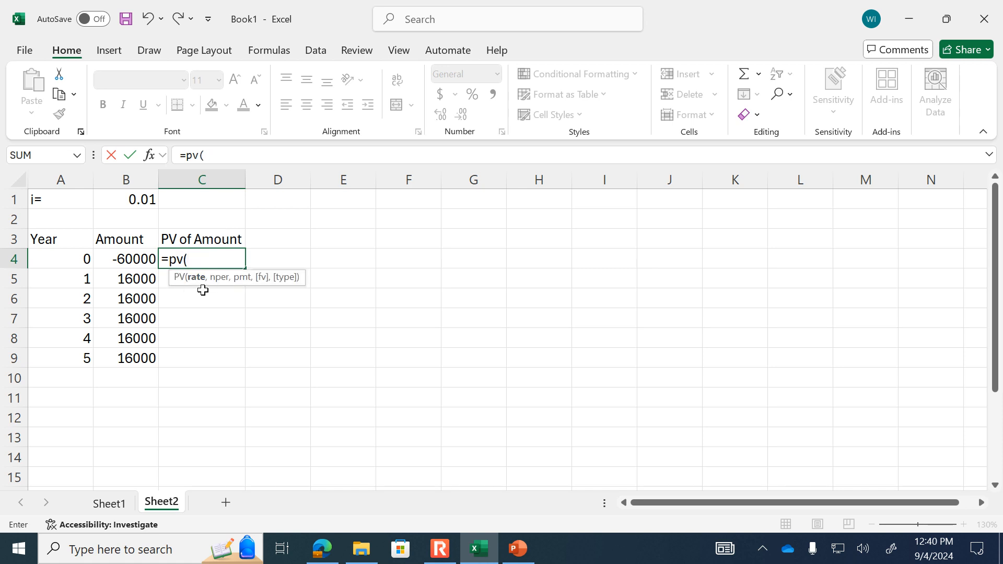
pyautogui.click(133, 203)
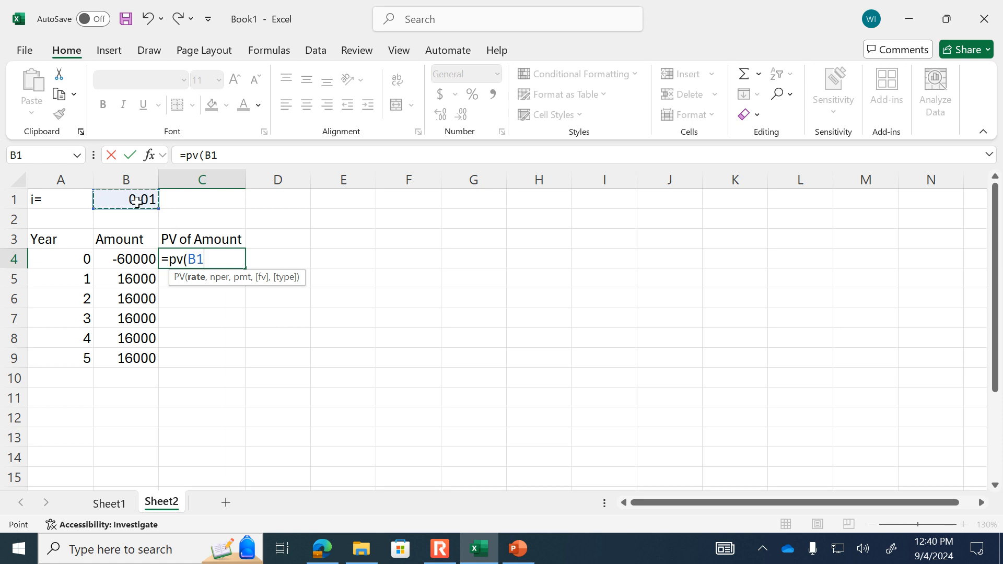
pyautogui.press('F4')
pyautogui.write(',')
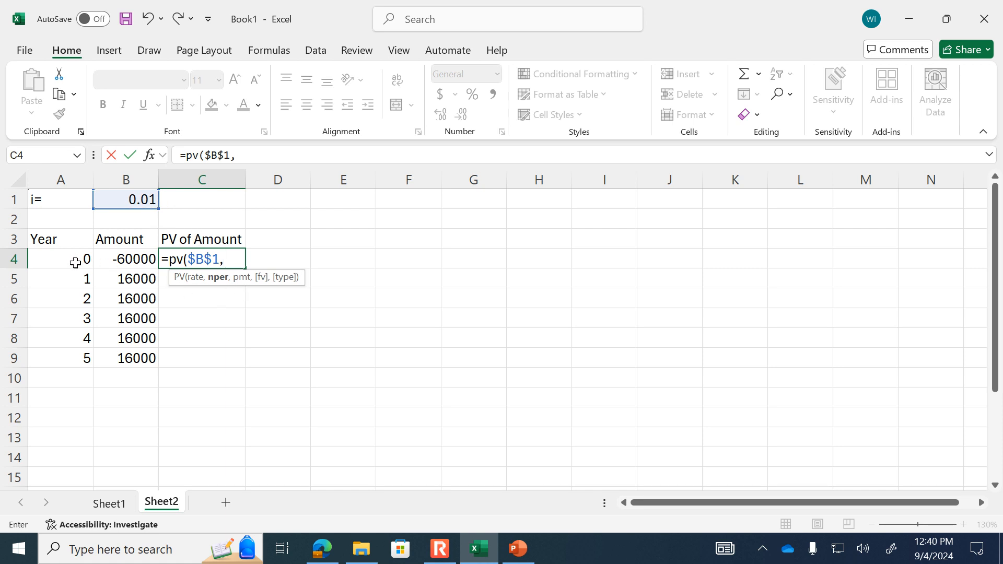
pyautogui.click(54, 258)
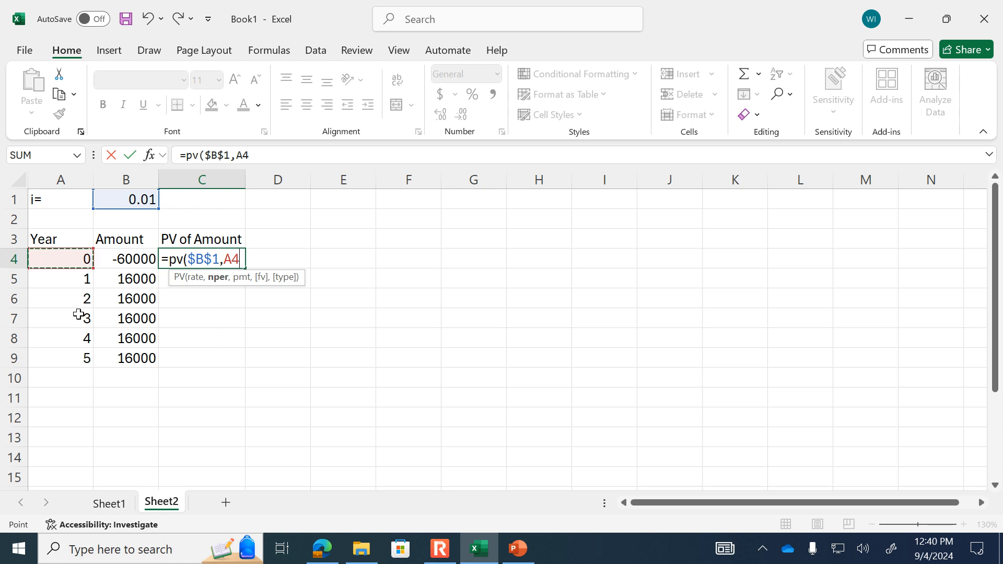
pyautogui.write(',')
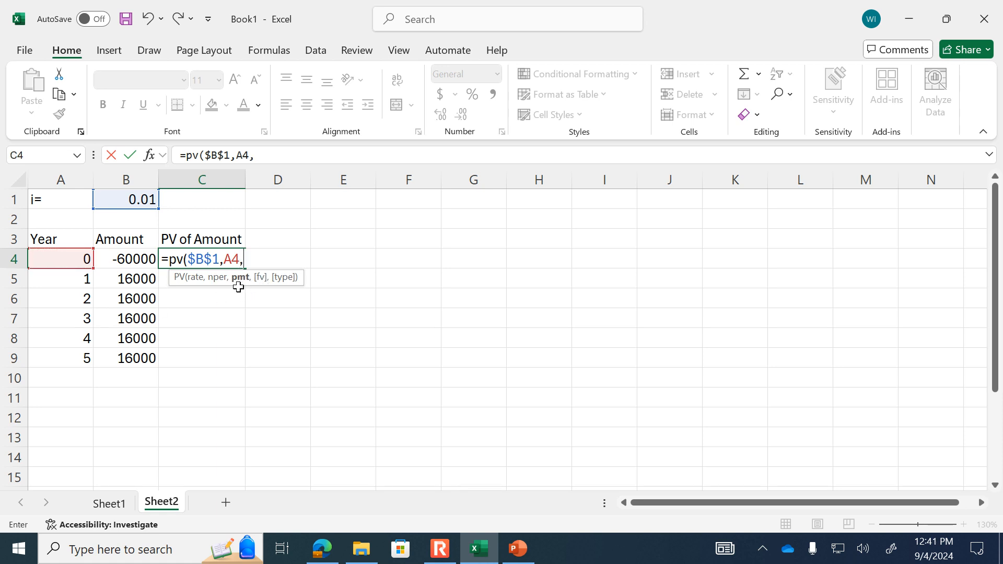
pyautogui.write(',-')
pyautogui.click(139, 261)
pyautogui.write(')')
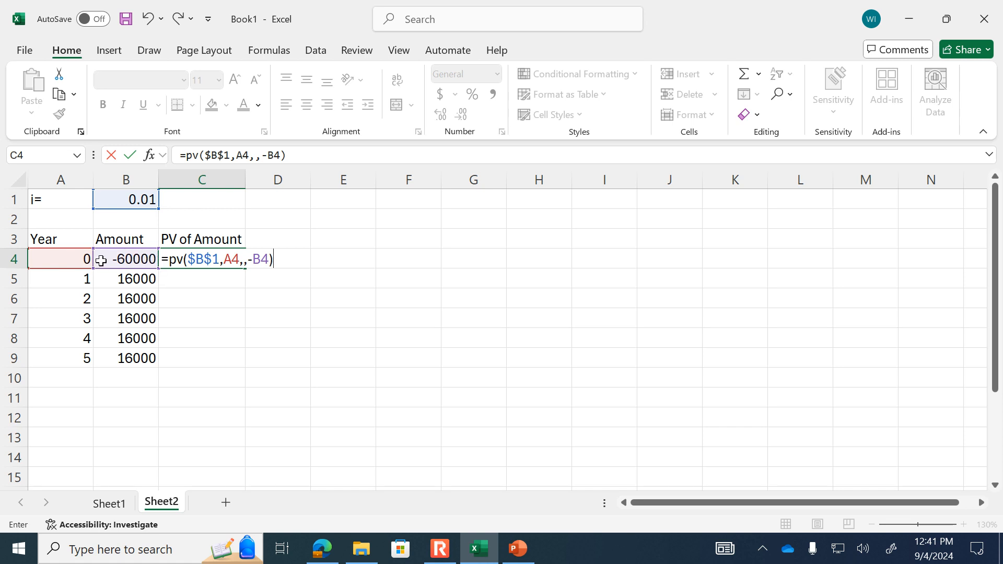
pyautogui.press('Return')
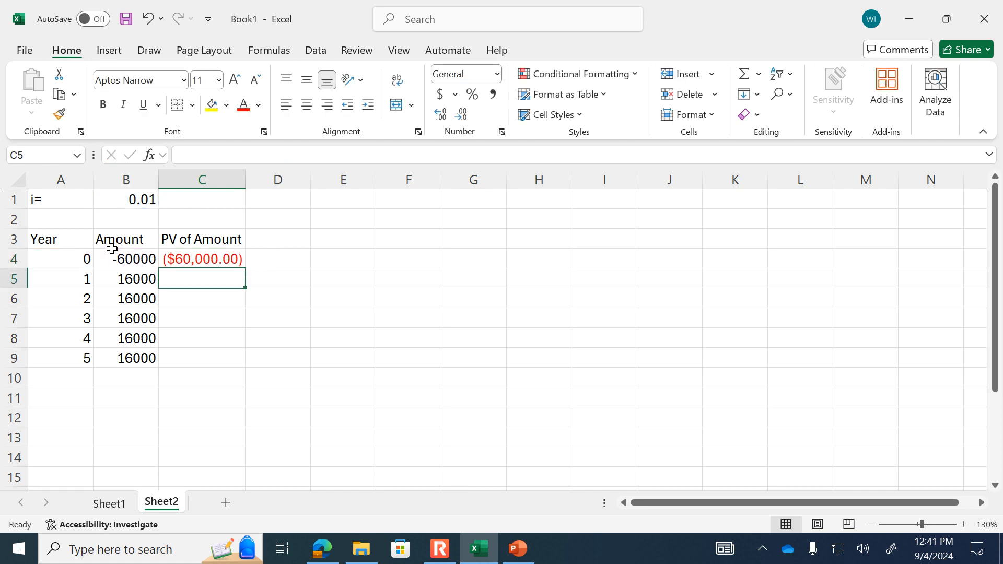
# - Format cell C4 as Currency and fill its present value formula down to C9
pyautogui.press('Up')
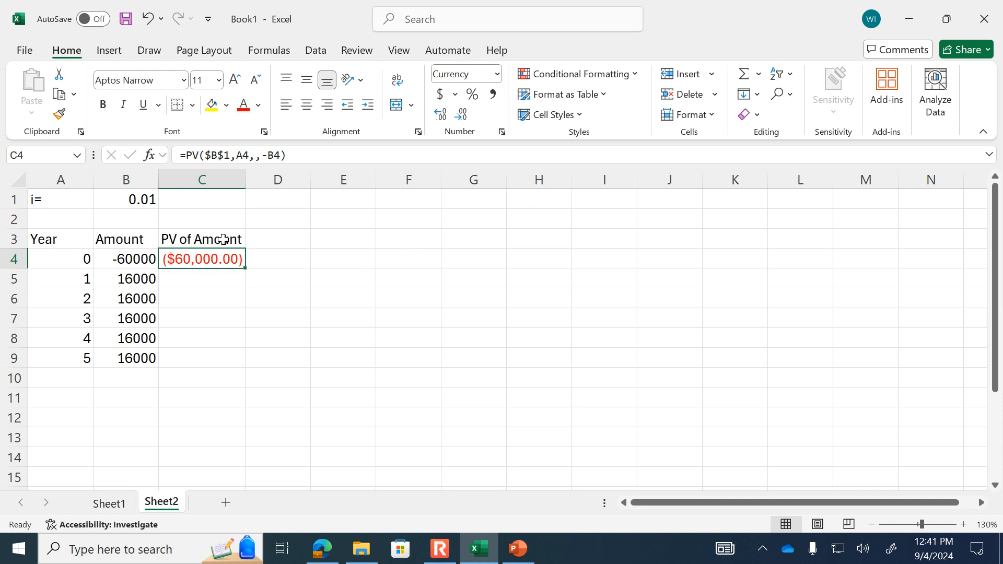
pyautogui.click(498, 74)
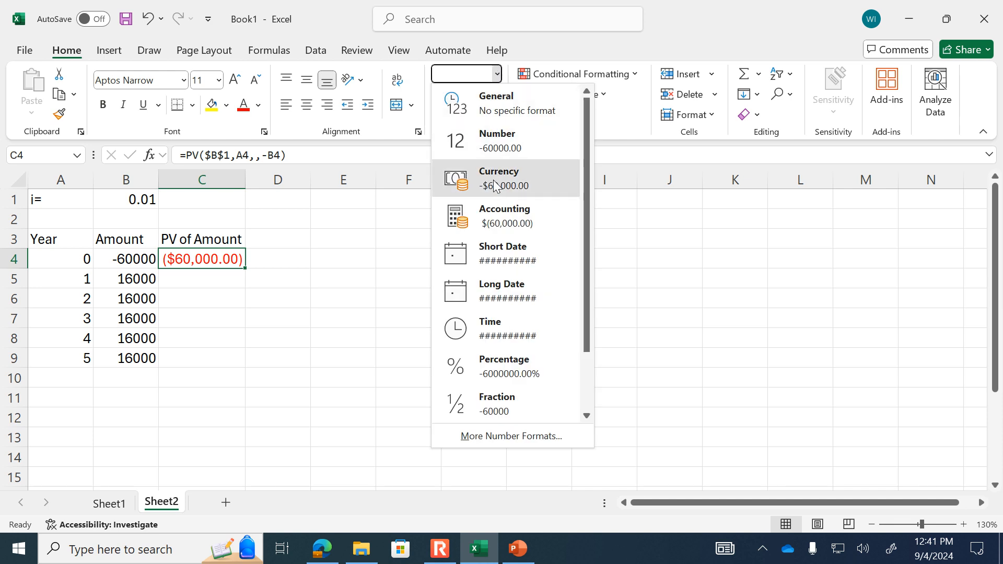
pyautogui.click(496, 184)
pyautogui.click(251, 292)
pyautogui.click(226, 262)
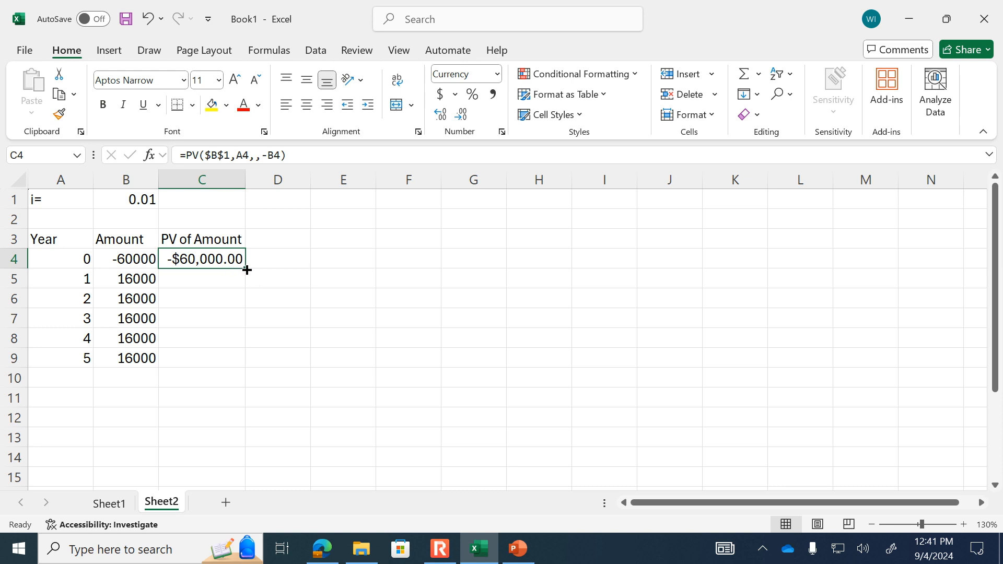
pyautogui.moveTo(246, 269); pyautogui.dragTo(236, 366)
# - Label cell B11 "Total:" and sum the present values C4:C9 in cell C11
pyautogui.click(138, 397)
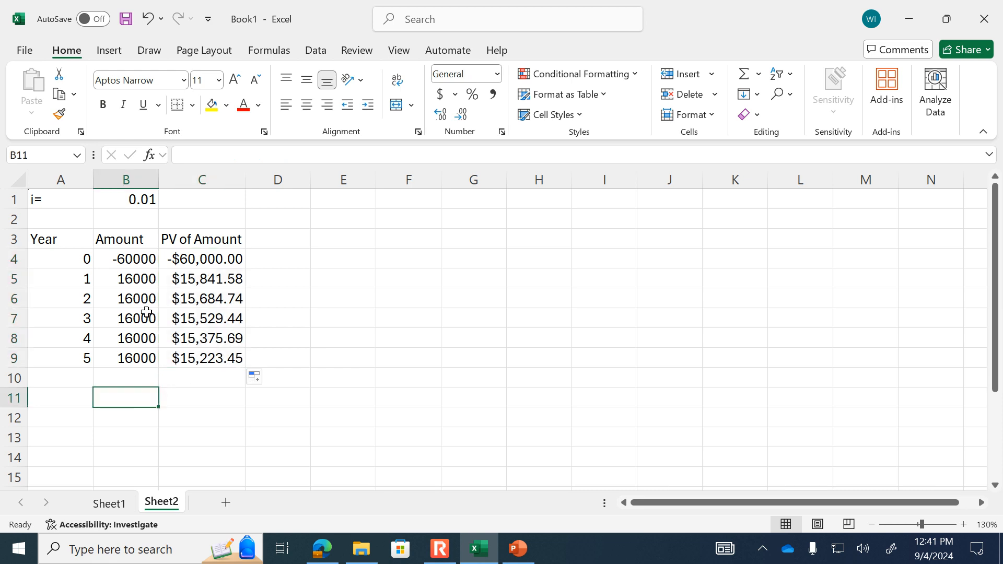
pyautogui.write('Total:')
pyautogui.press('Tab')
pyautogui.write('=s')
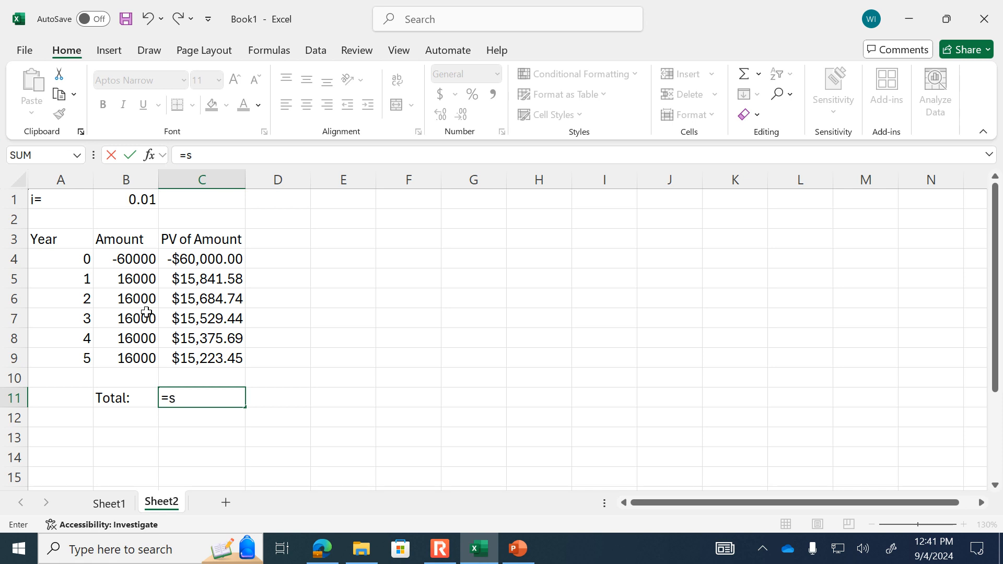
pyautogui.write('um(')
pyautogui.press('Up')
pyautogui.press('Up')
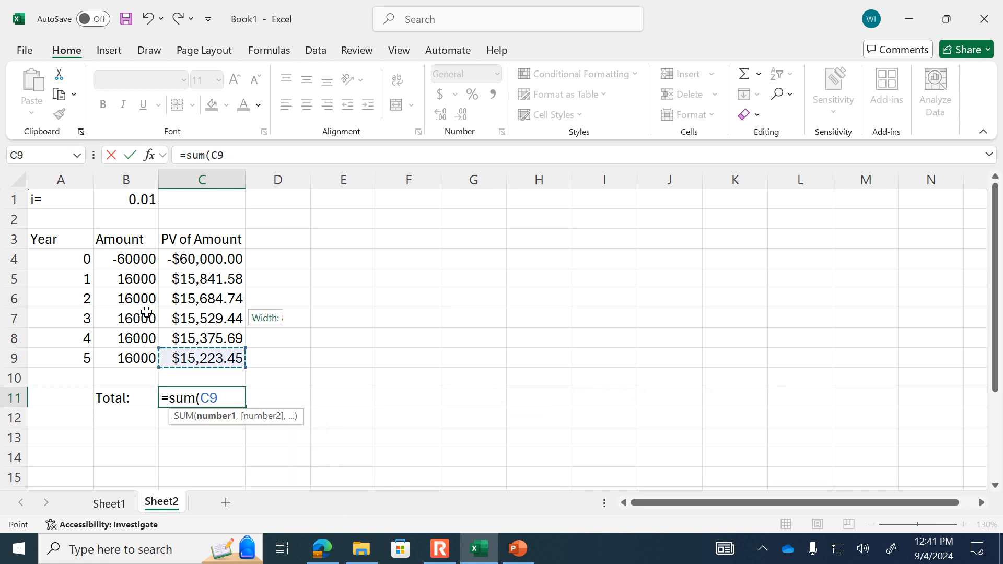
pyautogui.hotkey('shift', 'Up')
pyautogui.hotkey('shift', 'Up')
pyautogui.hotkey('shift', 'Up')
pyautogui.hotkey('shift', 'Up')
pyautogui.hotkey('shift', 'Up')
pyautogui.press('Return')
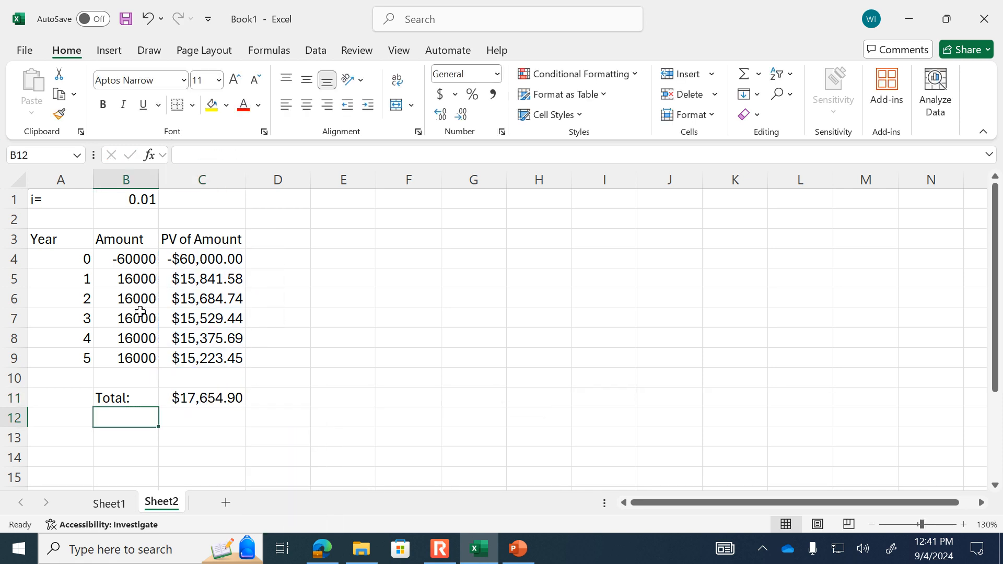
# - Try interest rates of 0.1 and 0.12 in cell B1 to compare the resulting present value totals
pyautogui.click(142, 197)
pyautogui.write('.0')
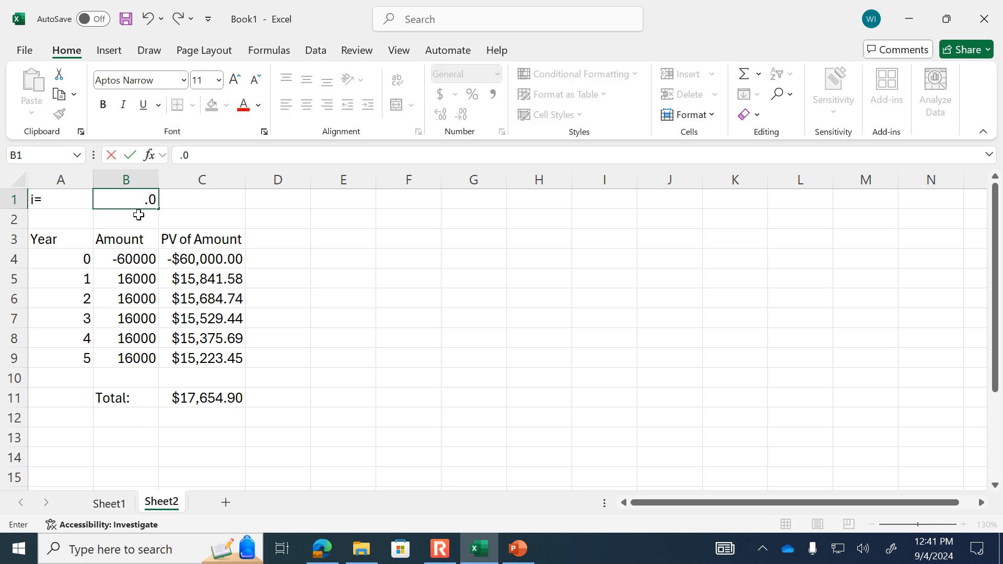
pyautogui.press('BackSpace')
pyautogui.write('1')
pyautogui.press('Return')
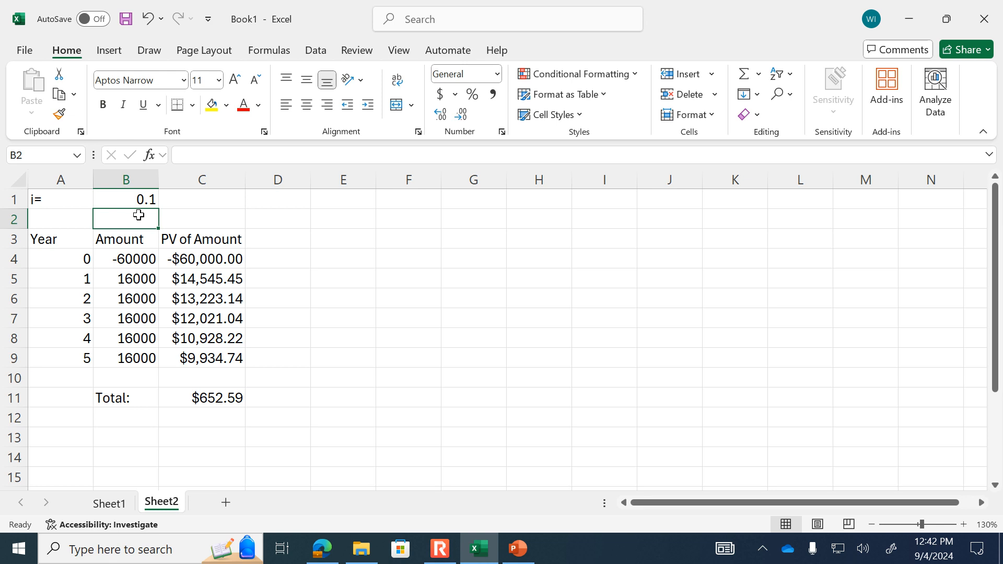
pyautogui.click(138, 200)
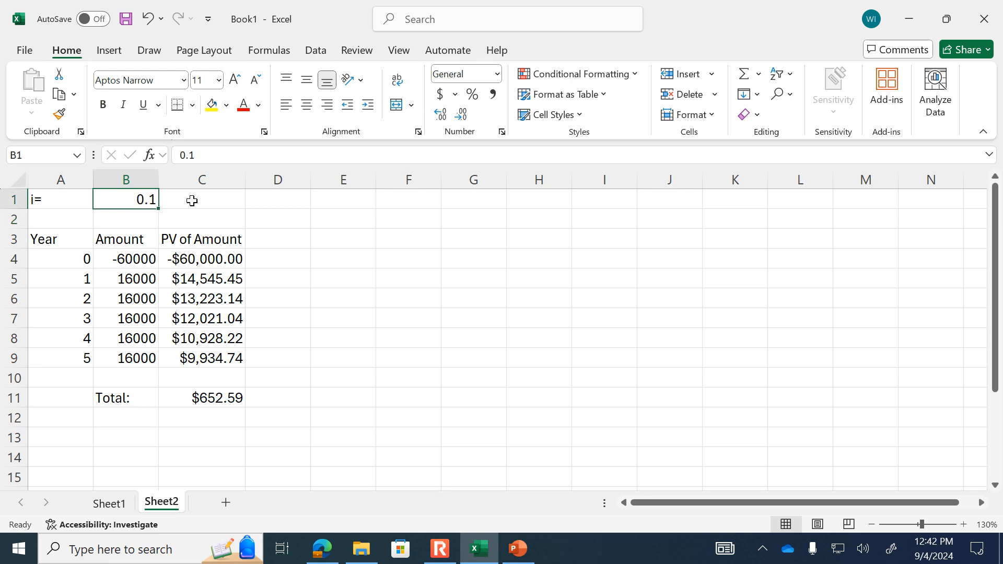
pyautogui.write('.12')
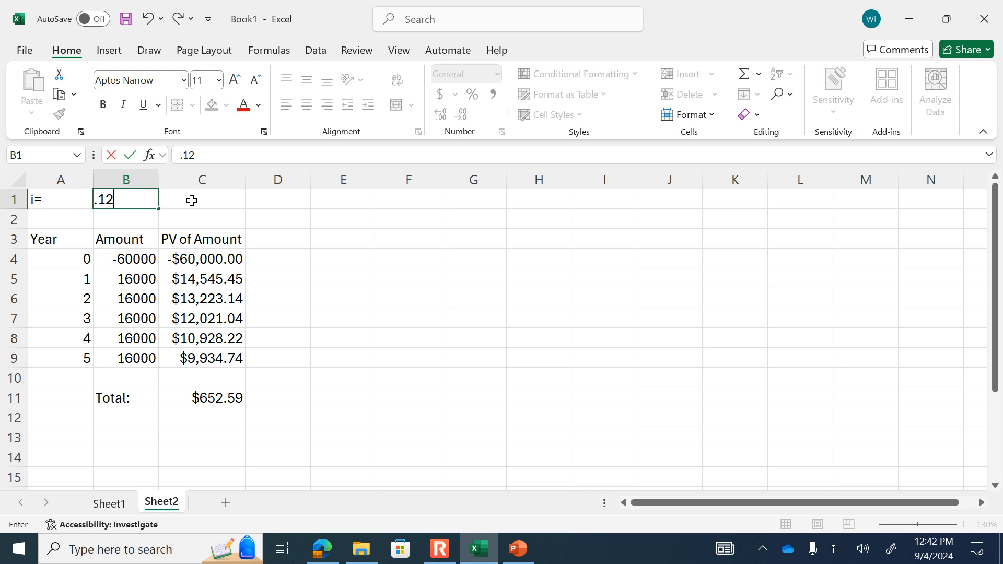
pyautogui.press('Return')
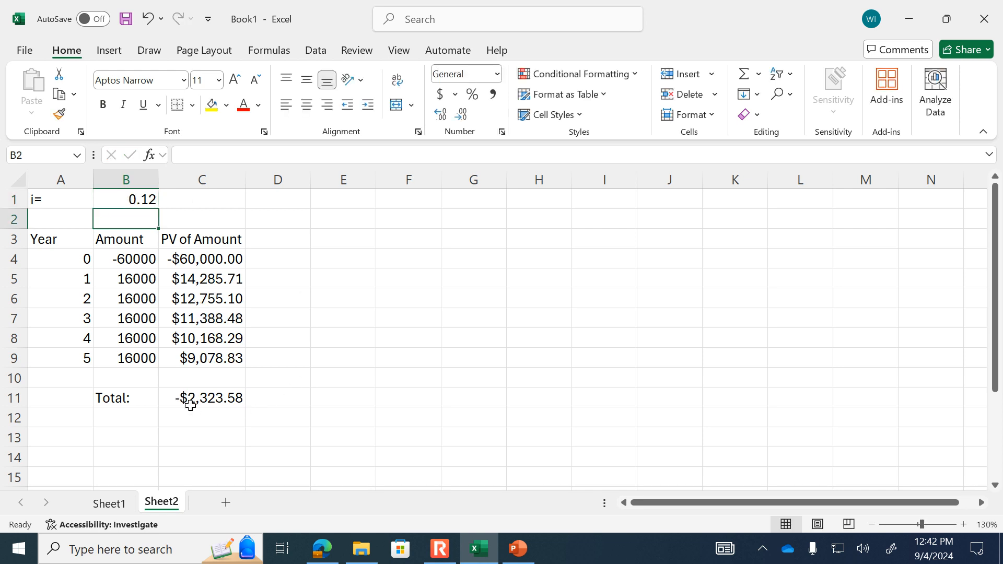
# - Enter in cell E8 the note "The I that bring balance between the PV of inflows and the PV of outflows is...."
pyautogui.click(349, 345)
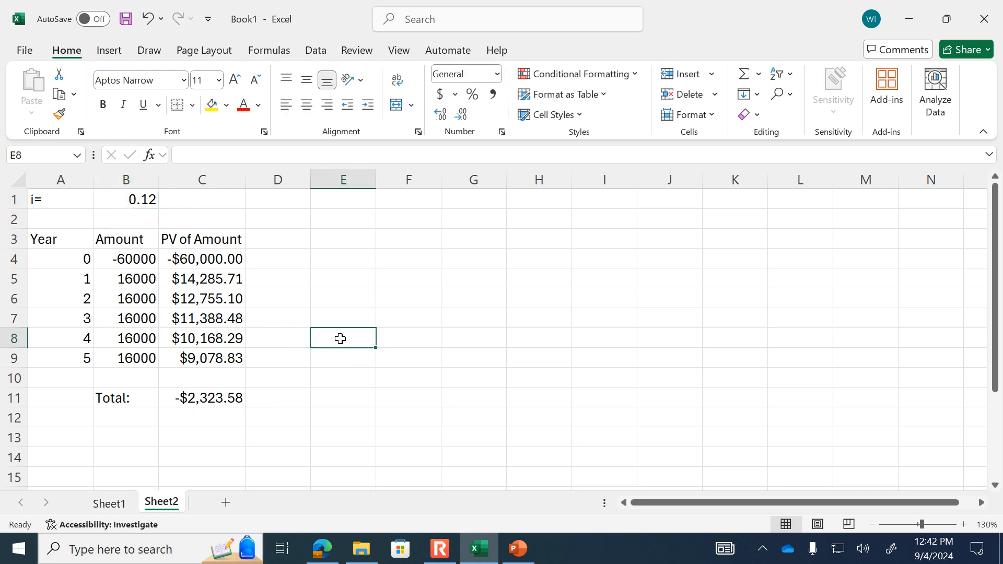
pyautogui.write('The I that bring b')
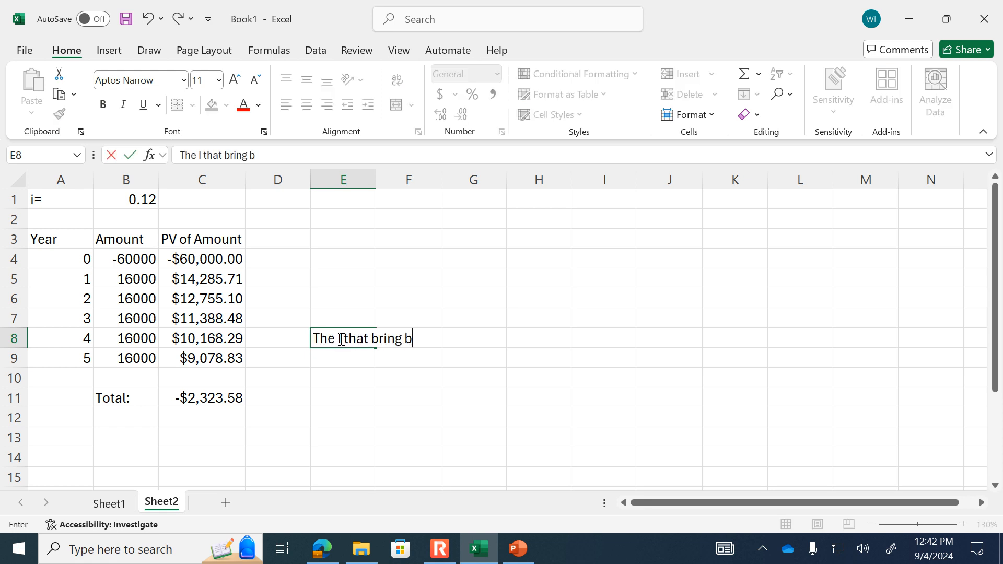
pyautogui.write('alance between t')
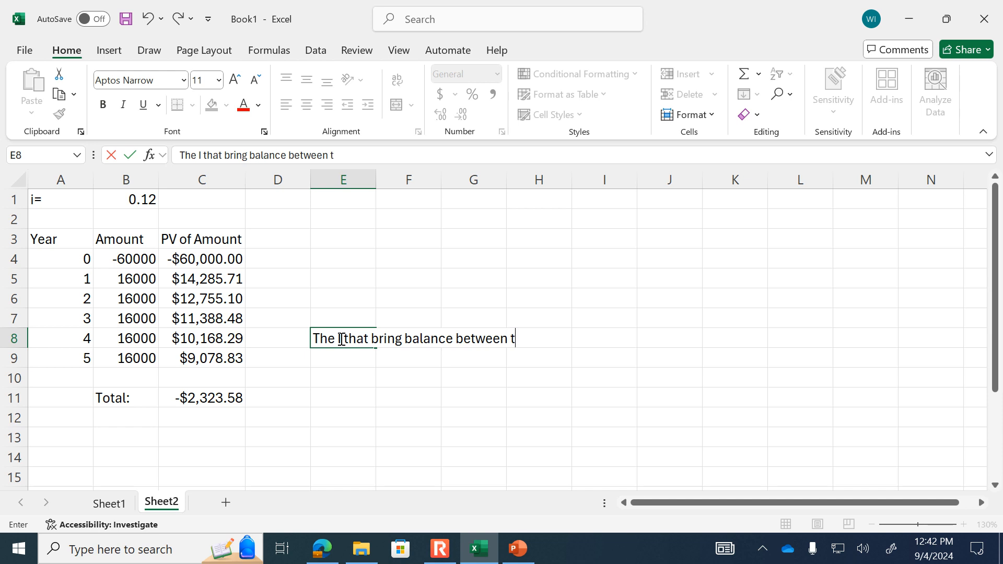
pyautogui.write('he PV of inflows and the P')
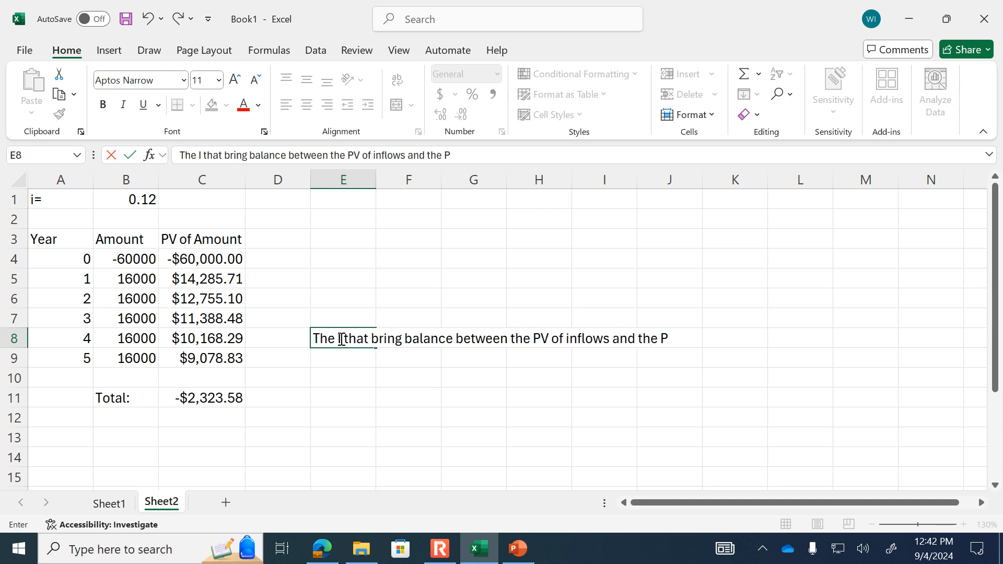
pyautogui.write('V of outflo')
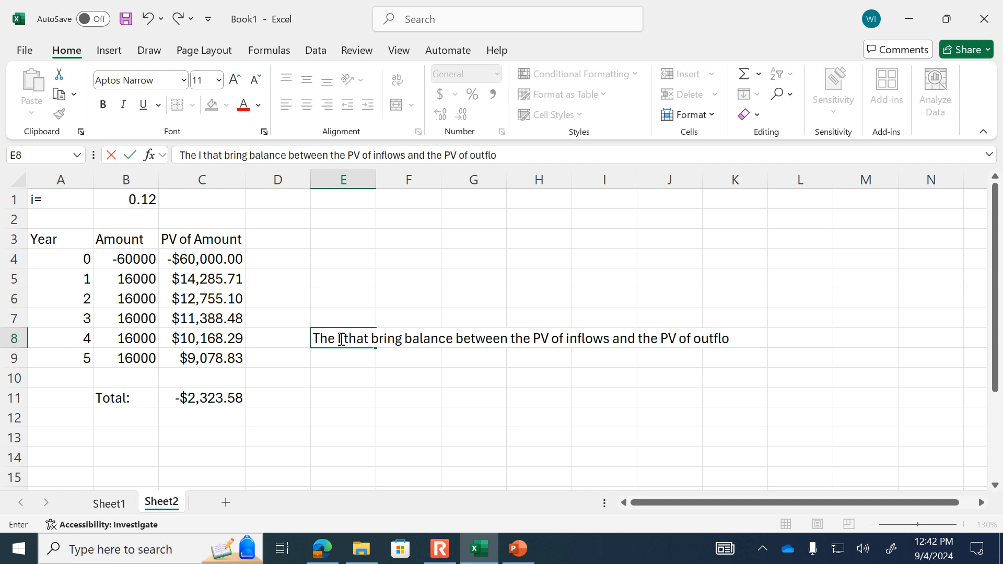
pyautogui.write('ws is....')
pyautogui.press('Return')
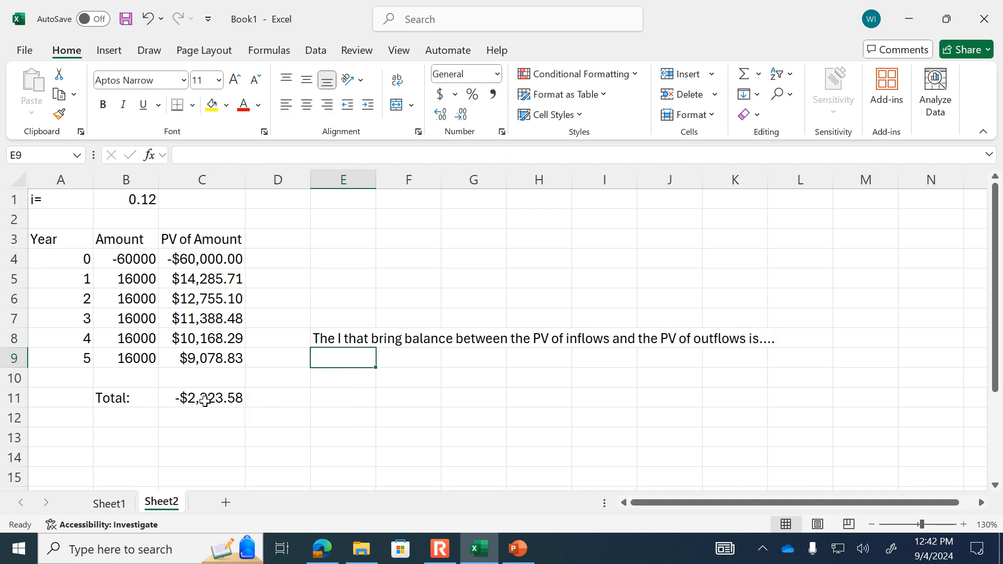
# - Annotate the present value total with "<- Goal: 0" in cell D11
pyautogui.click(293, 394)
pyautogui.write(',')
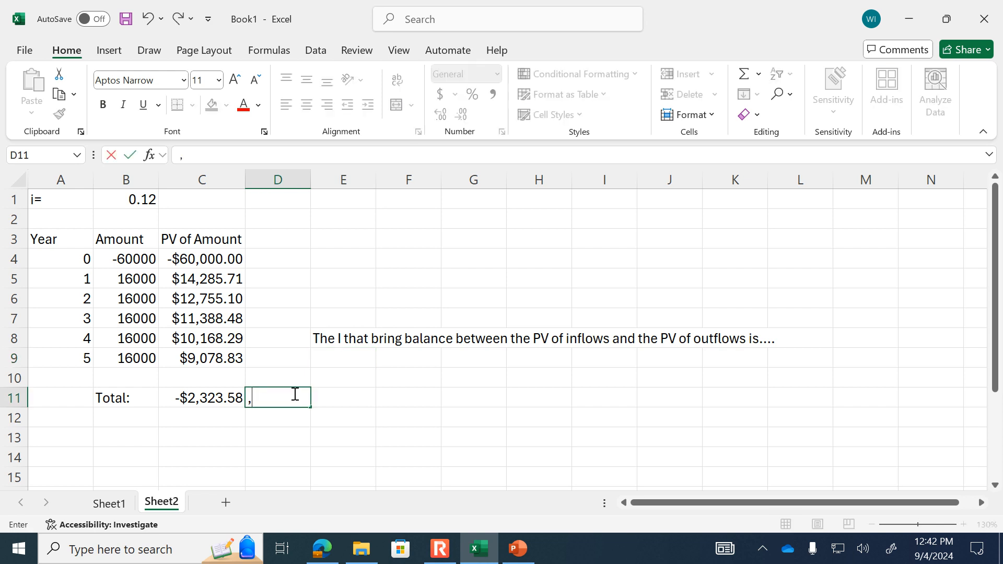
pyautogui.write('- Goal: 0')
pyautogui.press('Return')
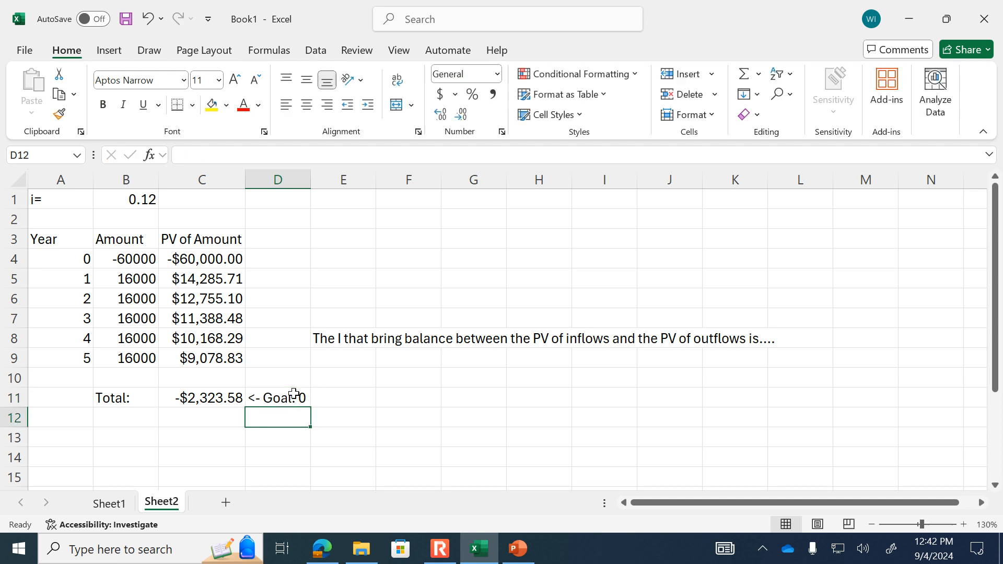
# - Annotate the interest rate with "<- Change i" in cell C1
pyautogui.click(226, 199)
pyautogui.write(',')
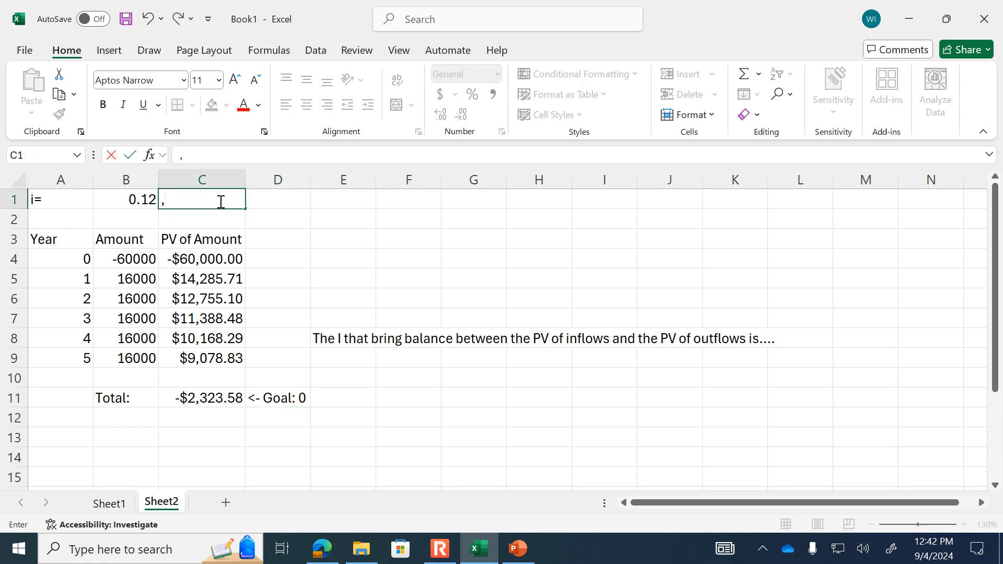
pyautogui.write('<0')
pyautogui.press('BackSpace')
pyautogui.write('- Change i')
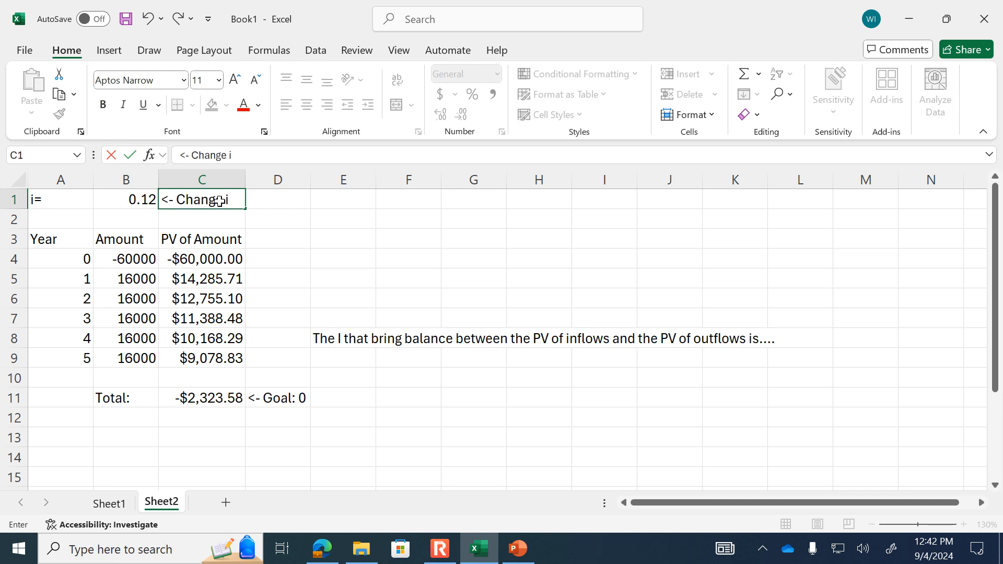
pyautogui.press('Return')
# - Run Goal Seek to bring the total in C11 to 0 by changing B1, accept the solution and inspect B1's full value
pyautogui.click(228, 397)
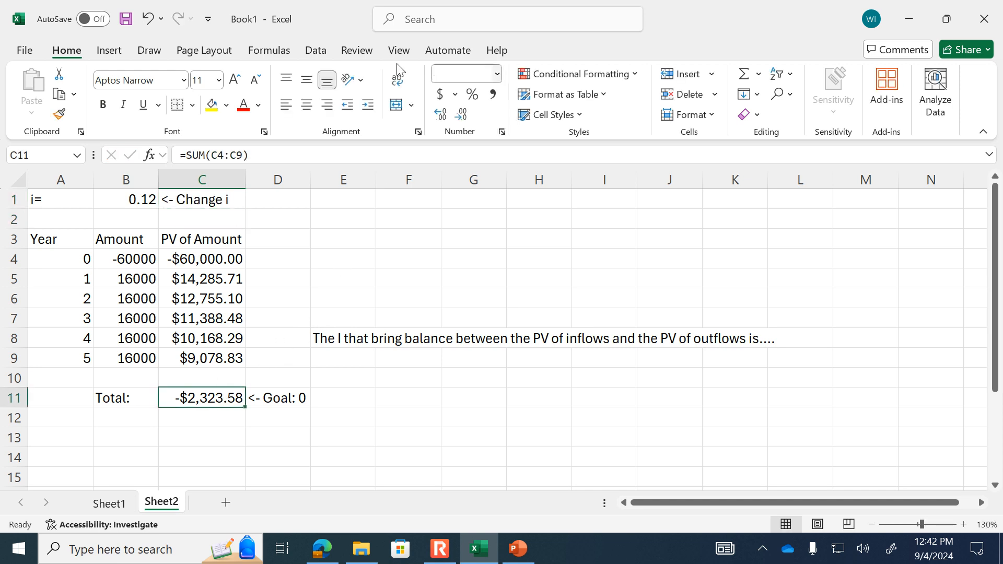
pyautogui.click(316, 50)
pyautogui.click(753, 102)
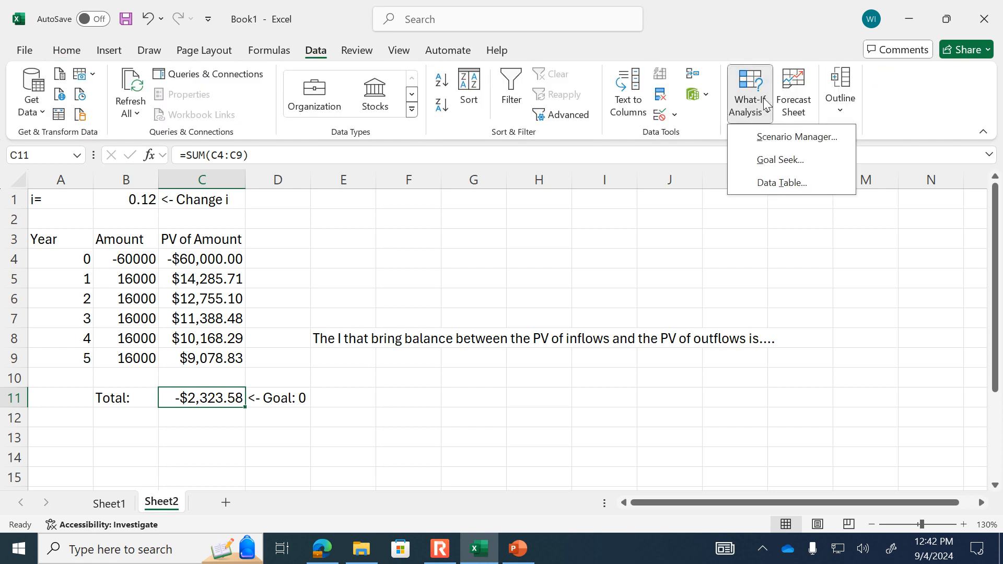
pyautogui.click(779, 159)
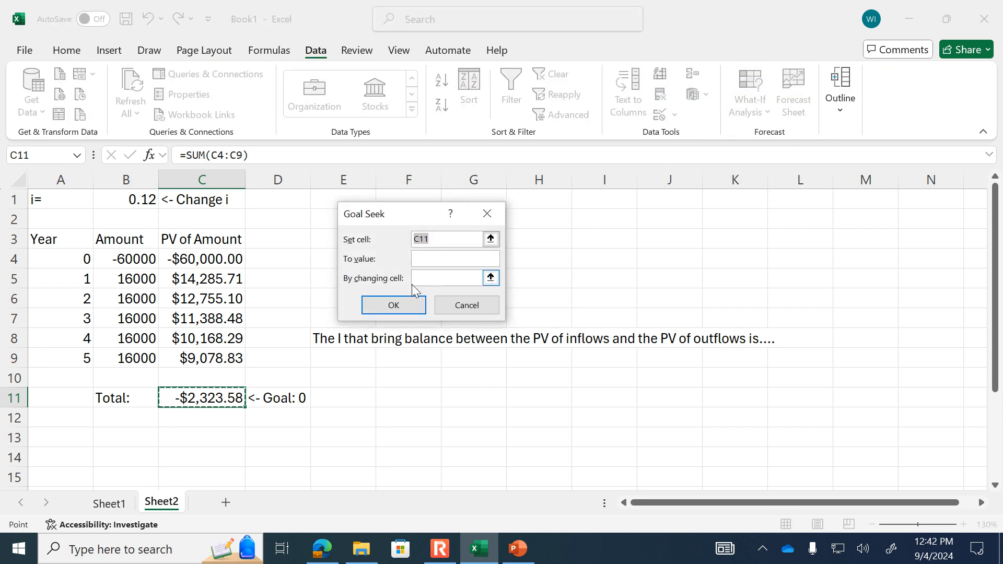
pyautogui.click(209, 399)
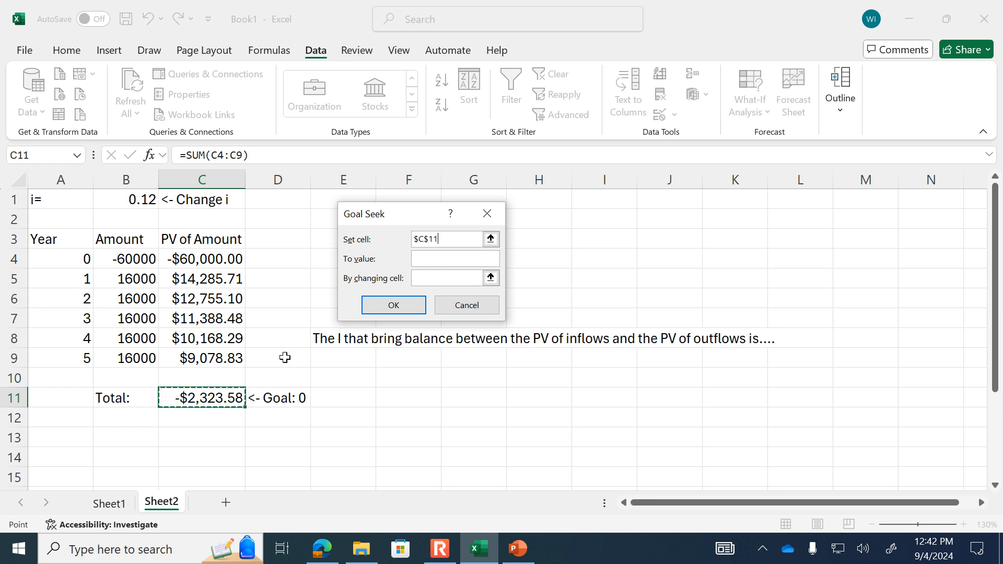
pyautogui.click(461, 265)
pyautogui.write('0')
pyautogui.click(490, 278)
pyautogui.click(137, 199)
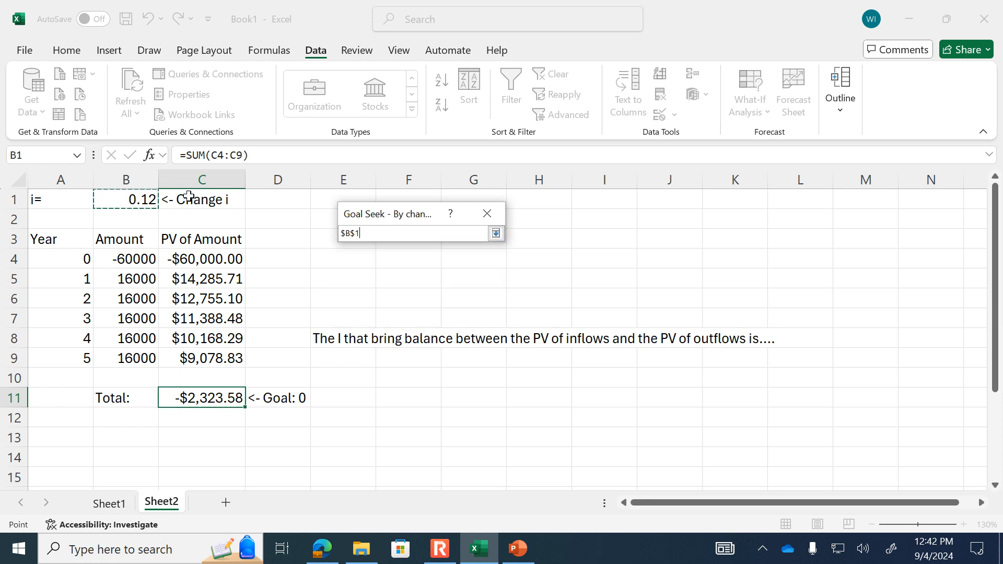
pyautogui.click(496, 232)
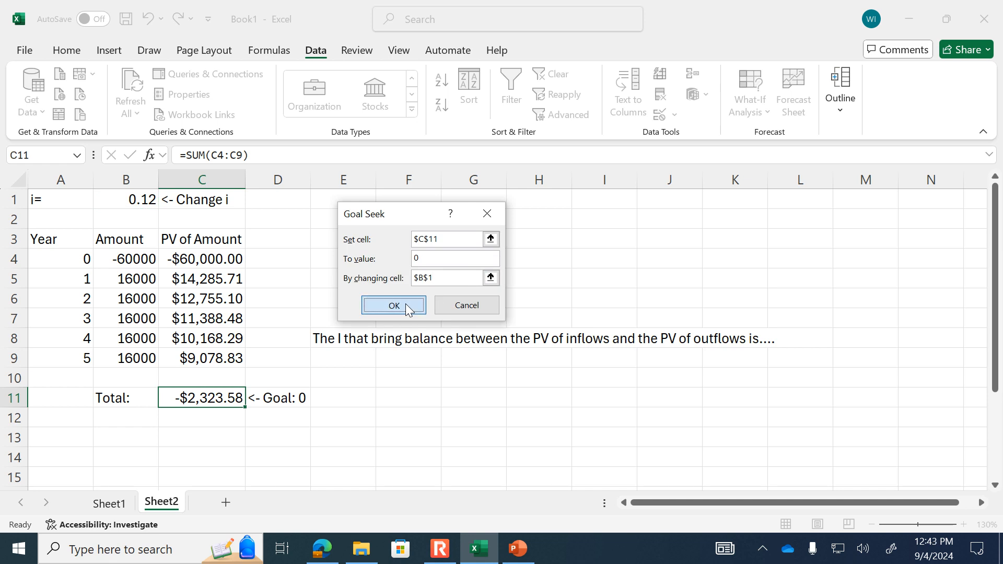
pyautogui.click(412, 303)
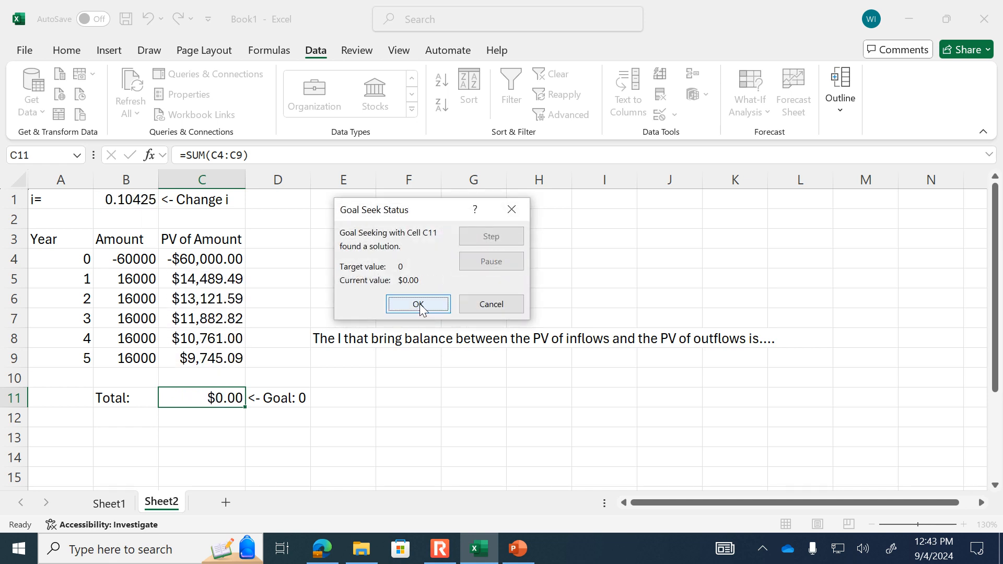
pyautogui.click(420, 307)
pyautogui.click(121, 198)
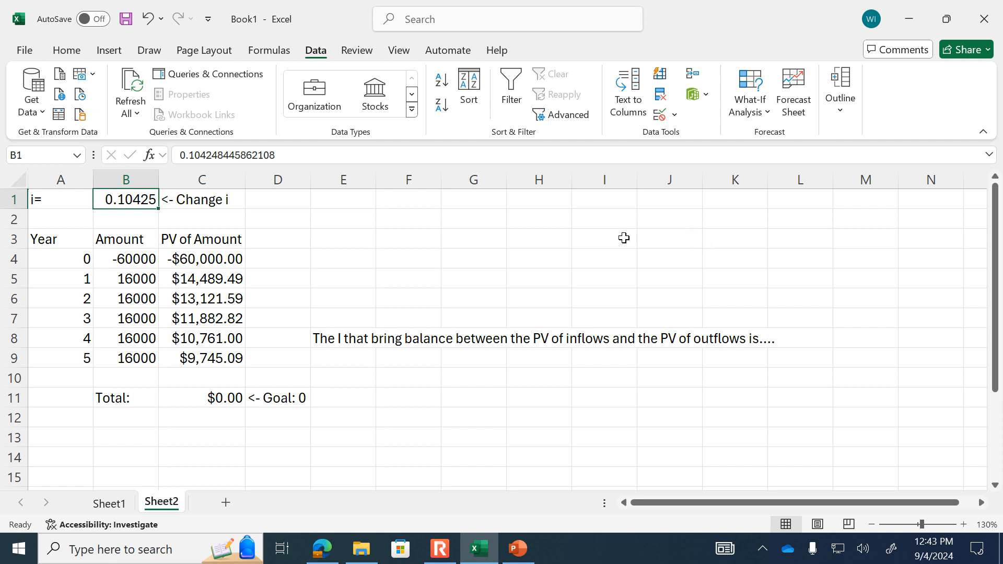
# - Label cell A13 "Rate:" below the present value table
pyautogui.click(58, 442)
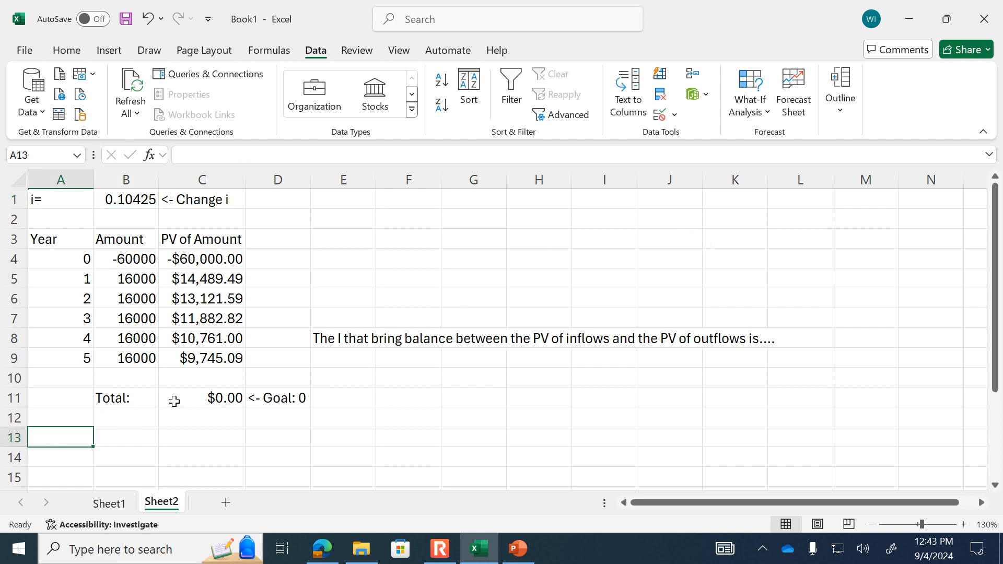
pyautogui.write('Rate:')
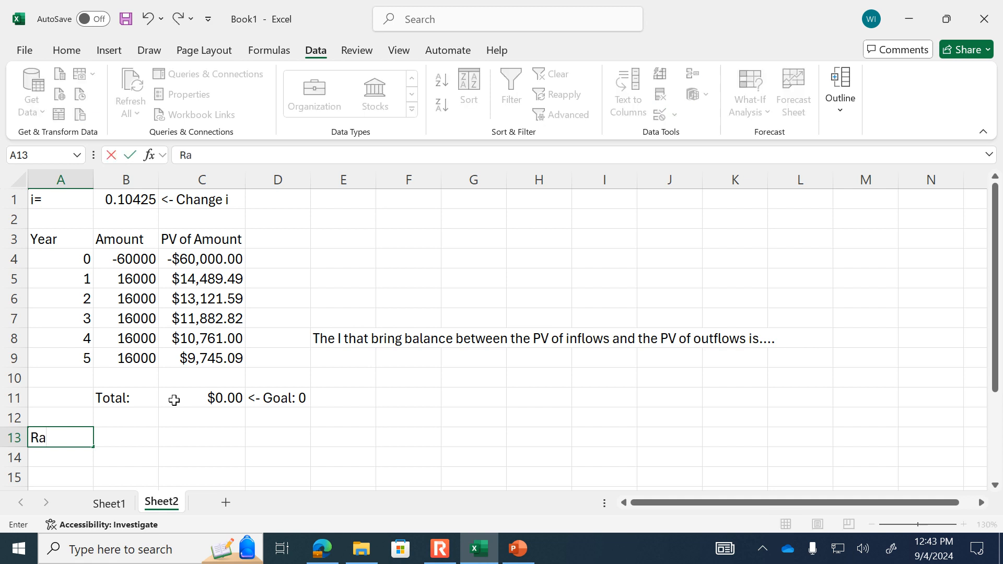
pyautogui.press('Tab')
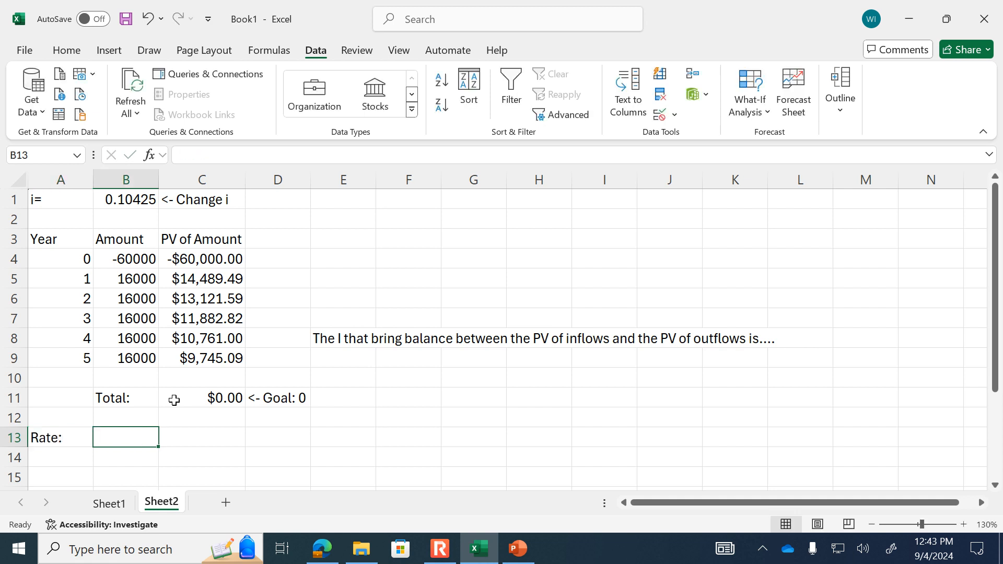
# - Enter the formula =RATE(5,16000,-60000) in cell B13 and reselect that cell
pyautogui.write('=')
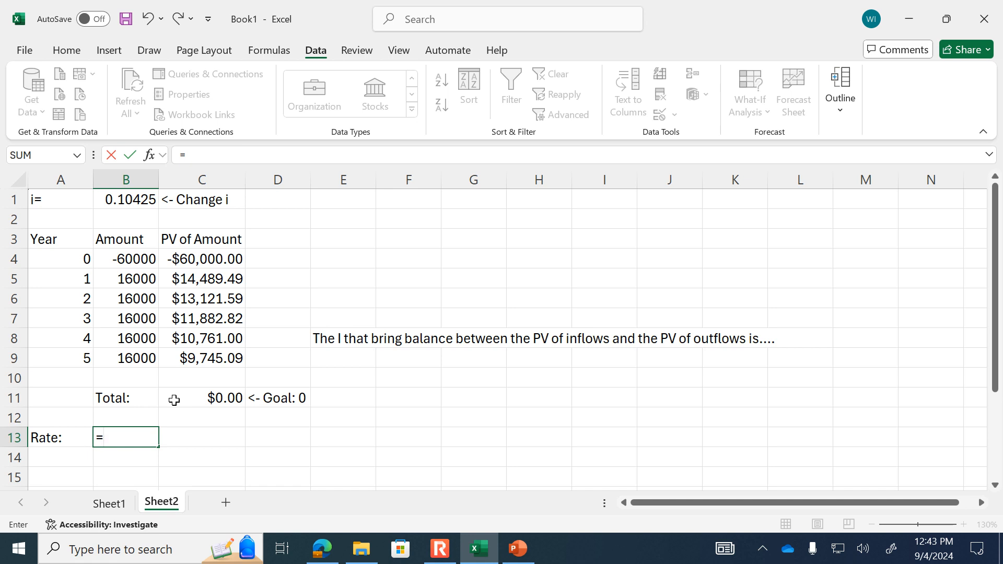
pyautogui.write('rate')
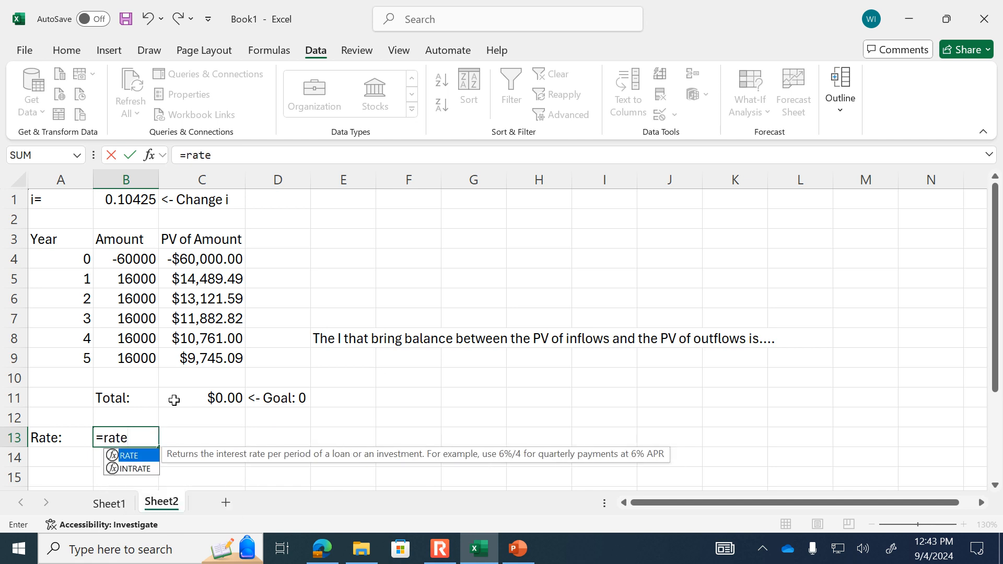
pyautogui.write('(')
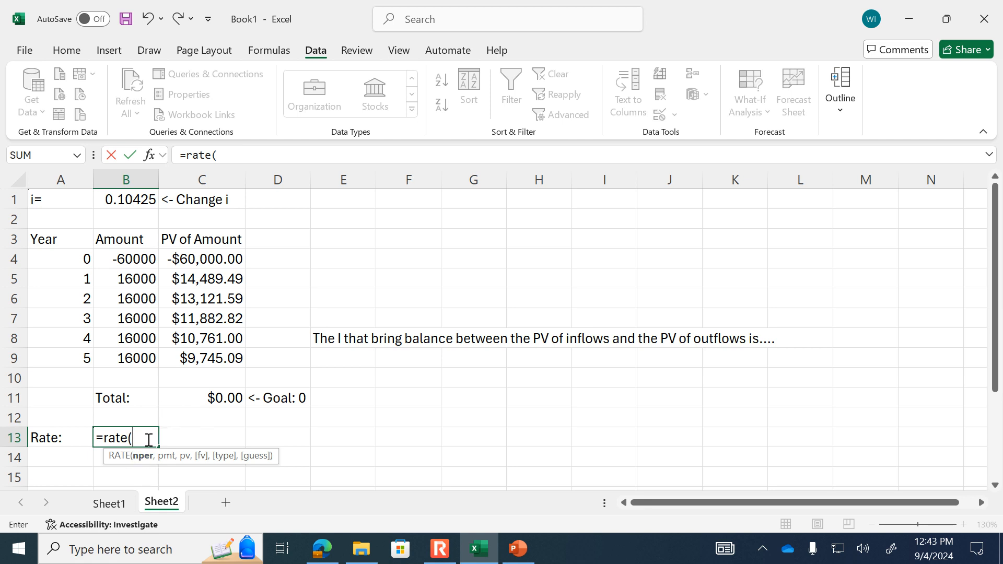
pyautogui.write('5,')
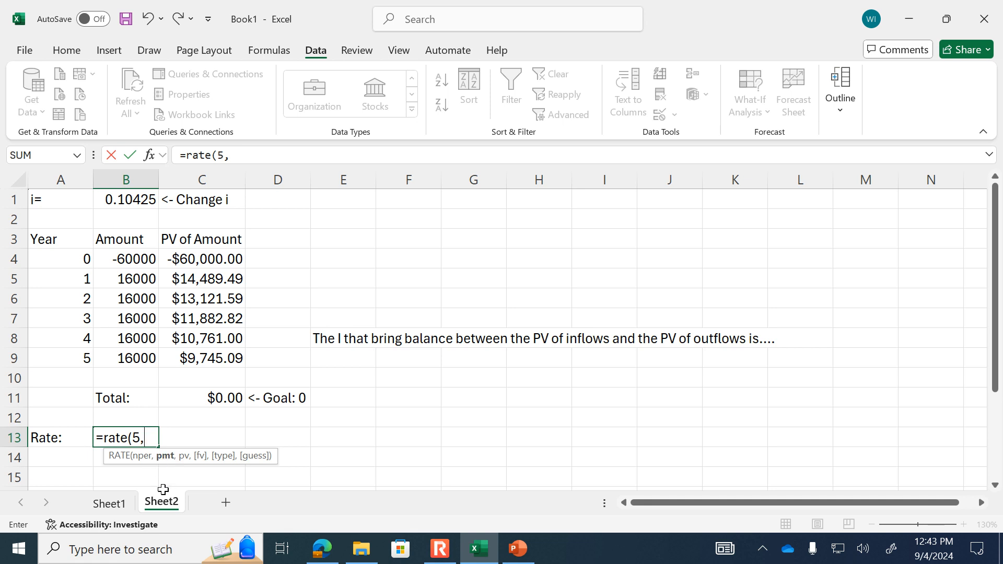
pyautogui.write('16000,')
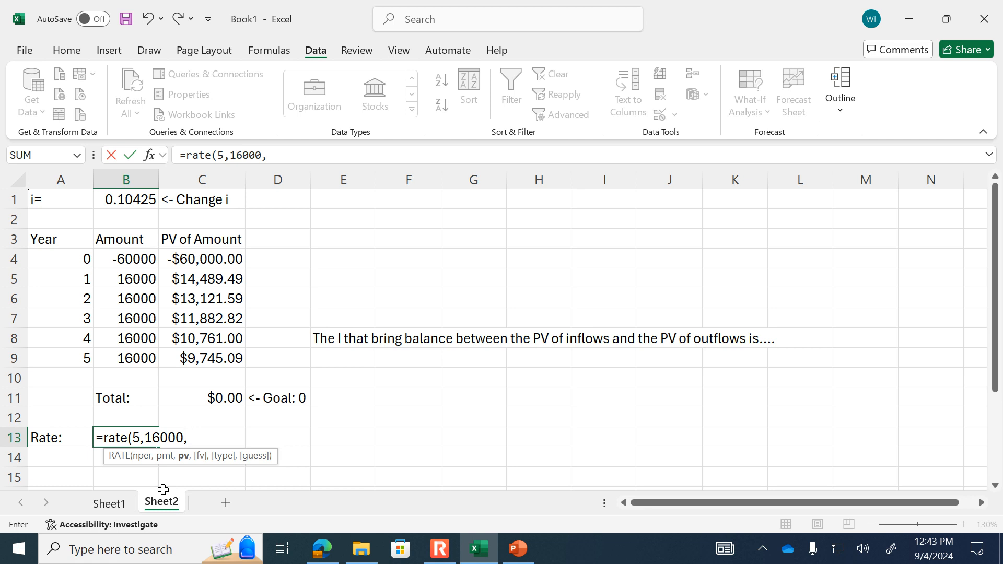
pyautogui.write('-60000')
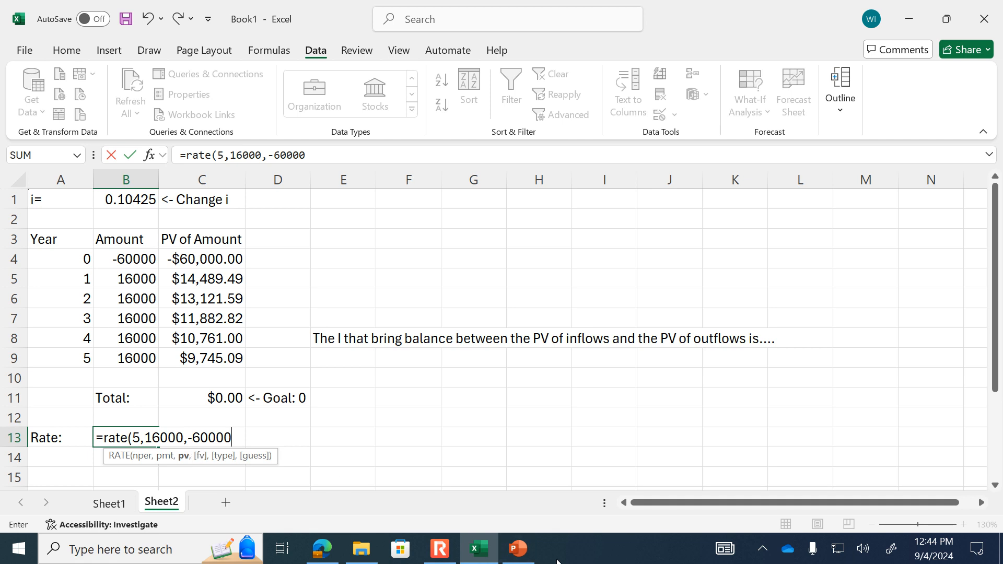
pyautogui.write(')')
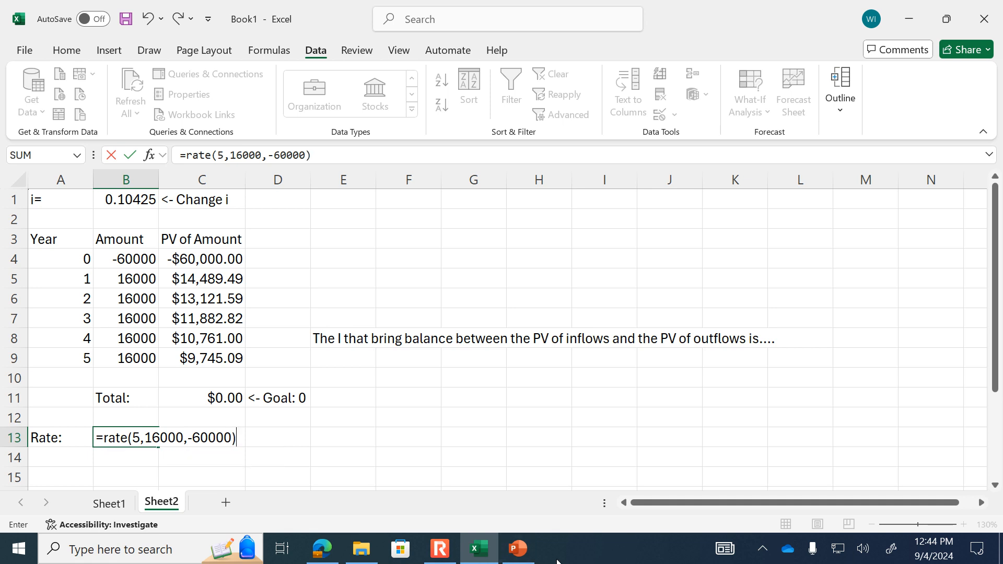
pyautogui.press('Return')
pyautogui.press('Right')
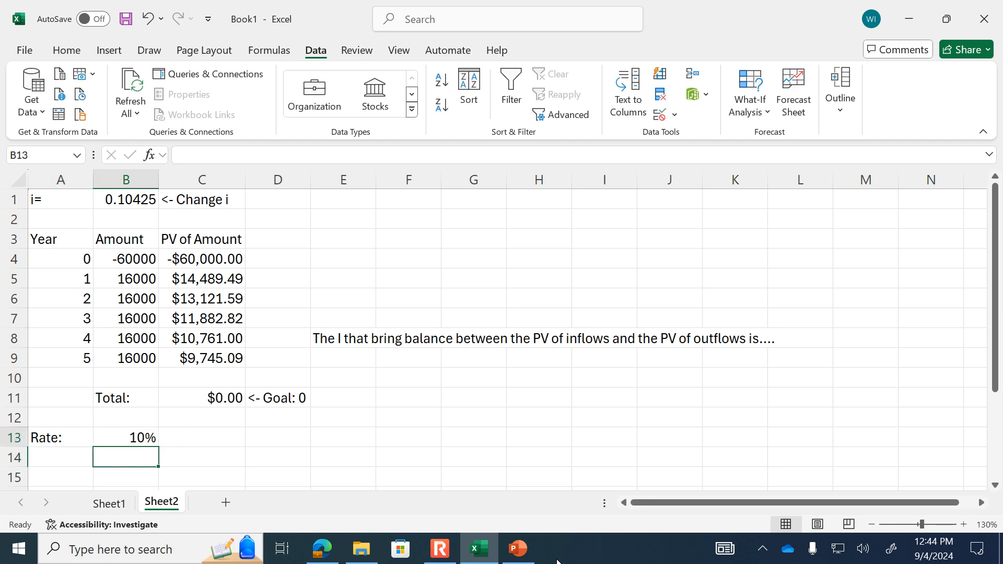
pyautogui.press('Up')
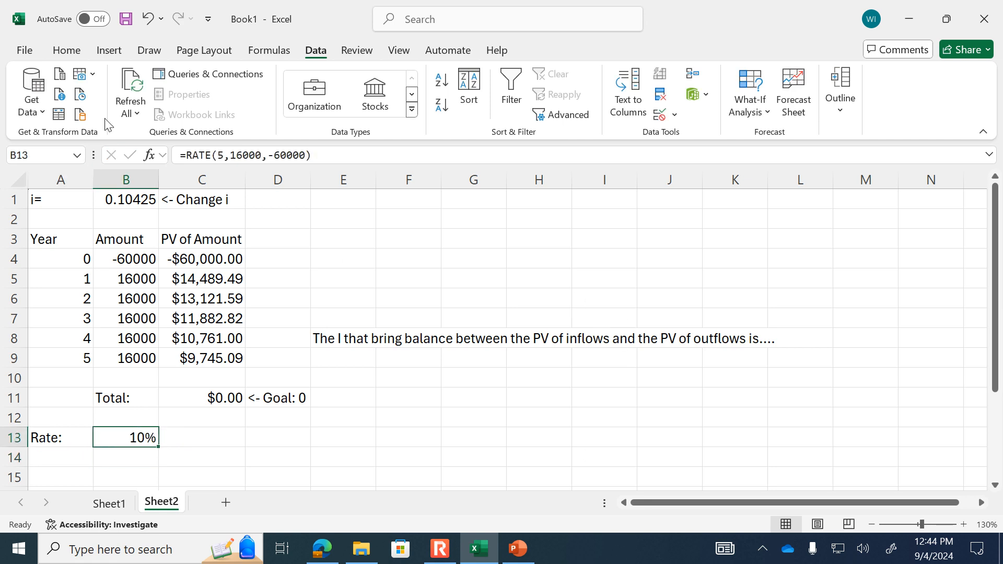
# - Display the RATE result in cell B13 as a percentage with three decimal places
pyautogui.click(67, 50)
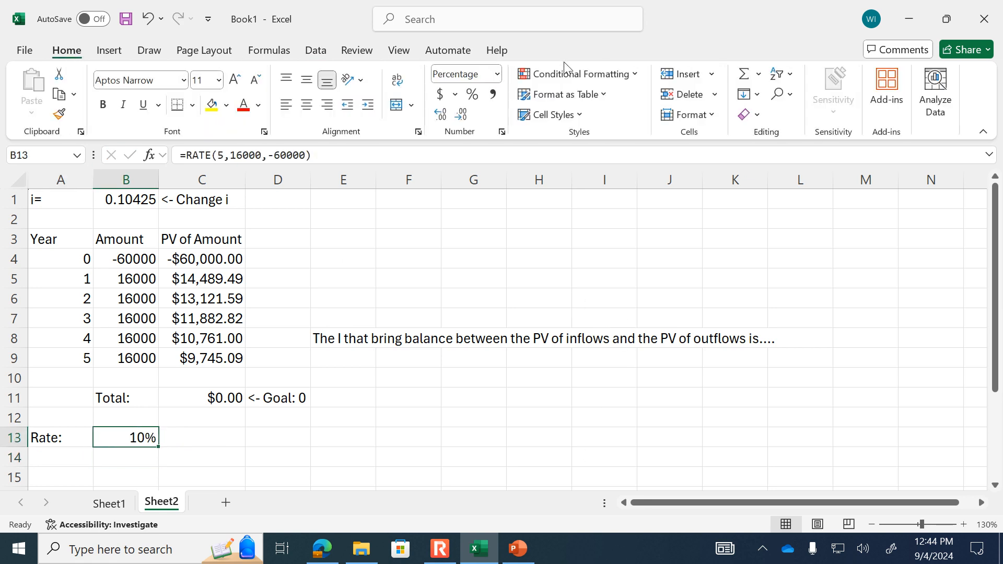
pyautogui.click(442, 115)
pyautogui.click(442, 115)
pyautogui.click(442, 115)
# - Review the arguments of the RATE formula in cell B13, keeping the formula as it is
pyautogui.click(138, 450)
pyautogui.click(140, 443)
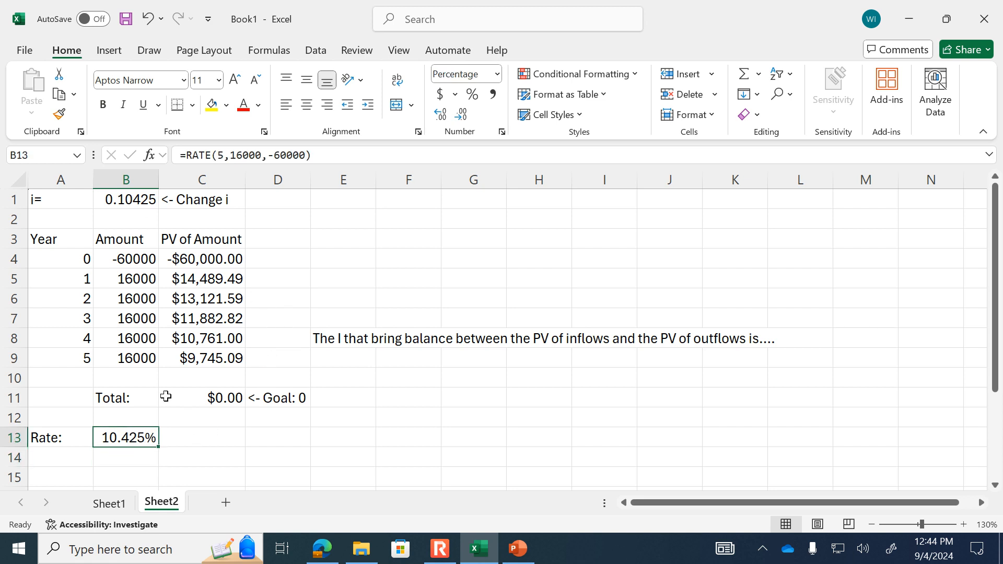
pyautogui.click(214, 153)
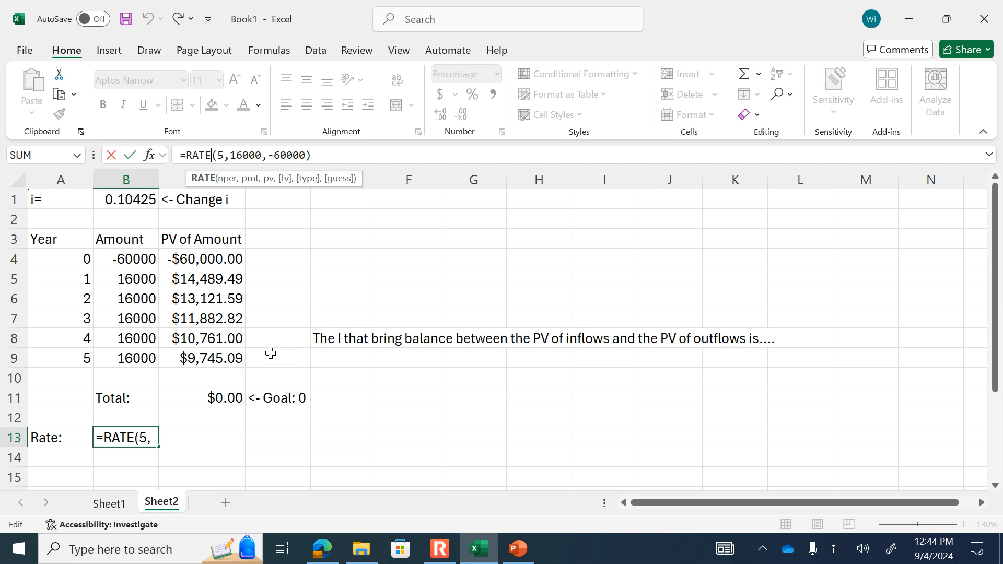
pyautogui.hotkey('ctrl', 'Return')
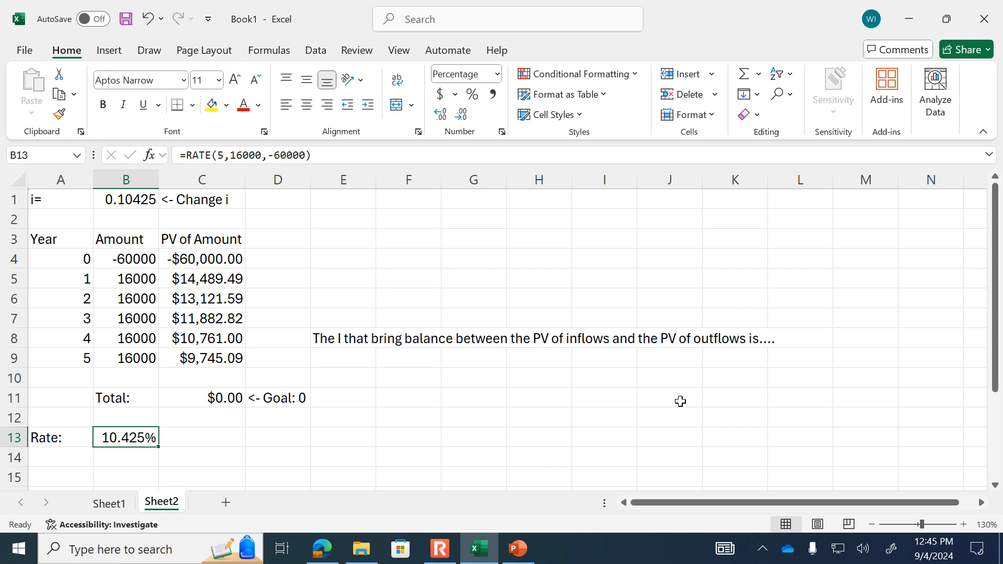
# - Switch to PowerPoint, present slide 101 with the Unknown N problem to read it, and leave the slide show
pyautogui.click(518, 548)
pyautogui.click(81, 463)
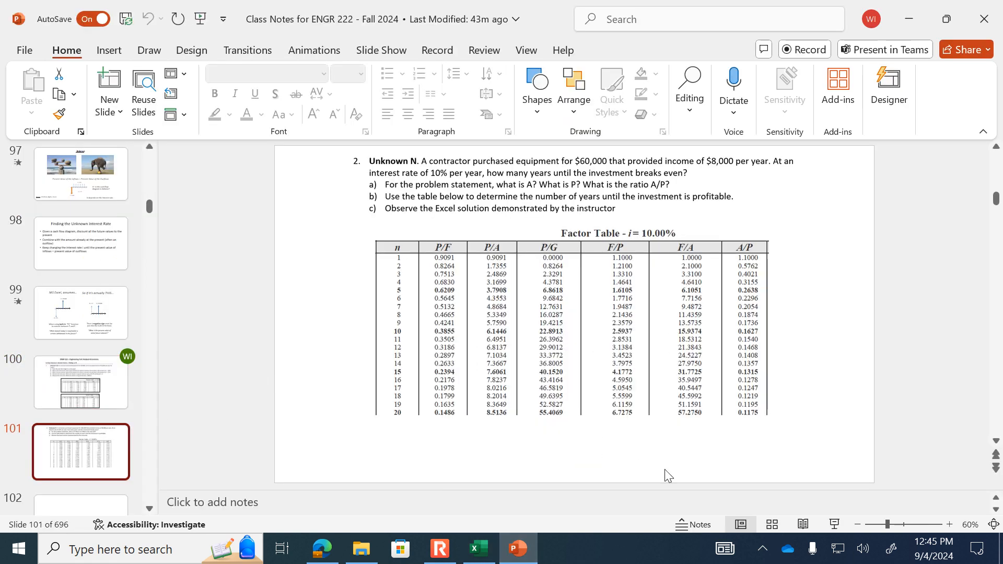
pyautogui.click(834, 524)
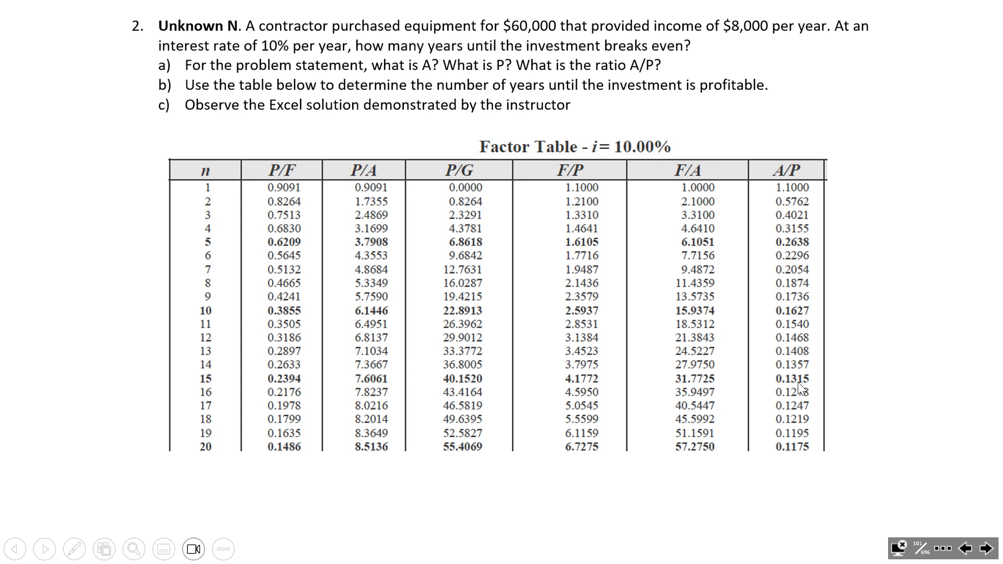
pyautogui.press('Escape')
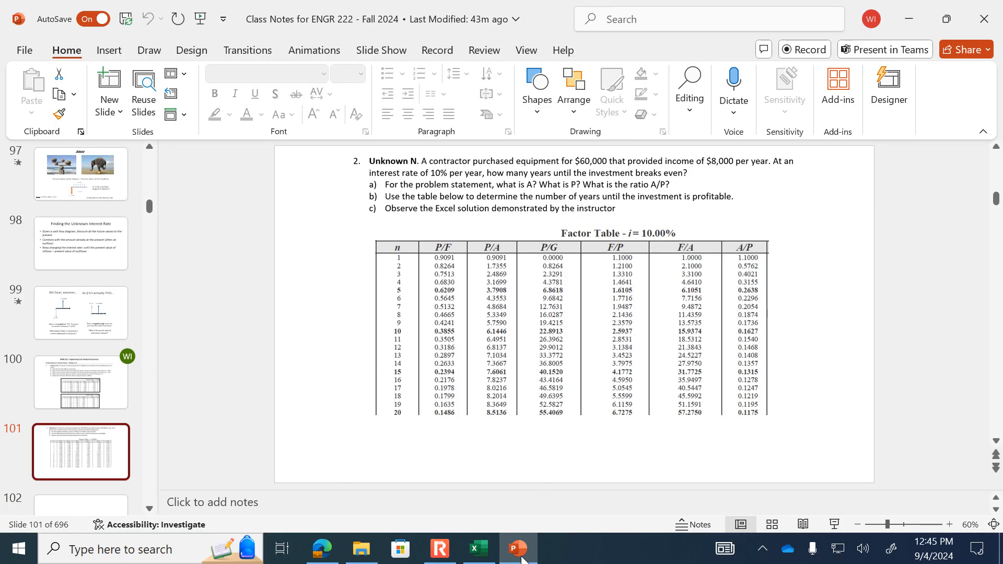
pyautogui.click(440, 549)
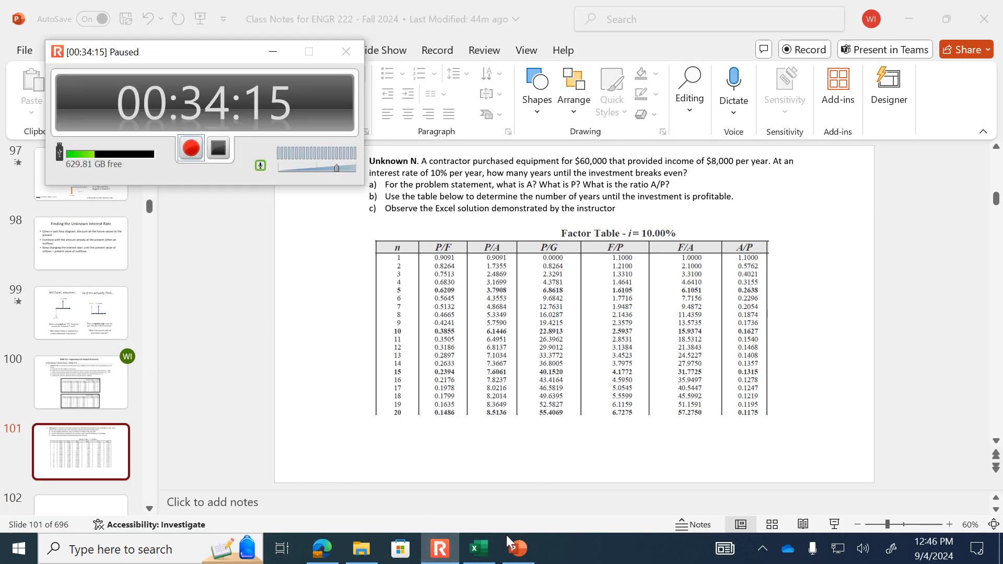
# - Switch to the ICE 07 Key PDF in Edge and examine problem 2's 10% factor table and its handwritten break-even solution
pyautogui.click(322, 549)
pyautogui.scroll(-10, 554, 311)
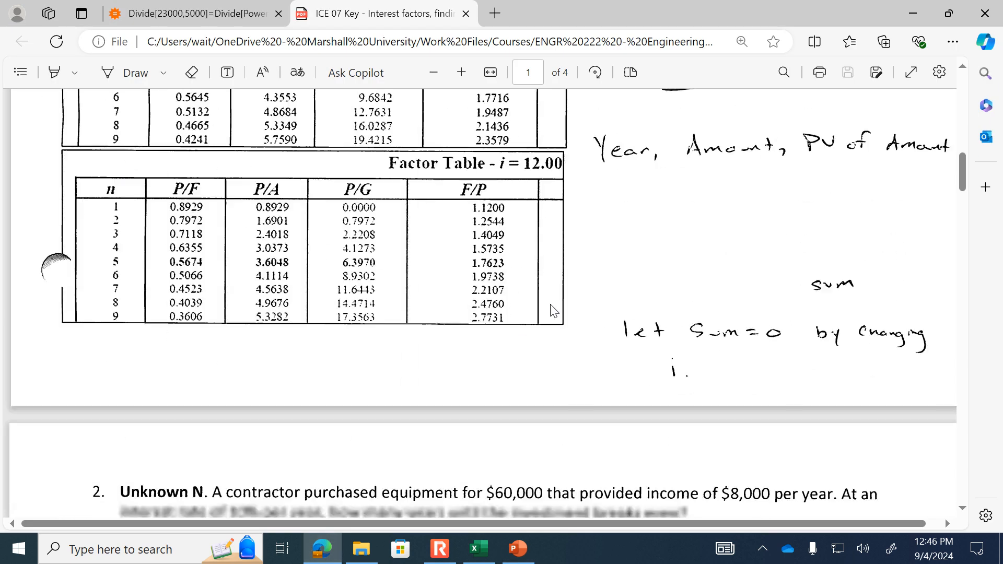
pyautogui.scroll(-4, 554, 311)
pyautogui.click(434, 72)
pyautogui.scroll(-4, 532, 153)
pyautogui.scroll(3, 531, 152)
pyautogui.click(434, 72)
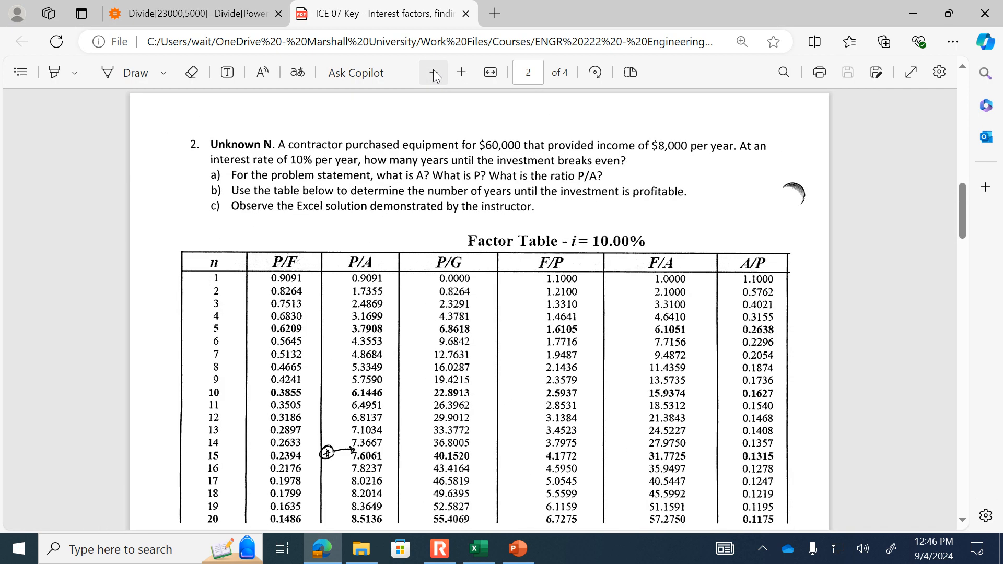
pyautogui.click(433, 72)
pyautogui.scroll(-3, 340, 313)
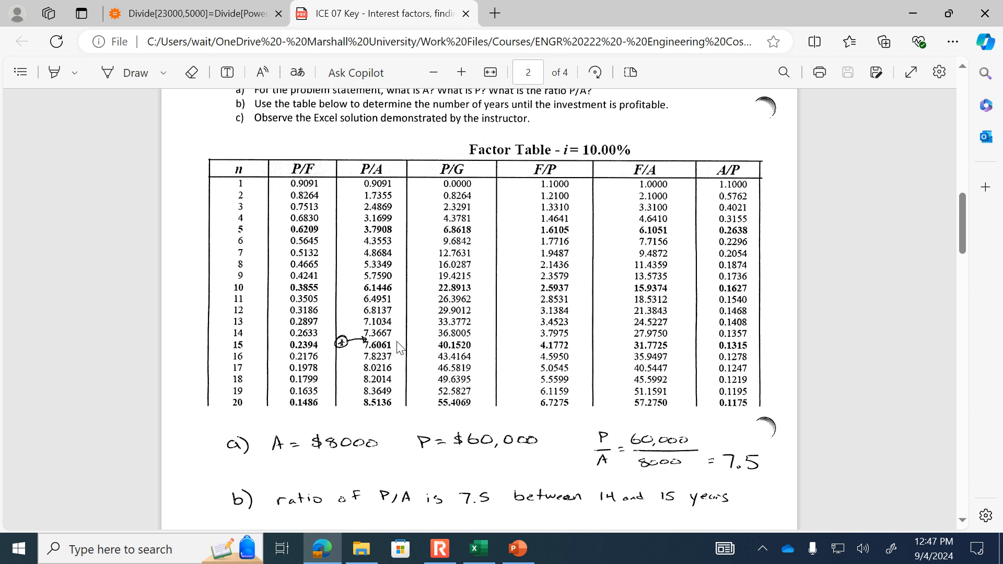
pyautogui.scroll(2, 400, 347)
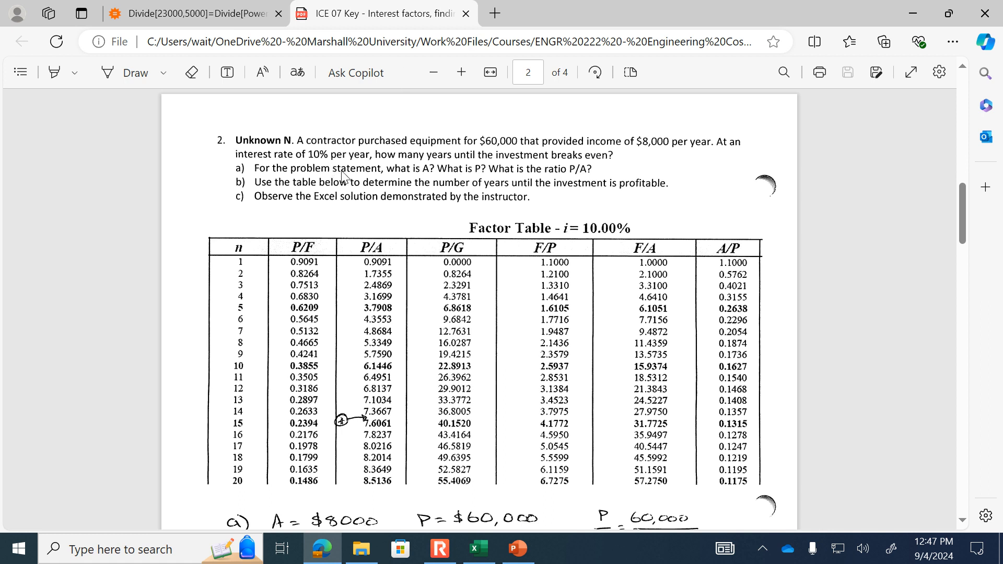
pyautogui.scroll(-3, 546, 360)
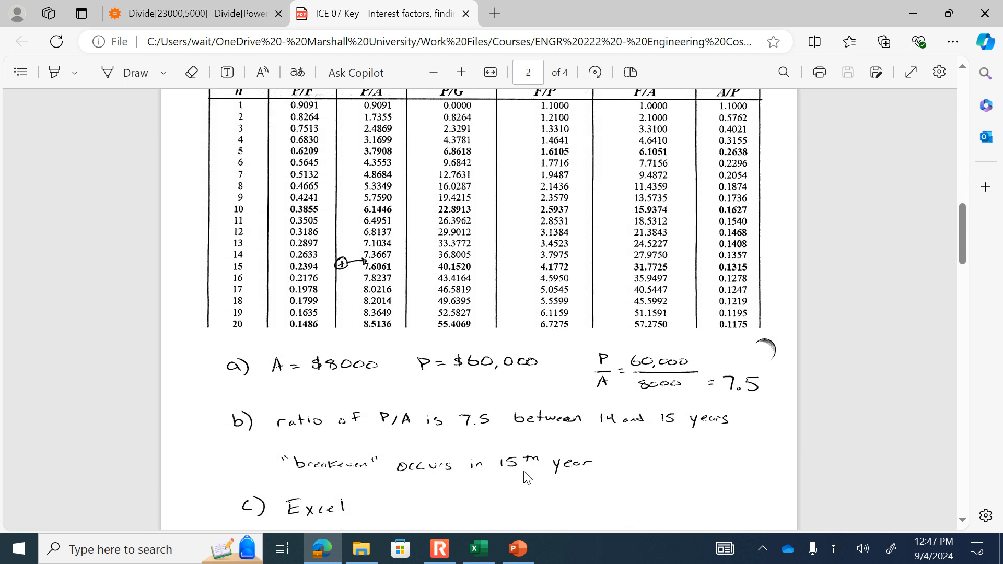
# - Return to the Excel workbook, add a new worksheet, and enter the label "i" in A1 with 0.1 in B1
pyautogui.click(478, 550)
pyautogui.click(230, 503)
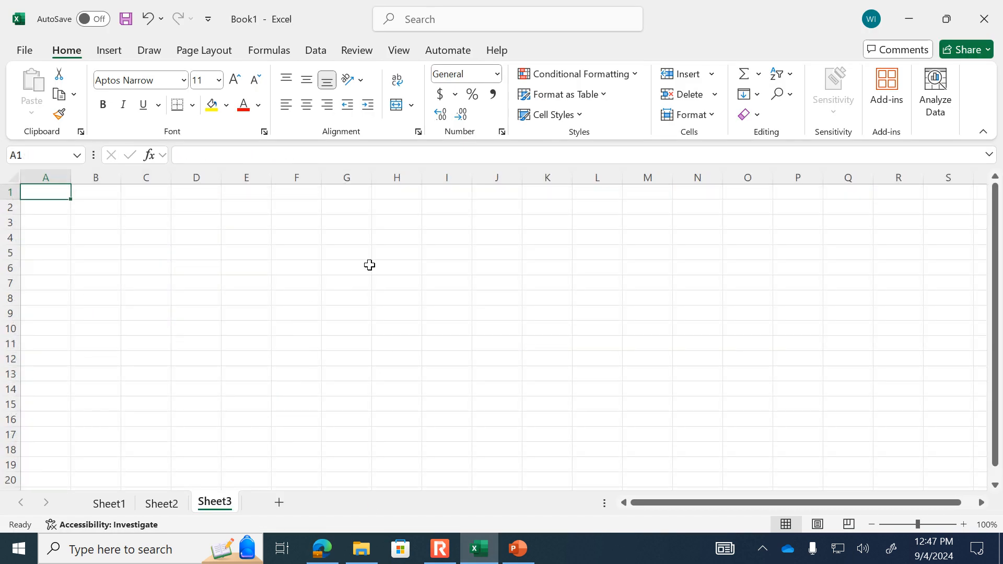
pyautogui.write('i')
pyautogui.press('Tab')
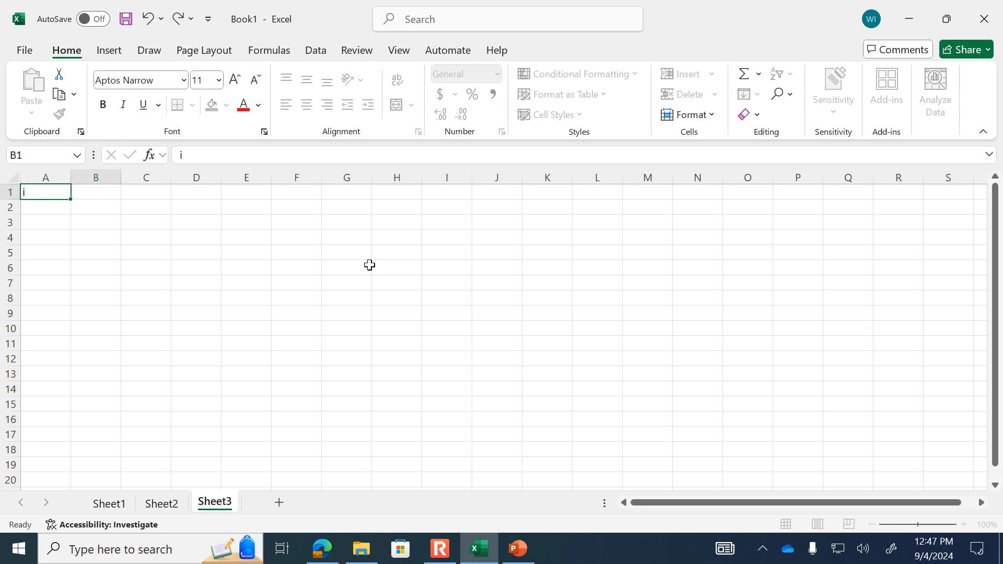
pyautogui.write('0.1')
pyautogui.press('Return')
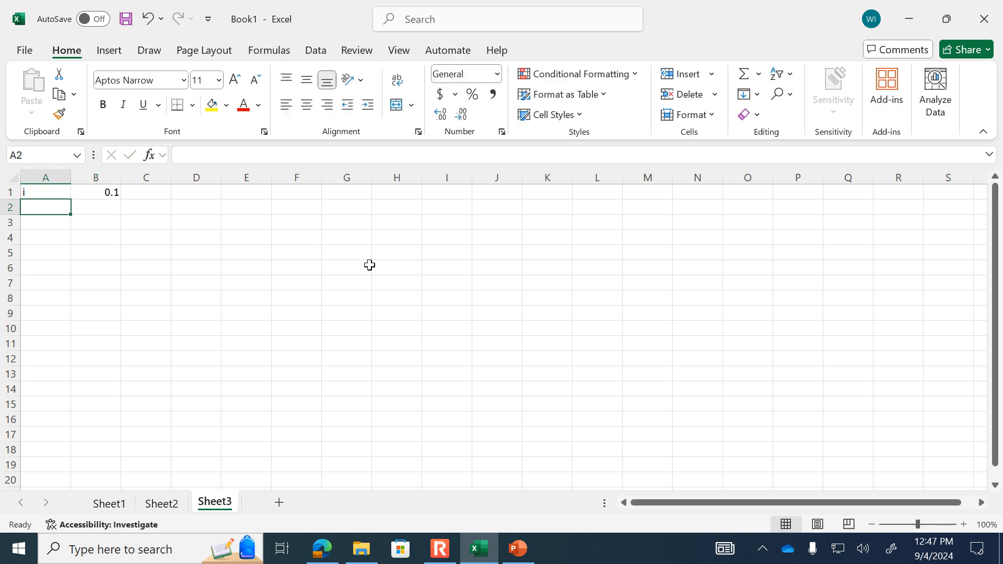
# - Enter the headers "Year", "Amount" and "PV of Amount" in A3:C3 and fit column C to its header
pyautogui.click(964, 524)
pyautogui.click(964, 524)
pyautogui.click(964, 524)
pyautogui.click(965, 524)
pyautogui.press('Down')
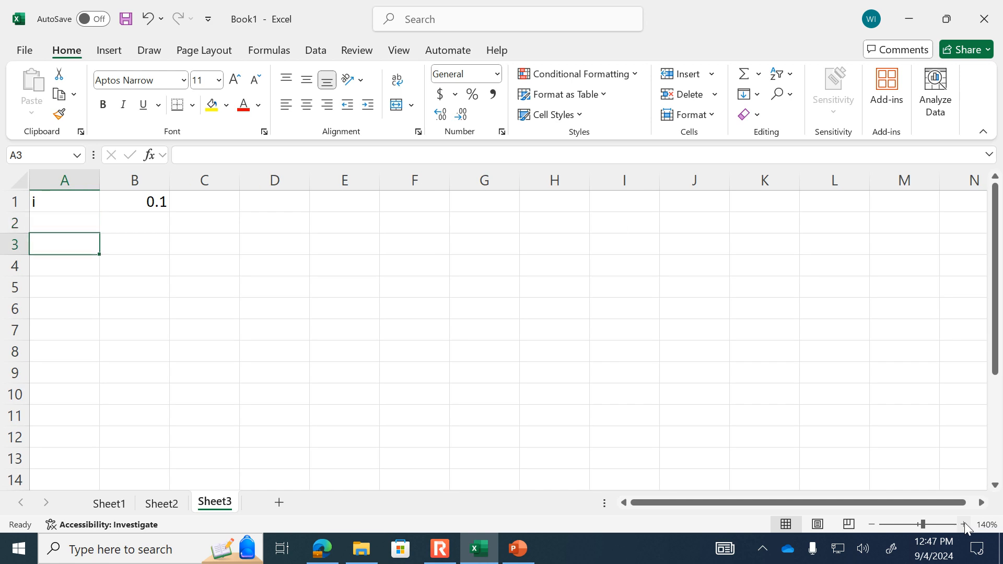
pyautogui.write('Year')
pyautogui.press('Tab')
pyautogui.write('Amount')
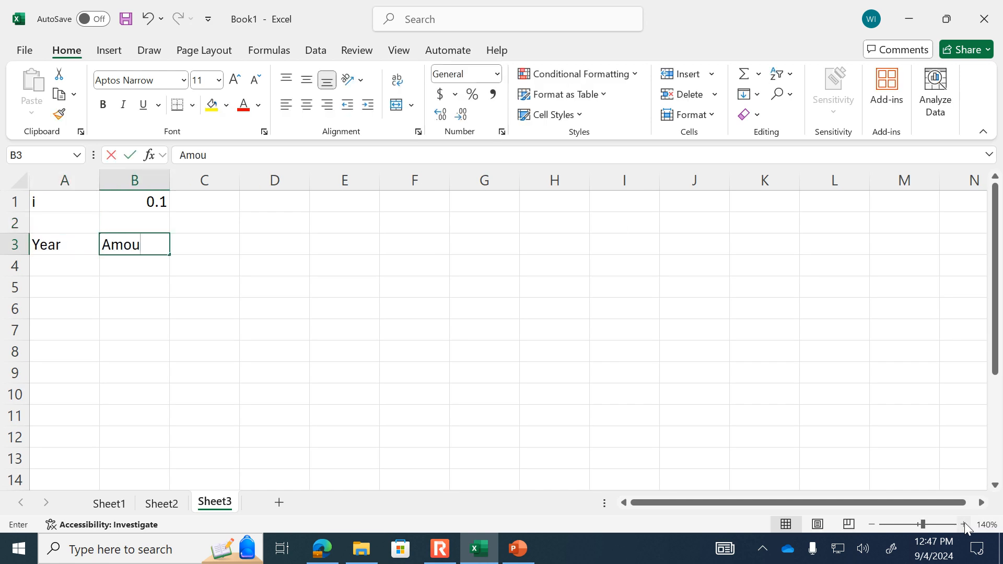
pyautogui.press('Tab')
pyautogui.write('PV of Amount')
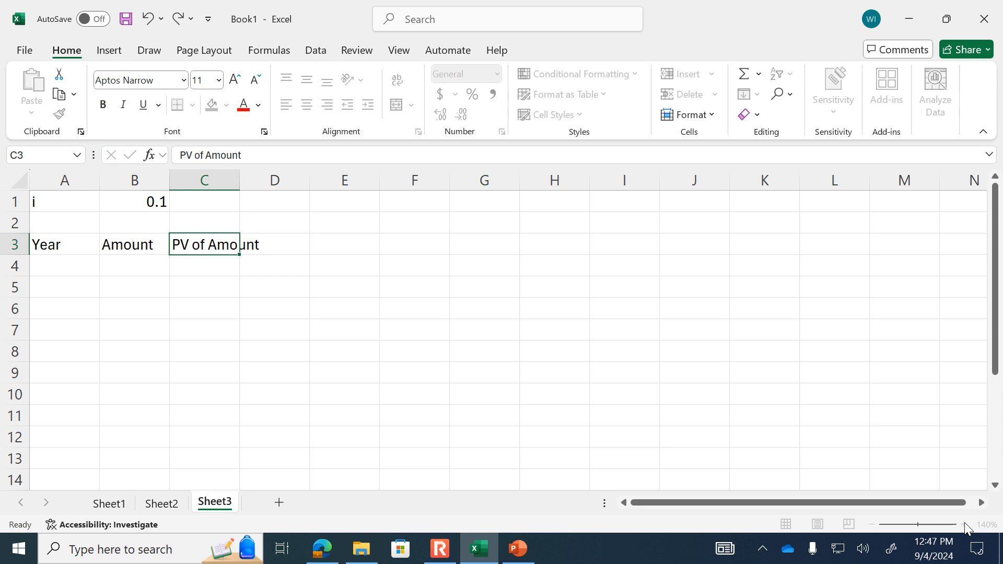
pyautogui.press('Tab')
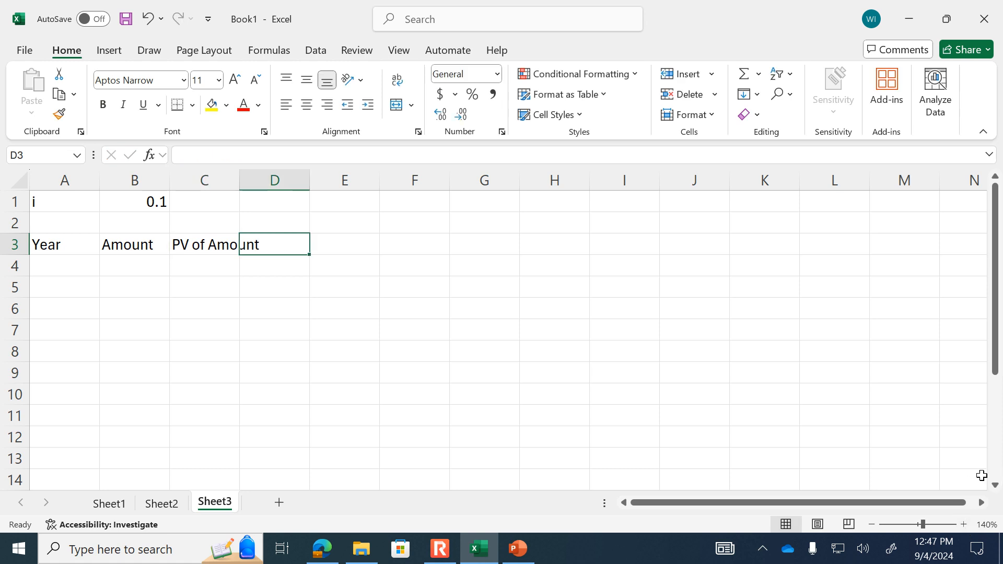
pyautogui.click(238, 178)
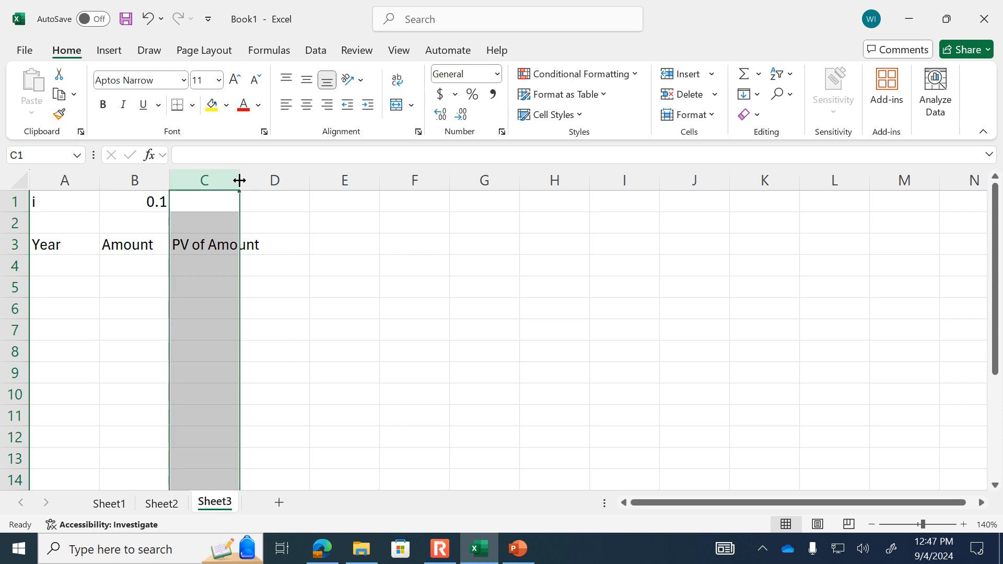
pyautogui.doubleClick(238, 179)
# - Add the header "Cumulative PV of Amount" in cell D3
pyautogui.doubleClick(300, 246)
pyautogui.write('Cum')
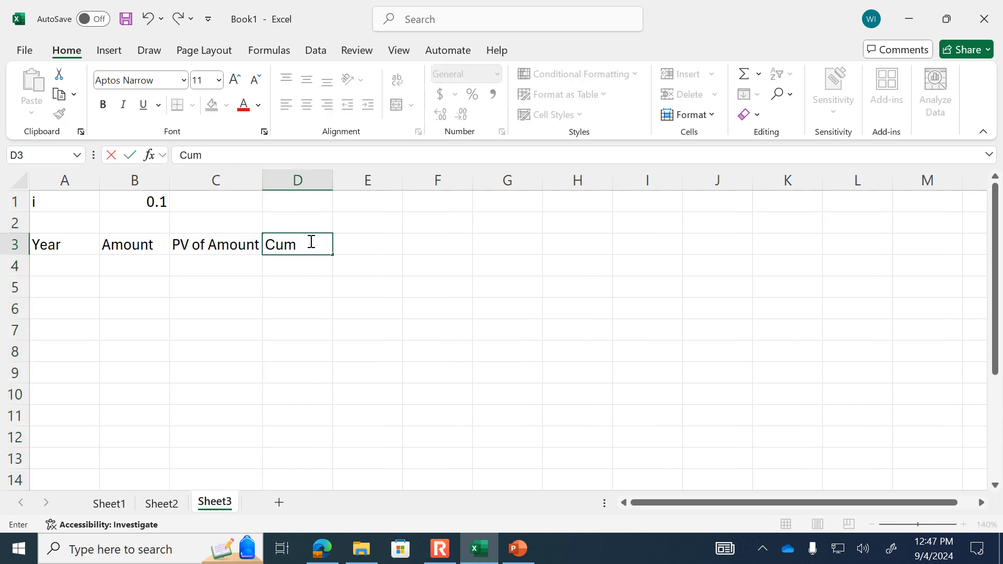
pyautogui.write('ulative PV of Amount')
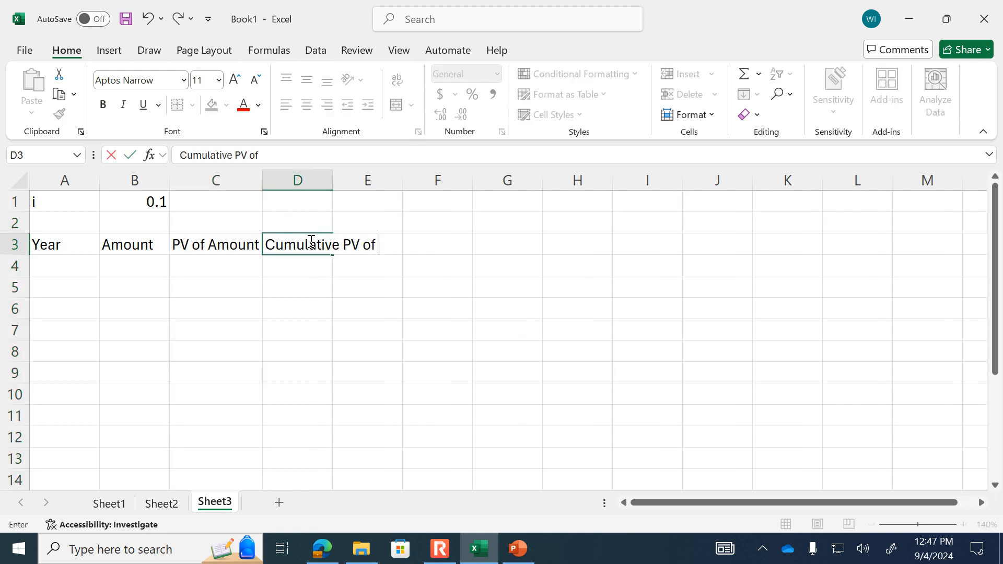
pyautogui.press('Return')
# - Enter 0 and 1 under the Year header and extend the series down to year 17 in A21
pyautogui.press('Left')
pyautogui.press('Left')
pyautogui.press('Left')
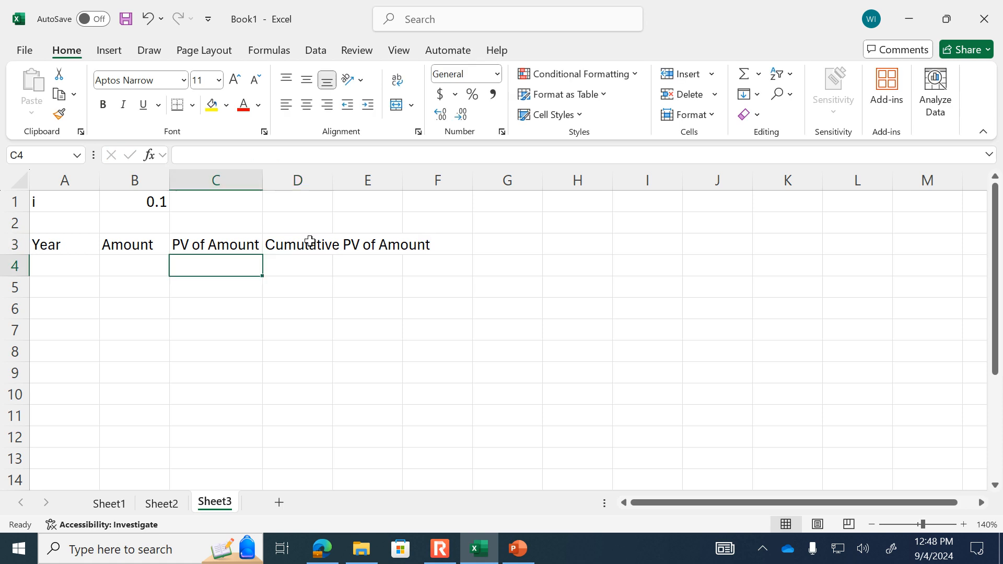
pyautogui.write('0')
pyautogui.press('Return')
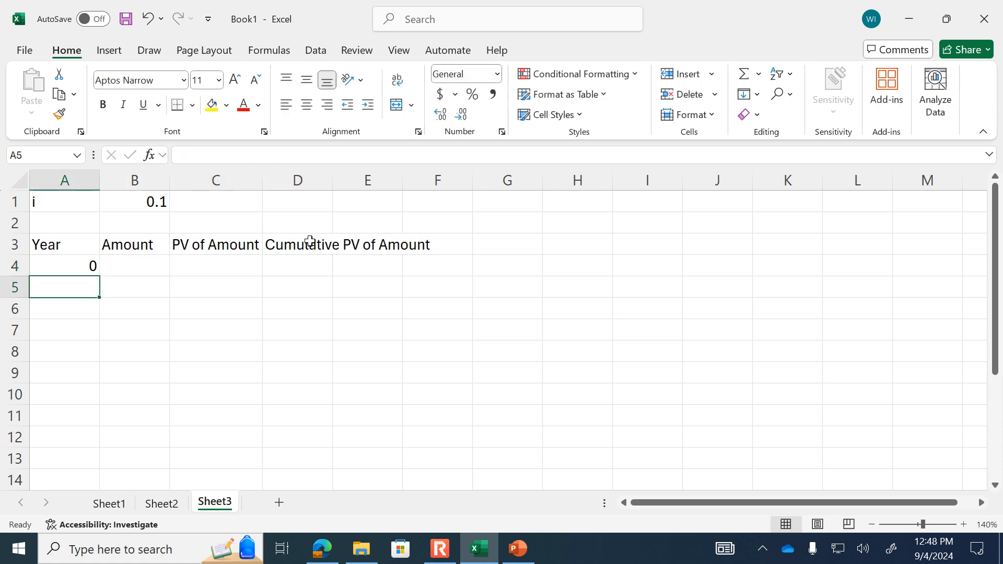
pyautogui.write('1')
pyautogui.press('Return')
pyautogui.moveTo(72, 266); pyautogui.dragTo(81, 467)
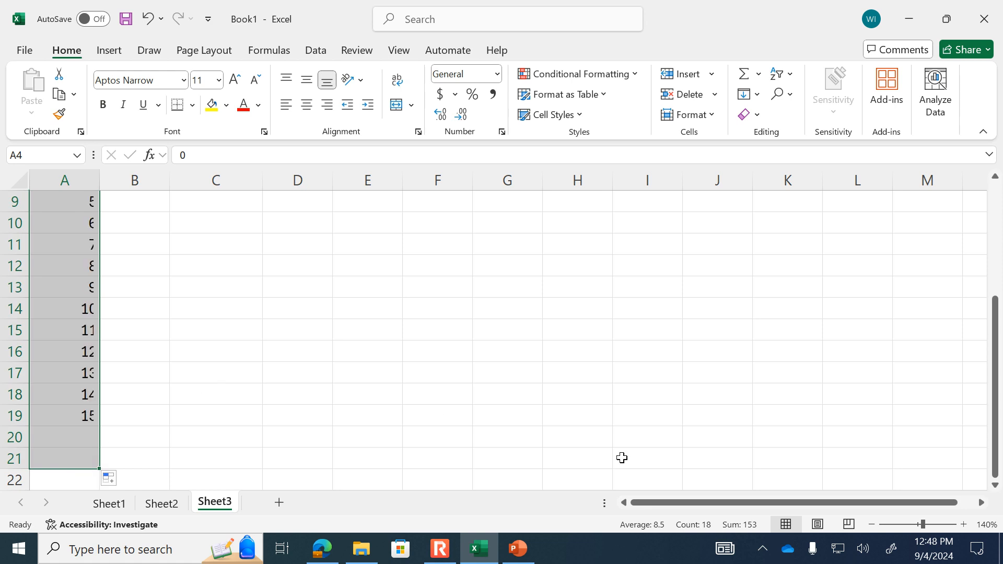
# - Enter -6000 as the year 0 amount in cell B4
pyautogui.click(870, 526)
pyautogui.click(870, 526)
pyautogui.click(870, 525)
pyautogui.click(870, 526)
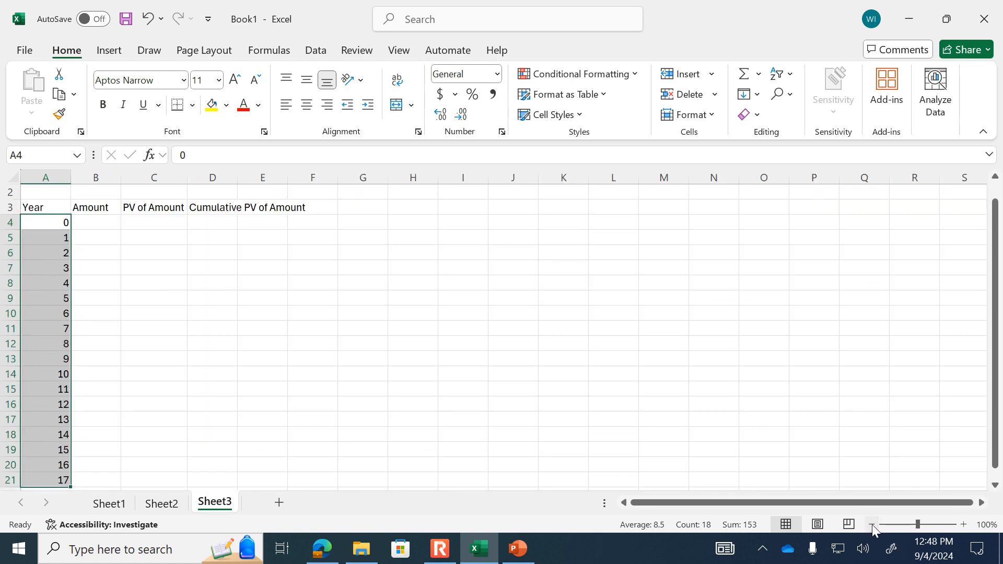
pyautogui.click(102, 228)
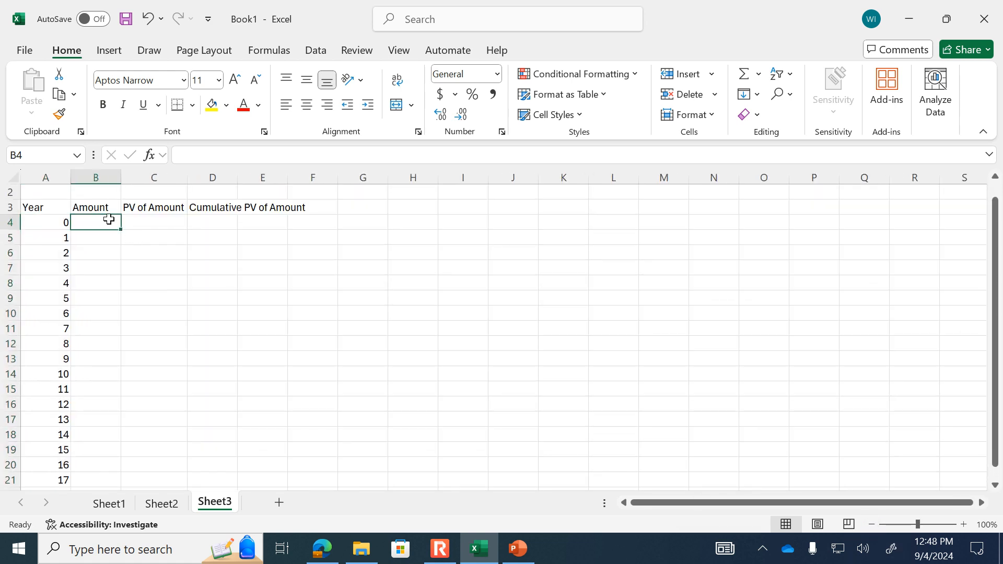
pyautogui.write('-6000')
pyautogui.press('Return')
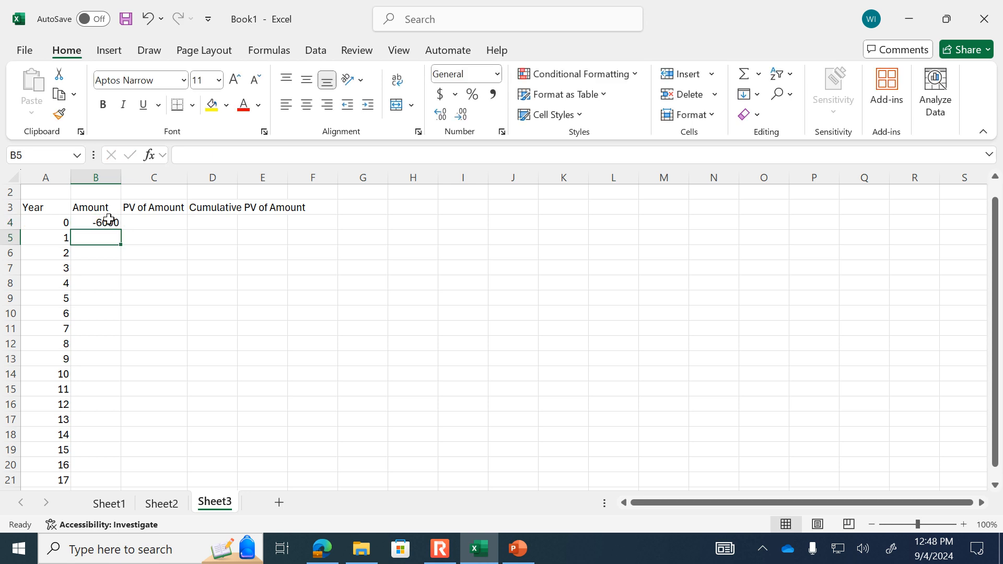
# - Enter 8000 as the year 1 amount in B5 and fill it down column B for the remaining years
pyautogui.write('0')
pyautogui.press('Return')
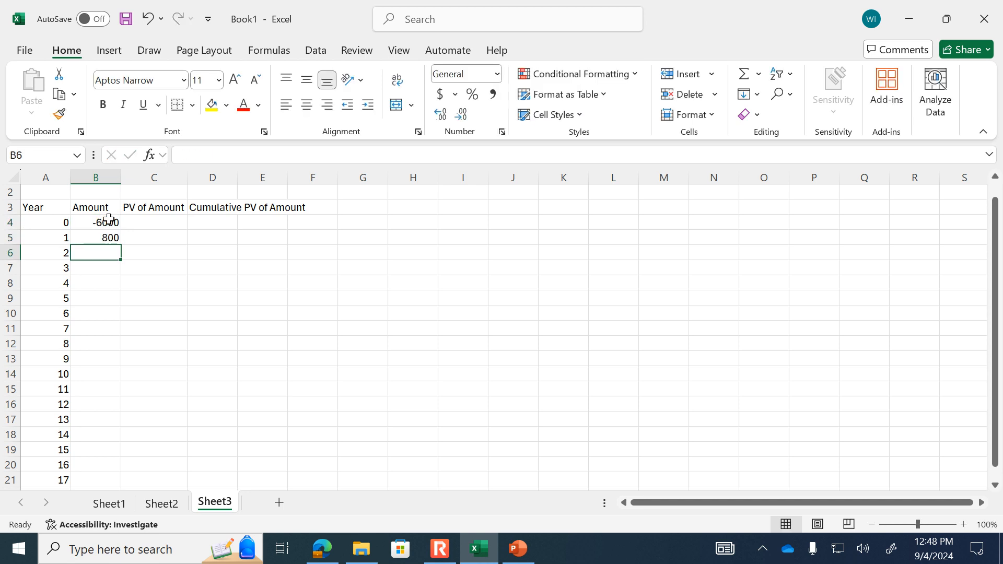
pyautogui.click(94, 237)
pyautogui.click(211, 155)
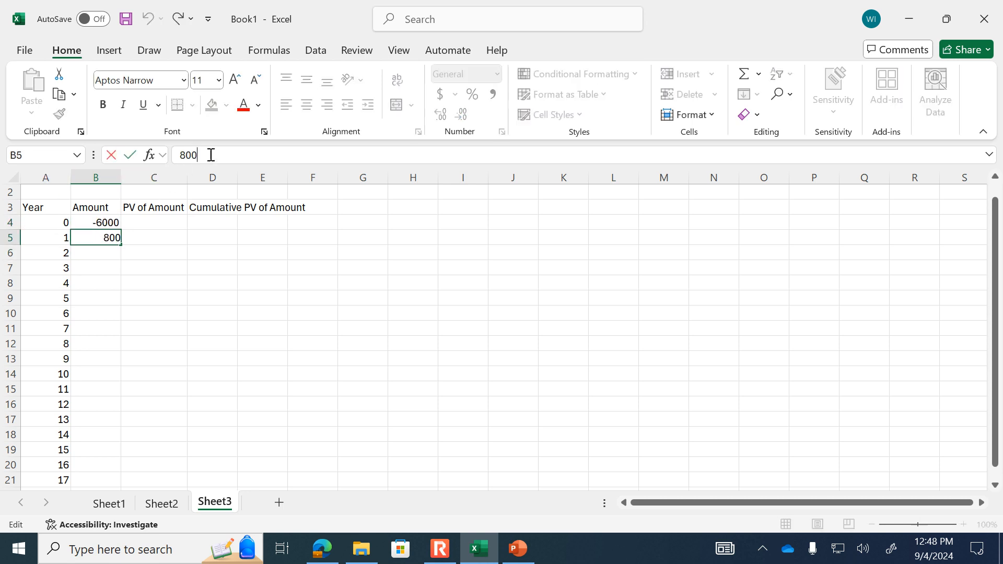
pyautogui.write('0')
pyautogui.press('Return')
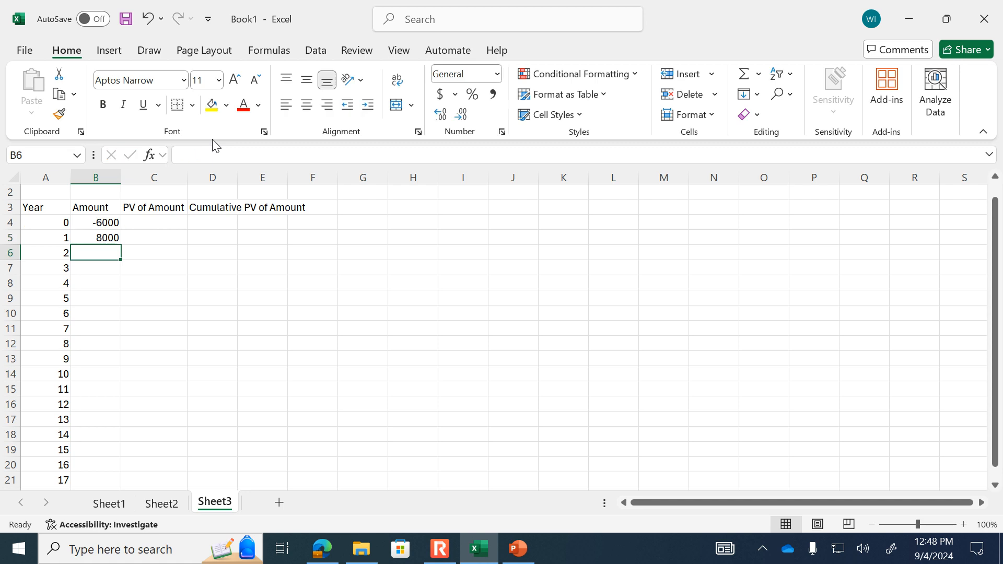
pyautogui.click(113, 238)
pyautogui.moveTo(121, 246); pyautogui.dragTo(95, 450)
pyautogui.scroll(1, 152, 421)
# - Enter the formula =PV($B$1,A4,,-B4) in cell C4 for the present value of the year 0 amount
pyautogui.click(153, 242)
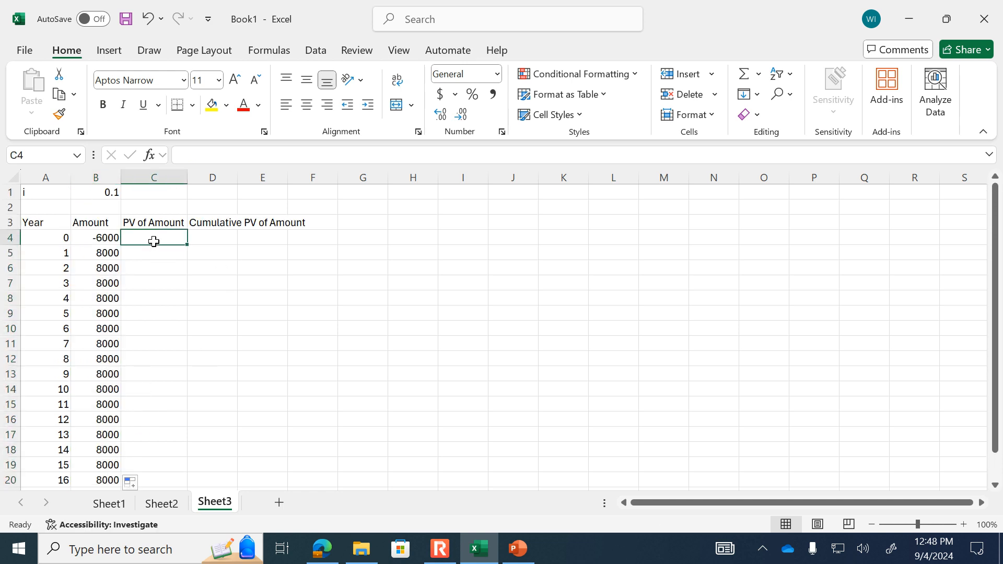
pyautogui.write('=pv(')
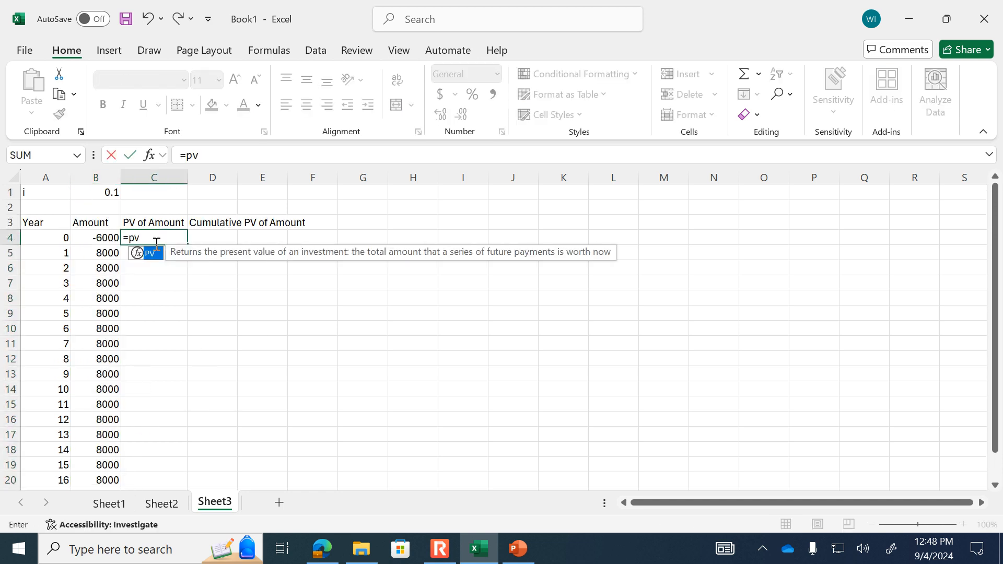
pyautogui.click(106, 193)
pyautogui.press('F4')
pyautogui.write(',')
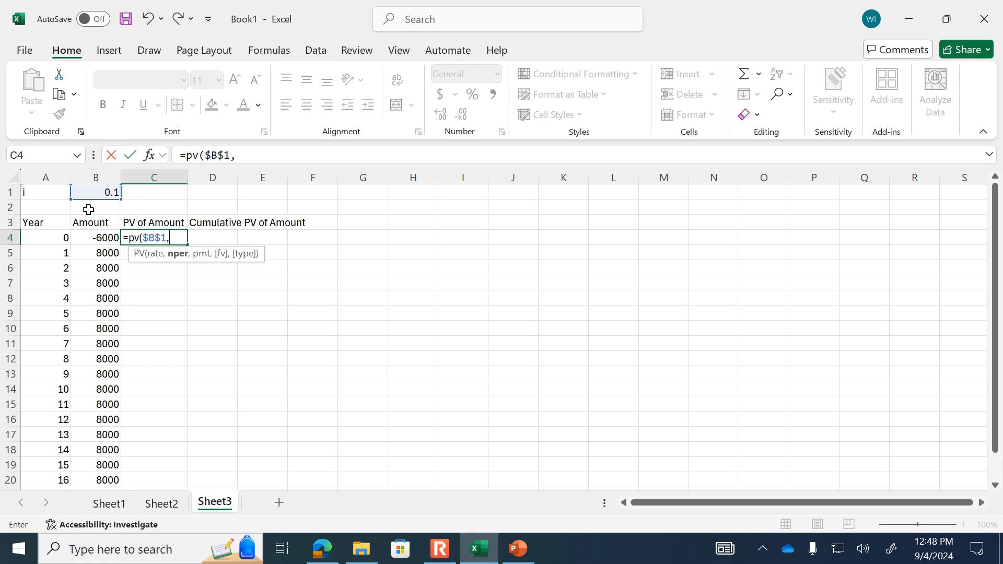
pyautogui.click(58, 242)
pyautogui.write(',,')
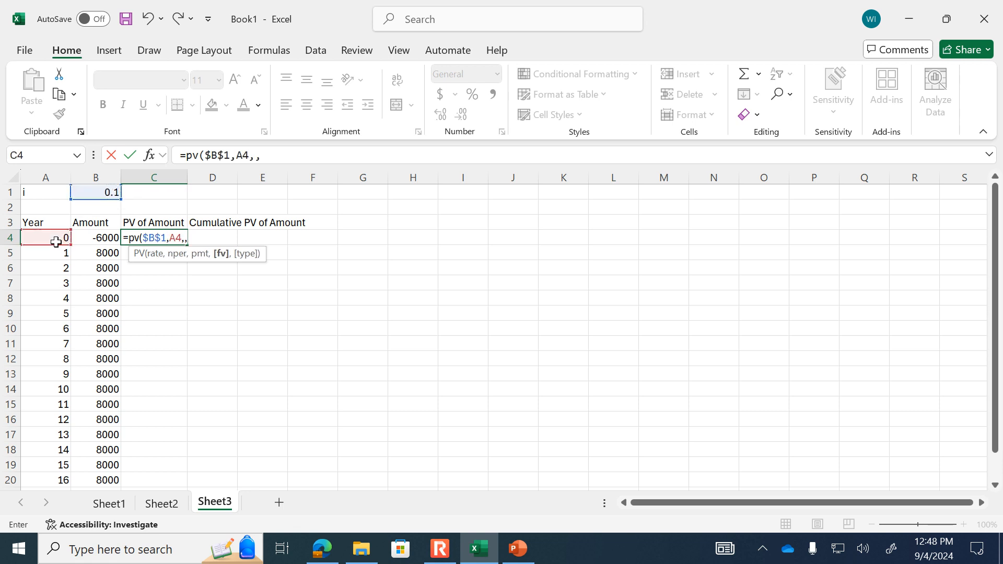
pyautogui.write('-')
pyautogui.click(96, 239)
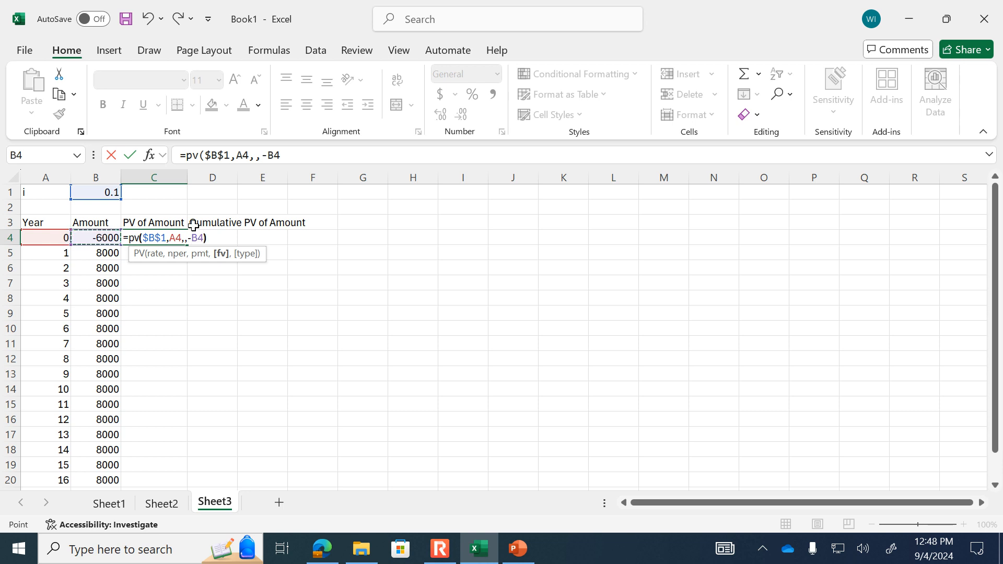
pyautogui.press('Return')
# - Correct the year 0 amount in cell B4 to -60000
pyautogui.click(106, 237)
pyautogui.click(197, 156)
pyautogui.write('0')
pyautogui.press('Return')
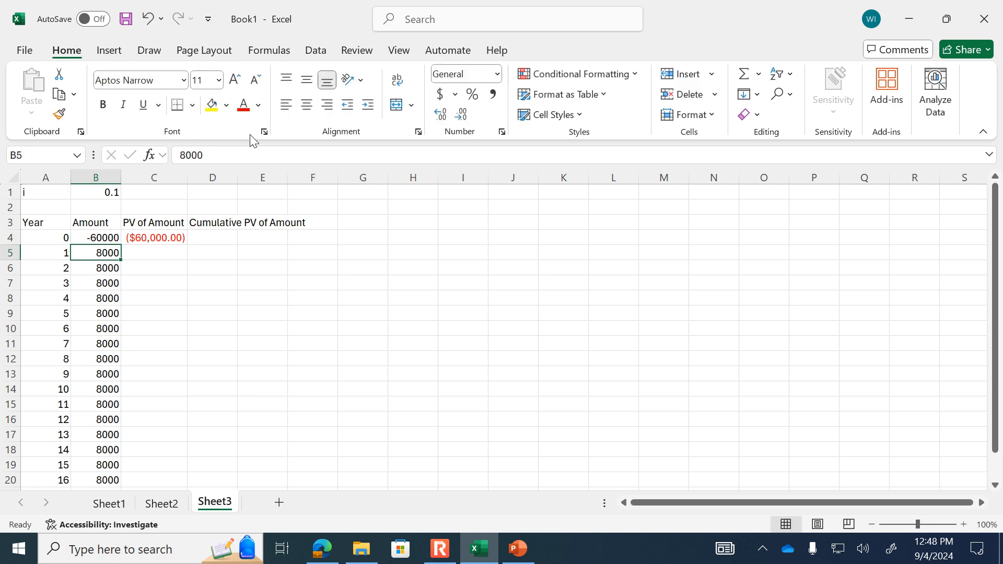
# - Fill the PV formula from C4 down column C for all years and apply the Currency number format
pyautogui.click(169, 238)
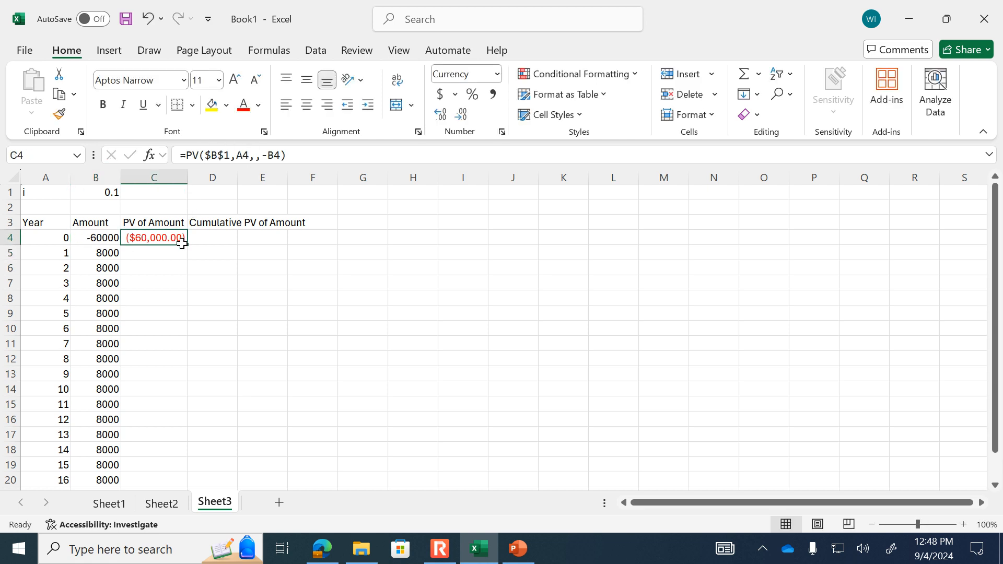
pyautogui.doubleClick(190, 245)
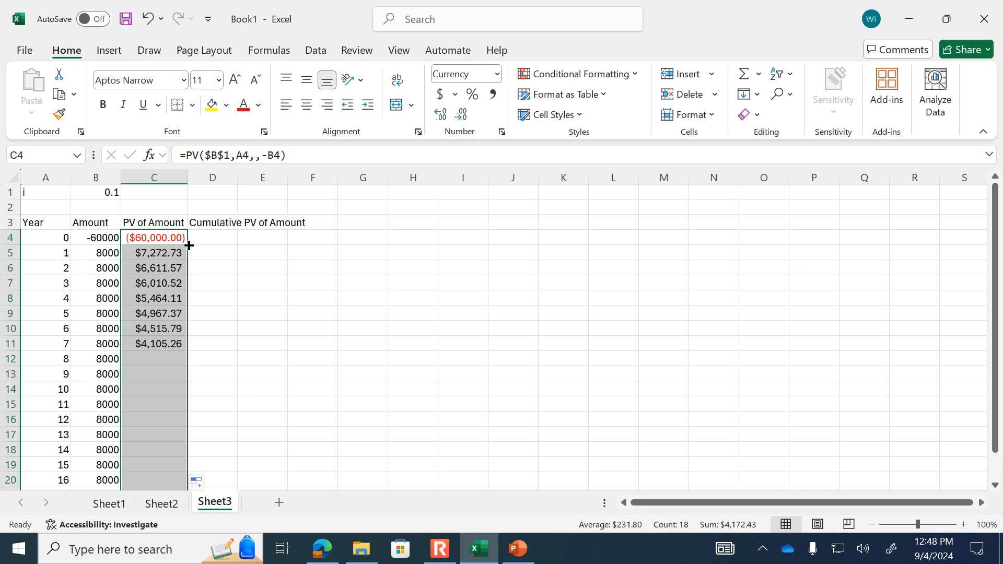
pyautogui.click(497, 74)
pyautogui.click(484, 175)
pyautogui.click(300, 330)
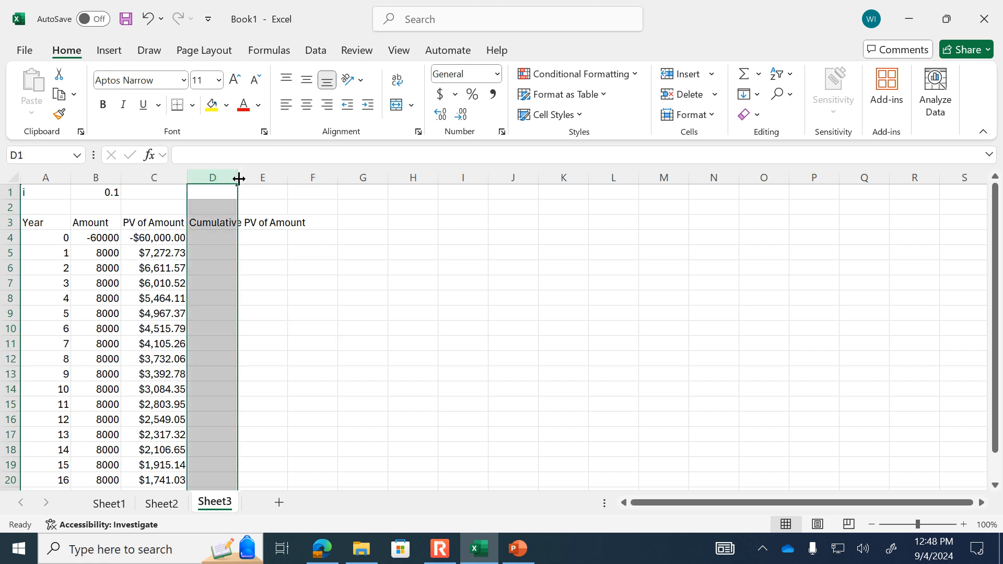
# - Fit column D's width to its header and enter =C4 as the year 0 cumulative value in D4
pyautogui.doubleClick(237, 179)
pyautogui.click(239, 229)
pyautogui.click(243, 237)
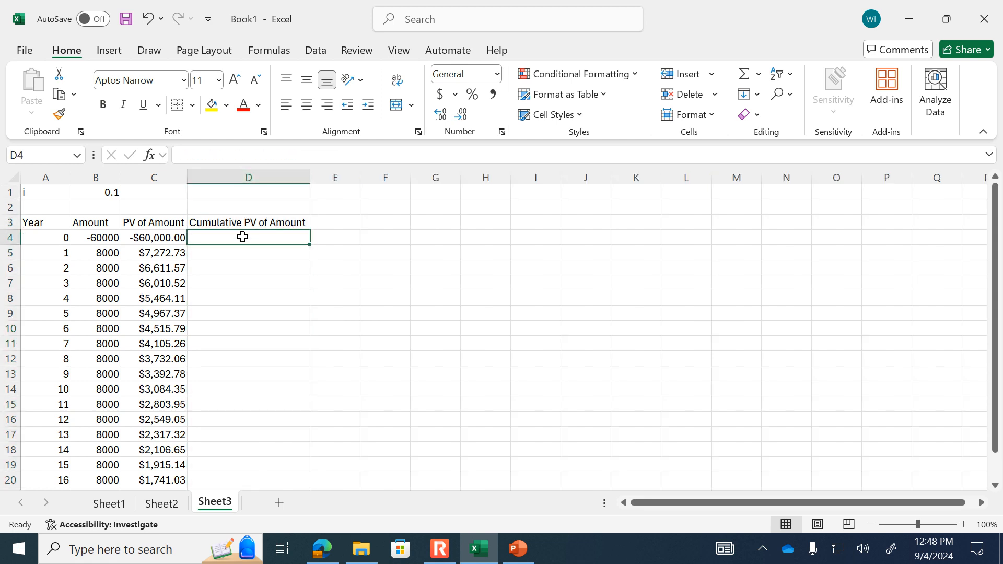
pyautogui.write('=C4')
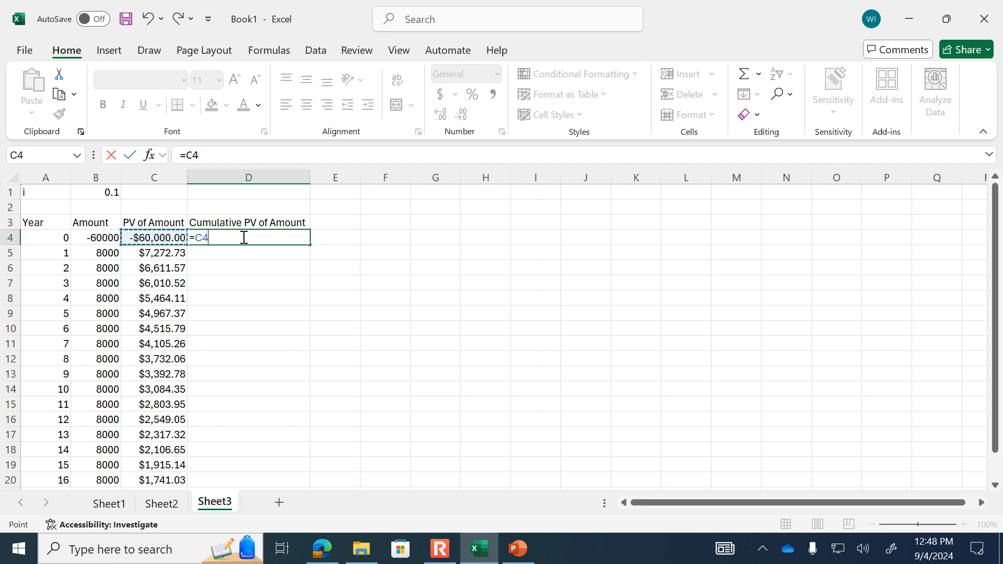
pyautogui.press('Return')
# - Enter =D4+C5 in cell D5 and fill the running total down column D for the remaining years
pyautogui.write('=')
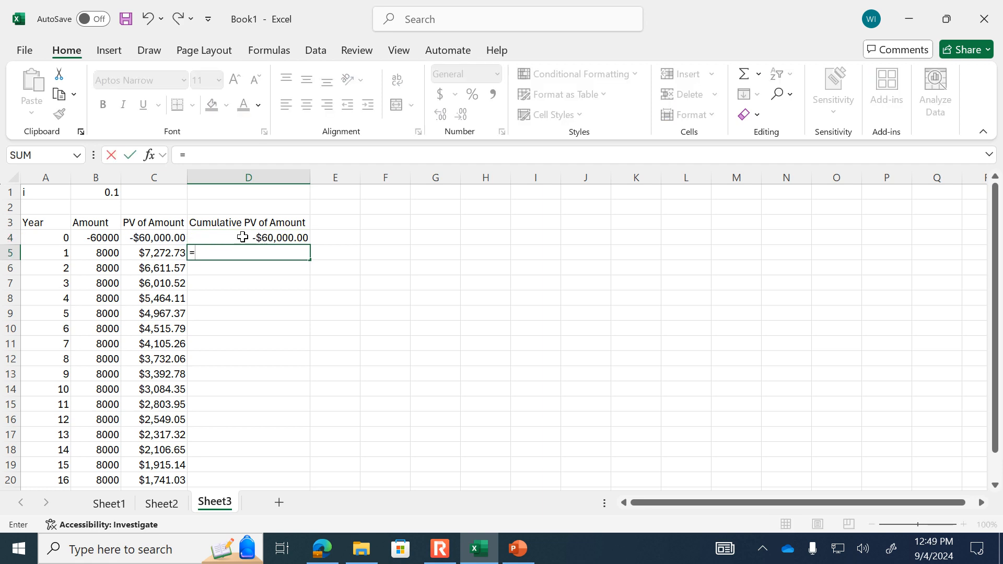
pyautogui.click(269, 234)
pyautogui.write('+')
pyautogui.click(160, 255)
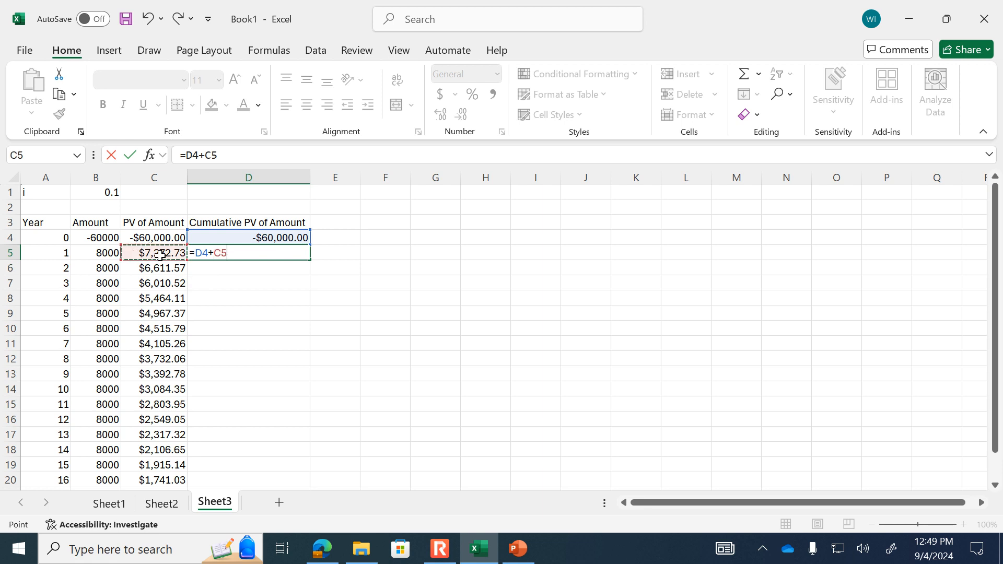
pyautogui.press('Return')
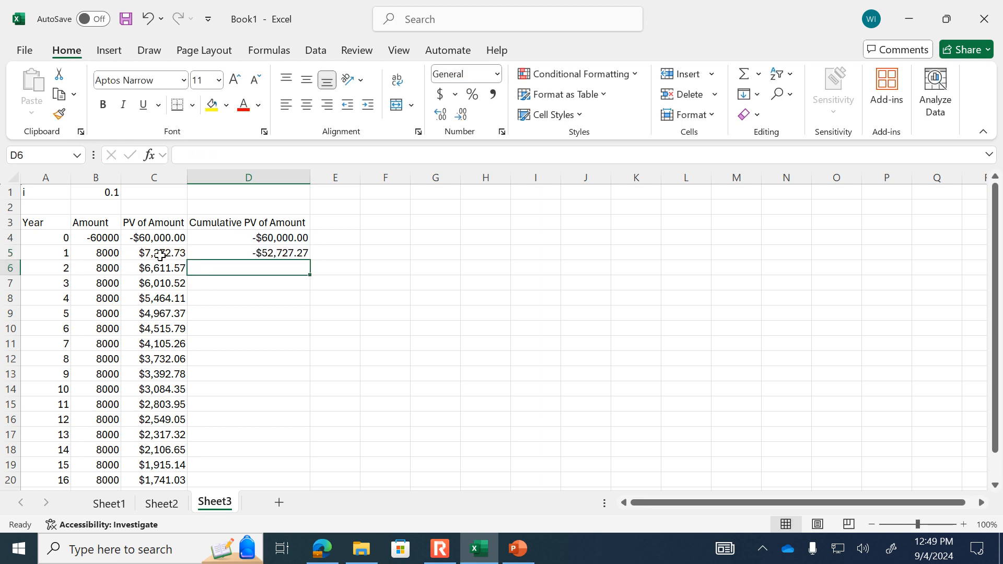
pyautogui.click(276, 255)
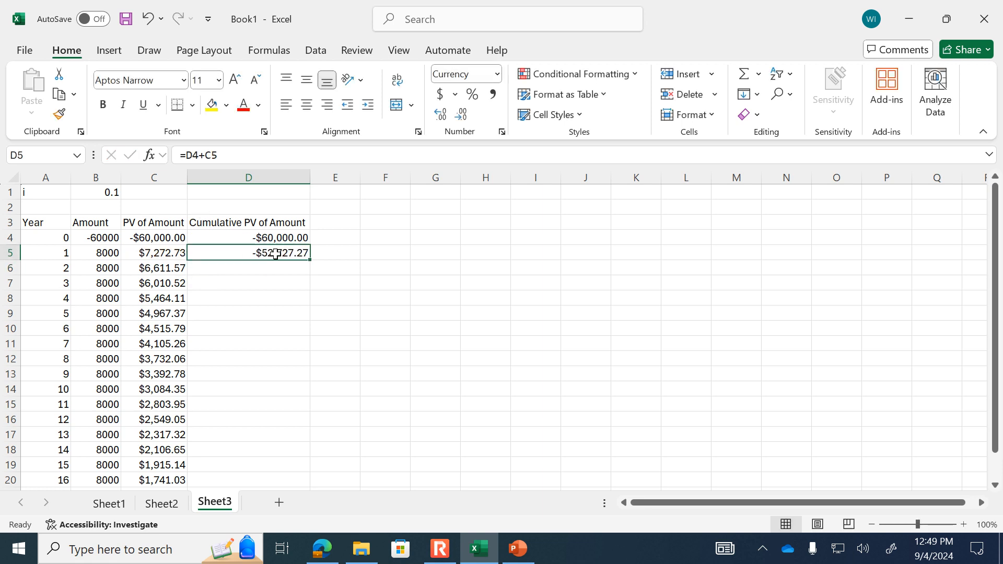
pyautogui.doubleClick(310, 260)
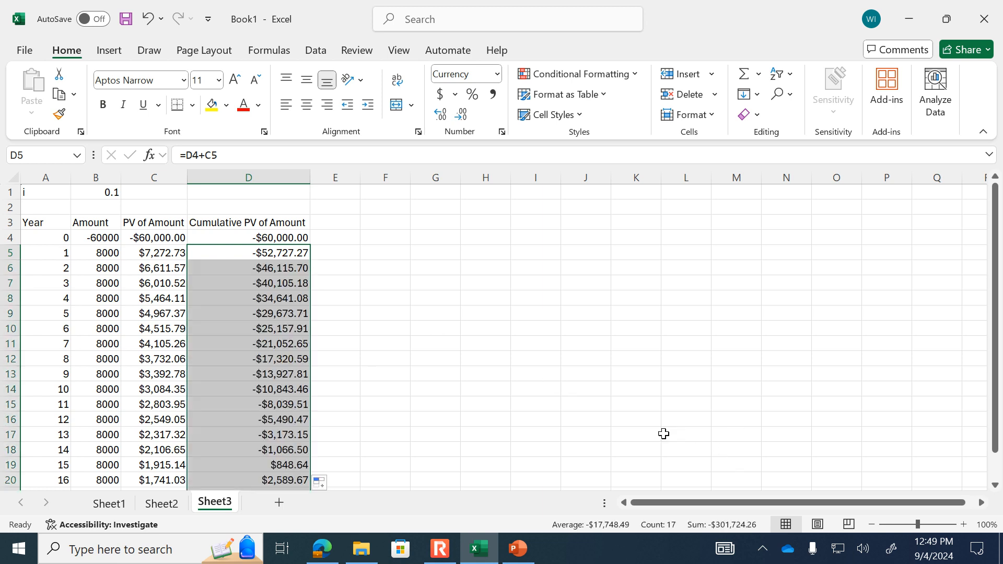
# - Bold the cumulative PV values in D18:D19 and the matching years 14 and 15 in A18:A19
pyautogui.click(337, 459)
pyautogui.moveTo(303, 453); pyautogui.dragTo(299, 465)
pyautogui.click(103, 104)
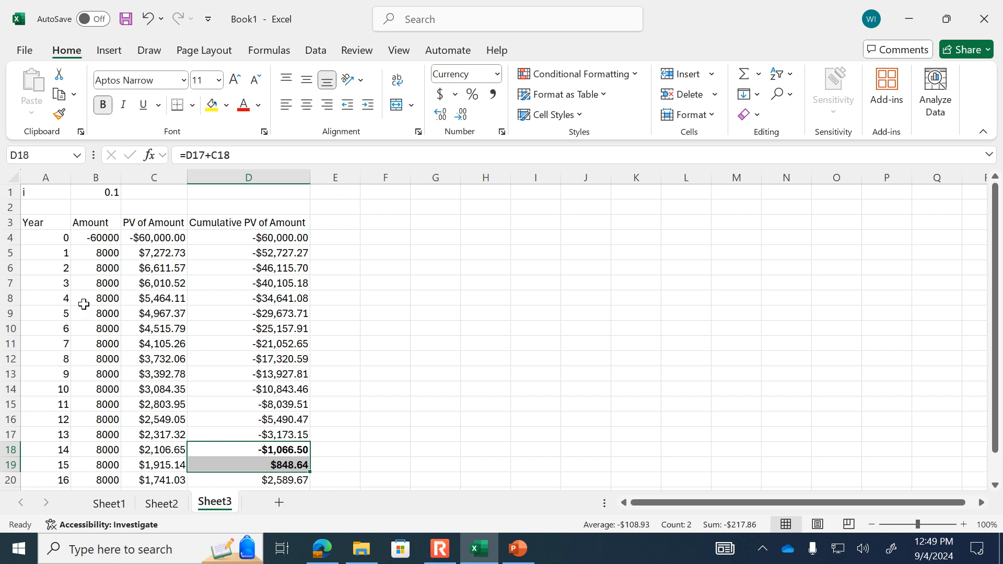
pyautogui.moveTo(61, 446); pyautogui.dragTo(58, 462)
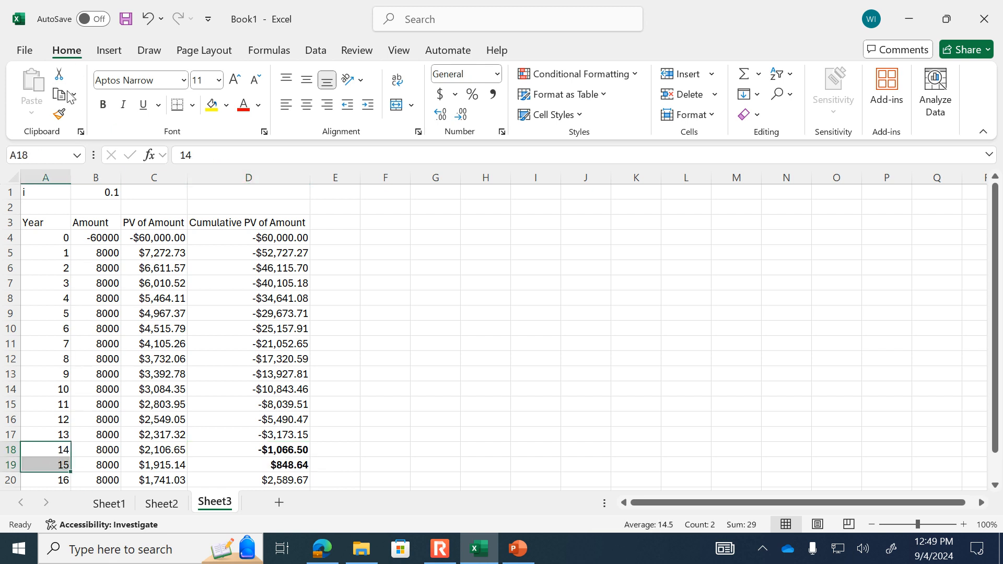
pyautogui.click(104, 106)
# - Add the note <- The "breakeven" occurs after 15 years. in cell E19 beside the year 15 row
pyautogui.click(343, 445)
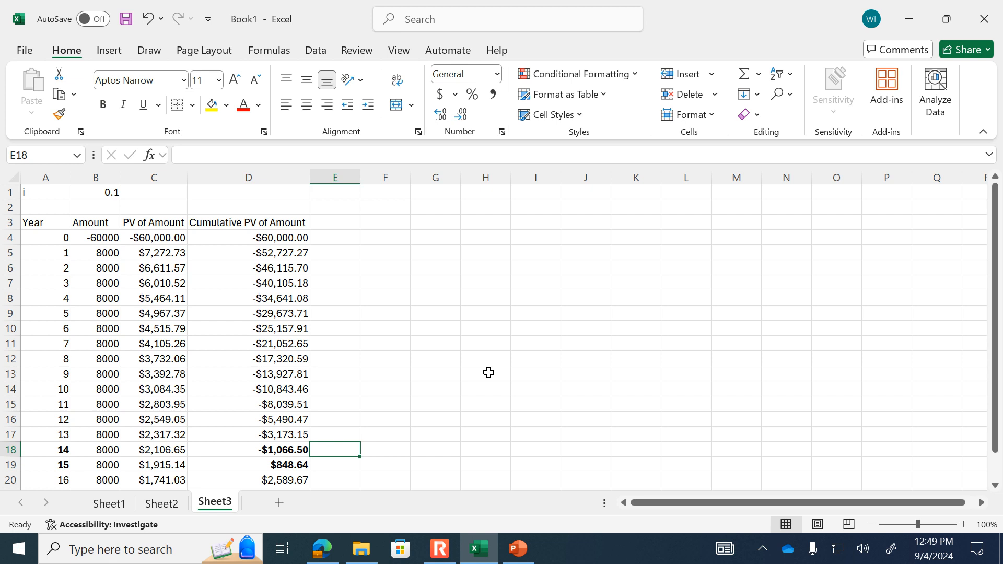
pyautogui.press('Down')
pyautogui.write(',')
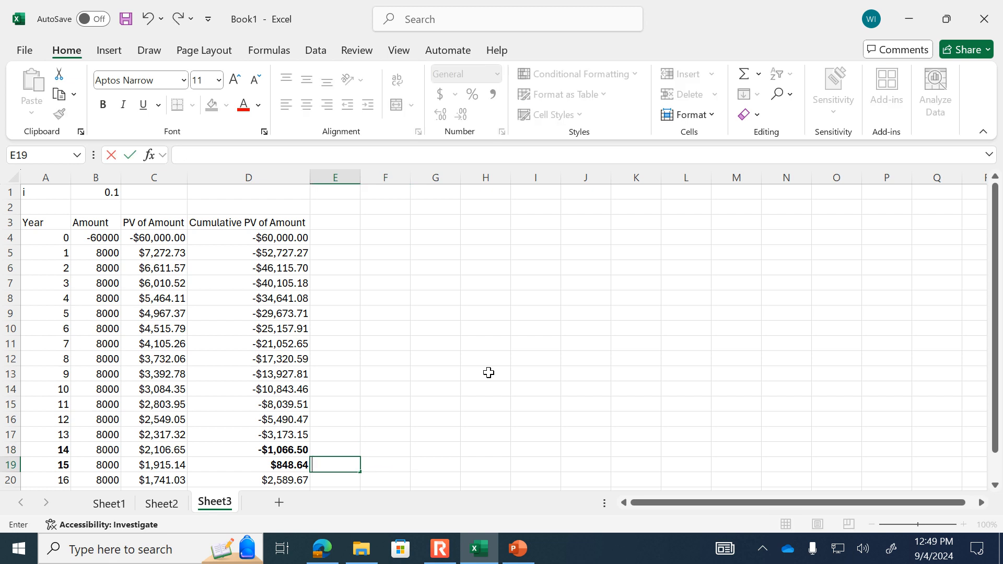
pyautogui.write('- The "breakeven" occ')
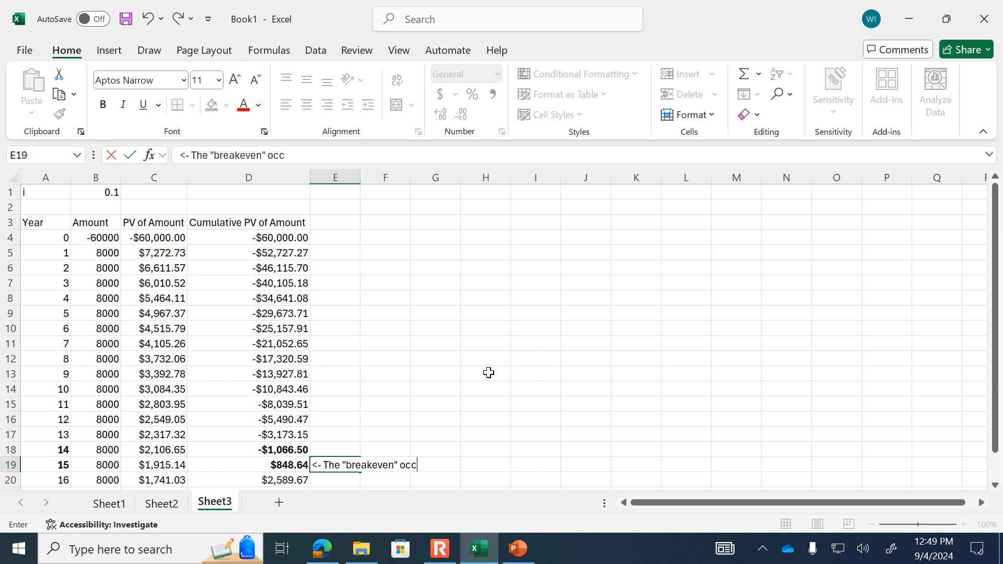
pyautogui.write('5 years.')
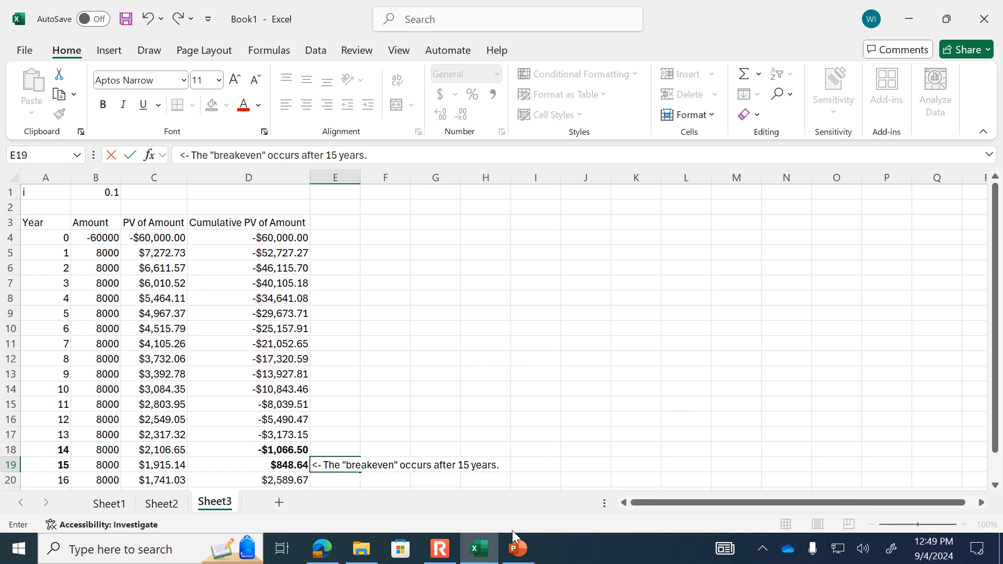
# - Switch to the PowerPoint class notes and look back through the slide thumbnails to around slide 91
pyautogui.click(518, 549)
pyautogui.scroll(10, 60, 350)
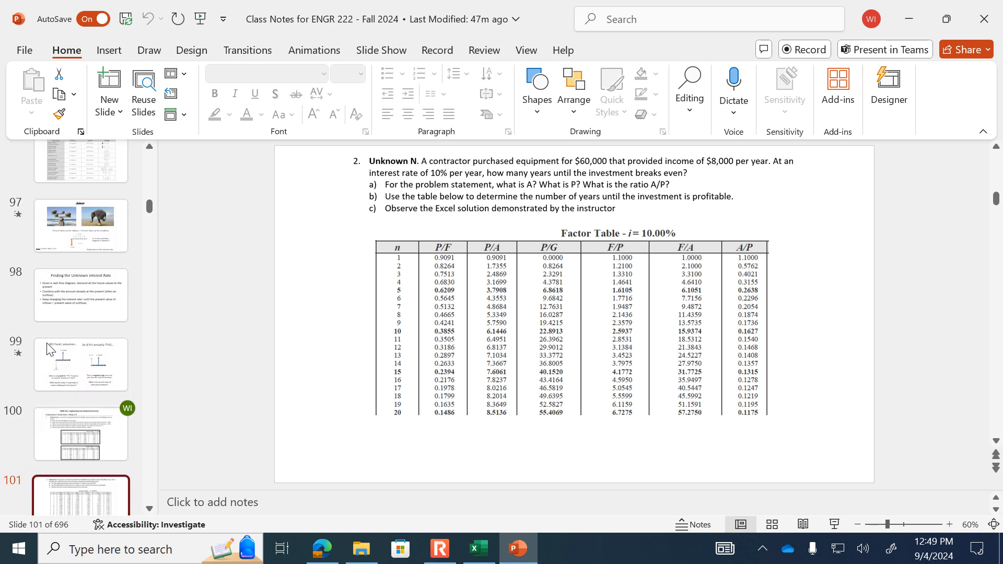
pyautogui.scroll(2, 59, 351)
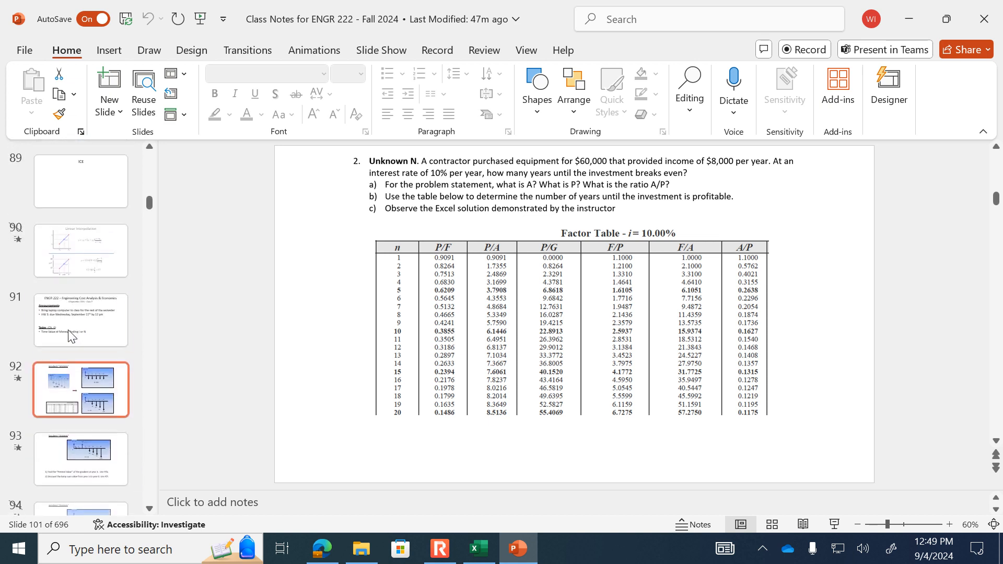